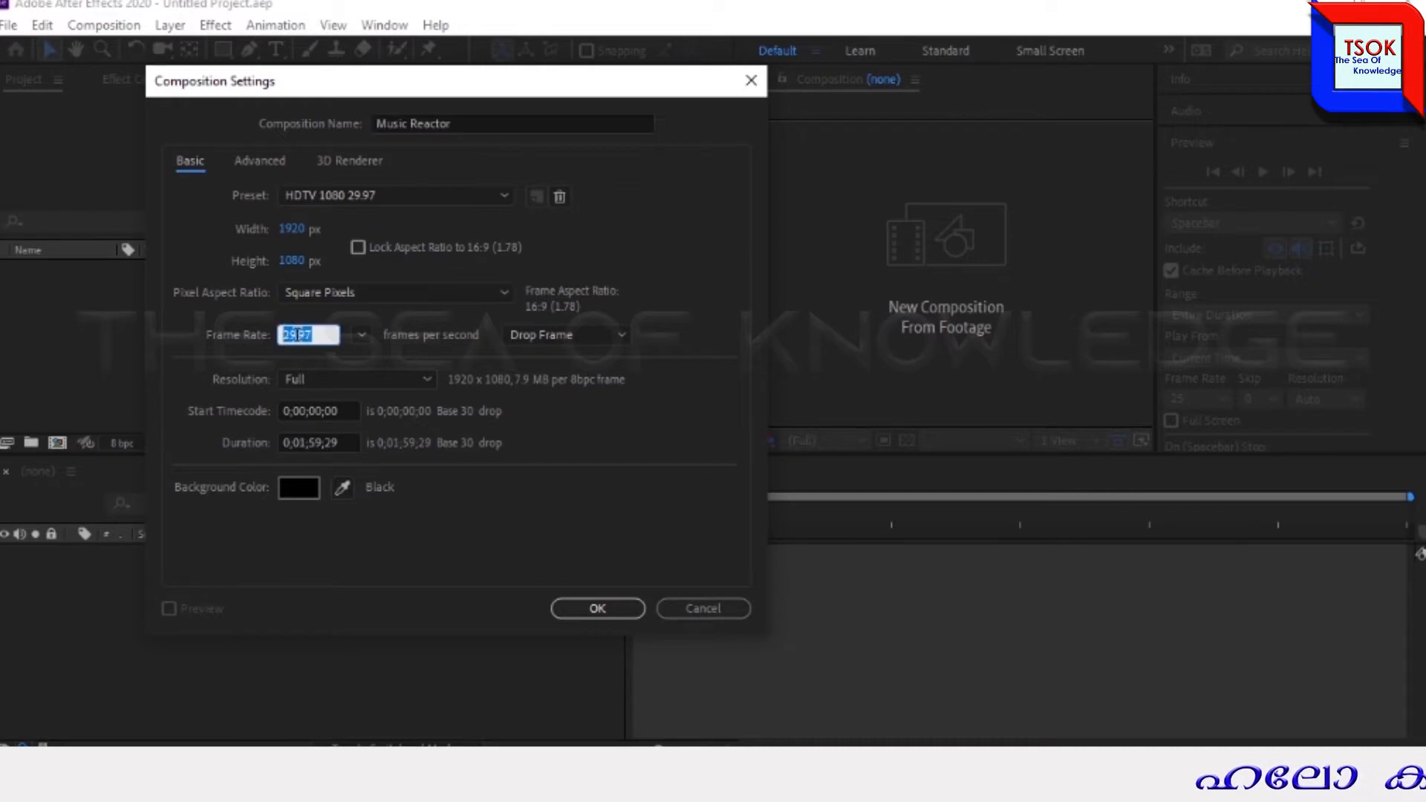
Step: Set the Music Reactor composition to 30 frames per second with a duration of 0:02:00:00 and create it
left_click(361, 335)
left_click(369, 523)
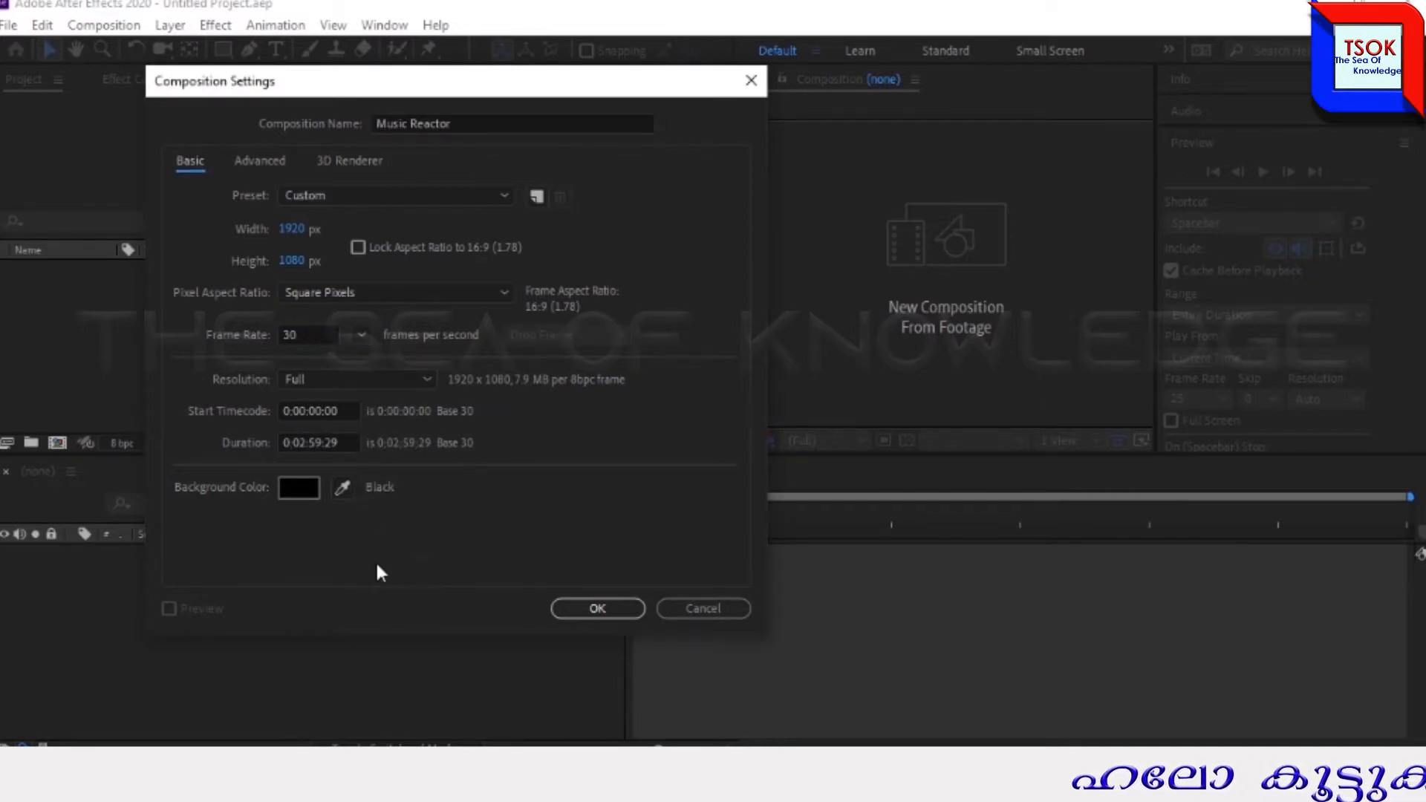
left_click(309, 443)
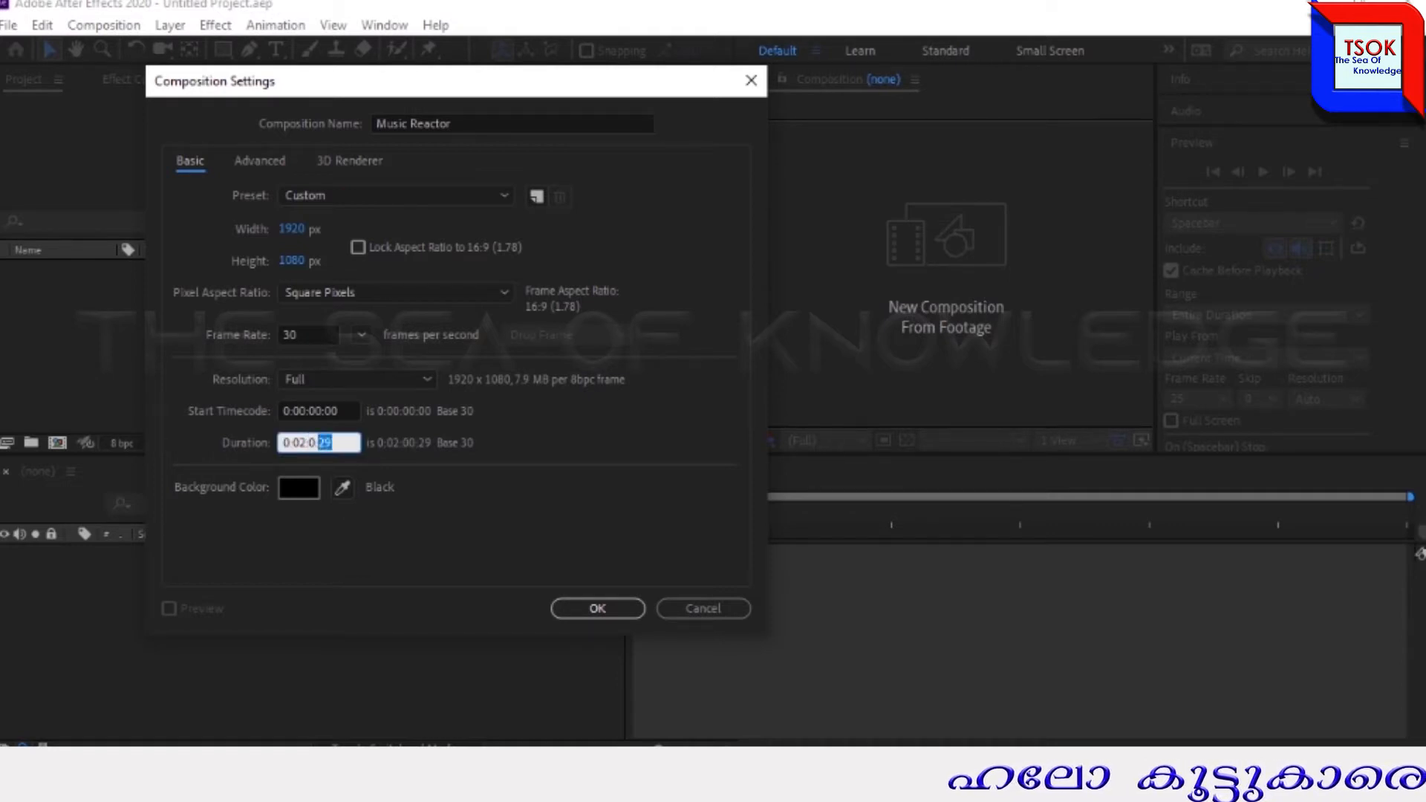
left_click(343, 522)
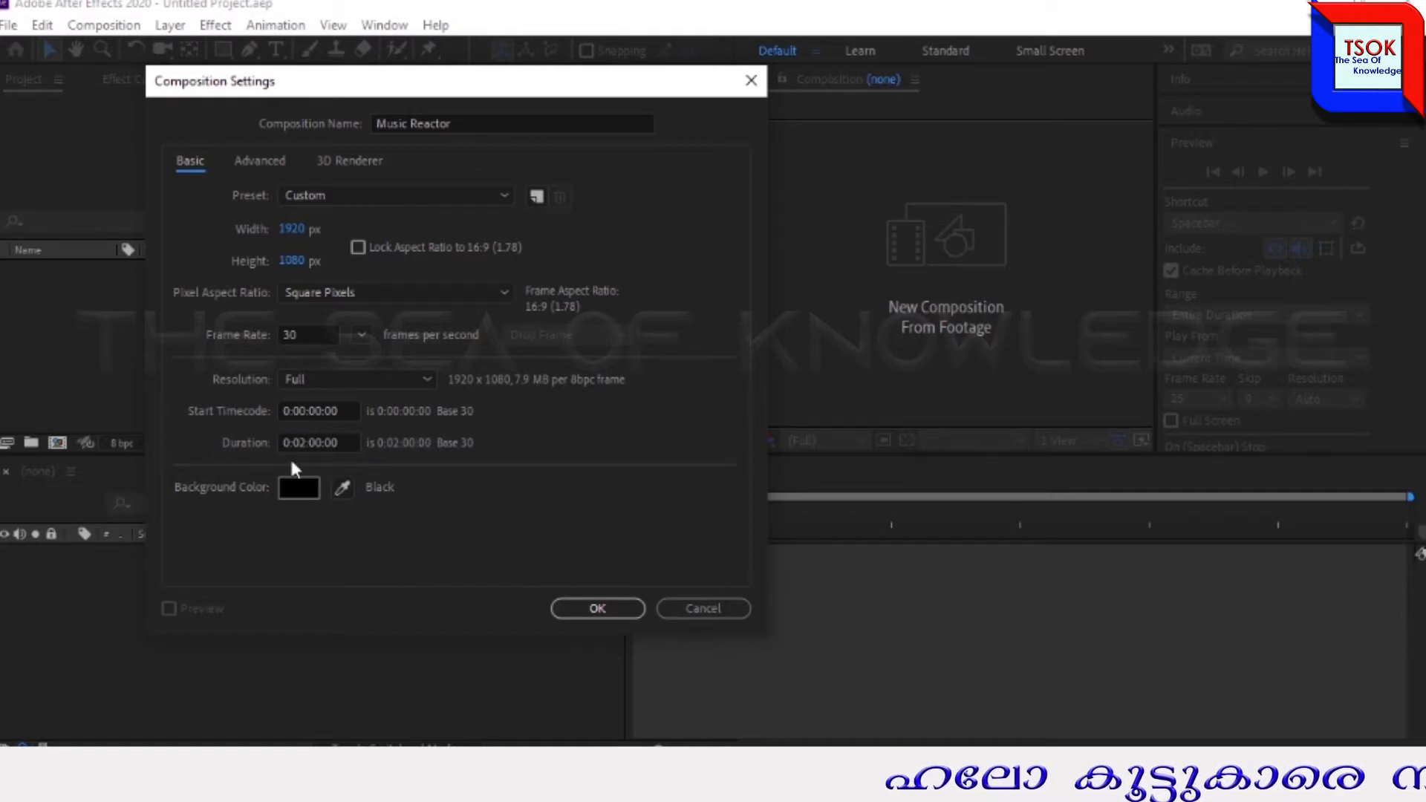
left_click(598, 608)
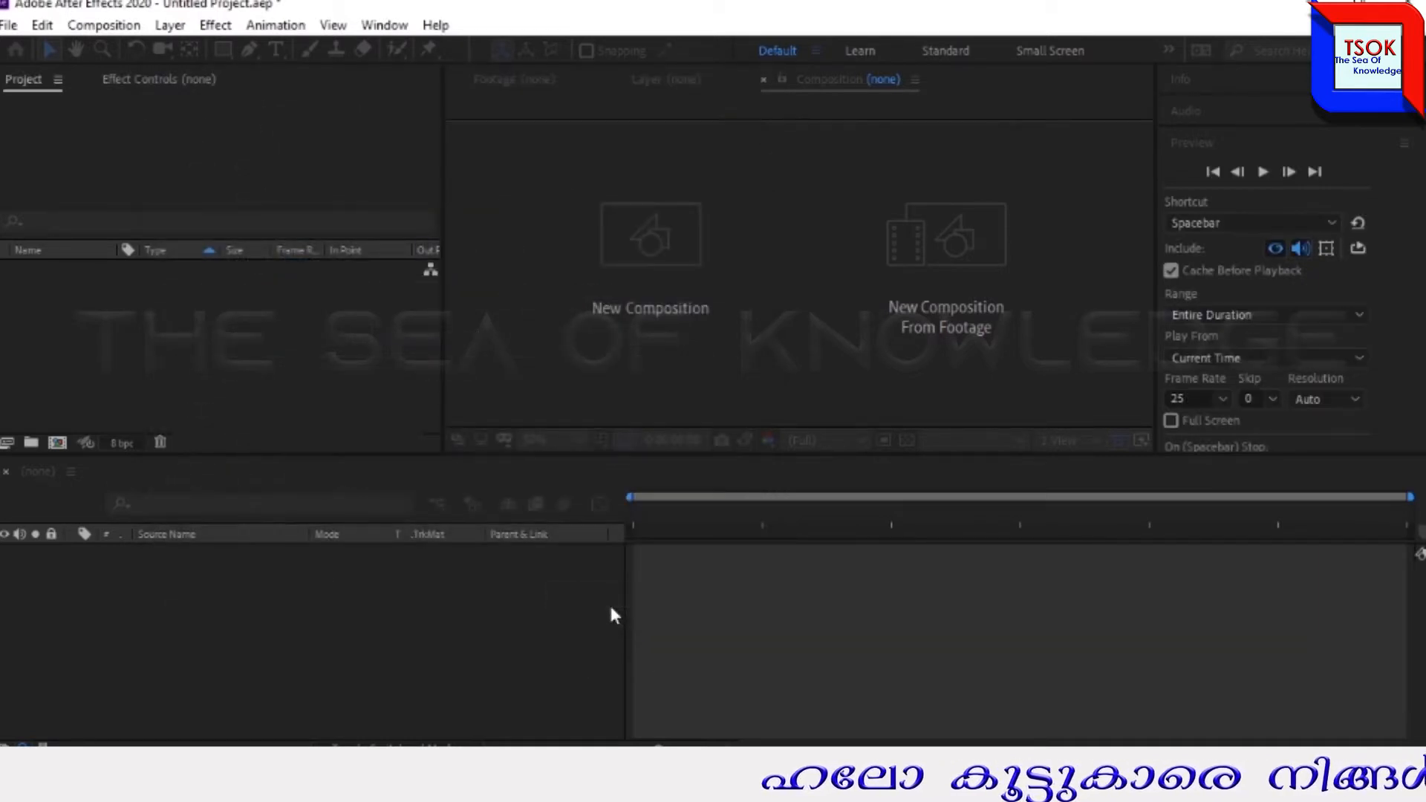
Step: Create a new black solid layer named BG Colour
left_click(165, 33)
mouse_move(194, 48)
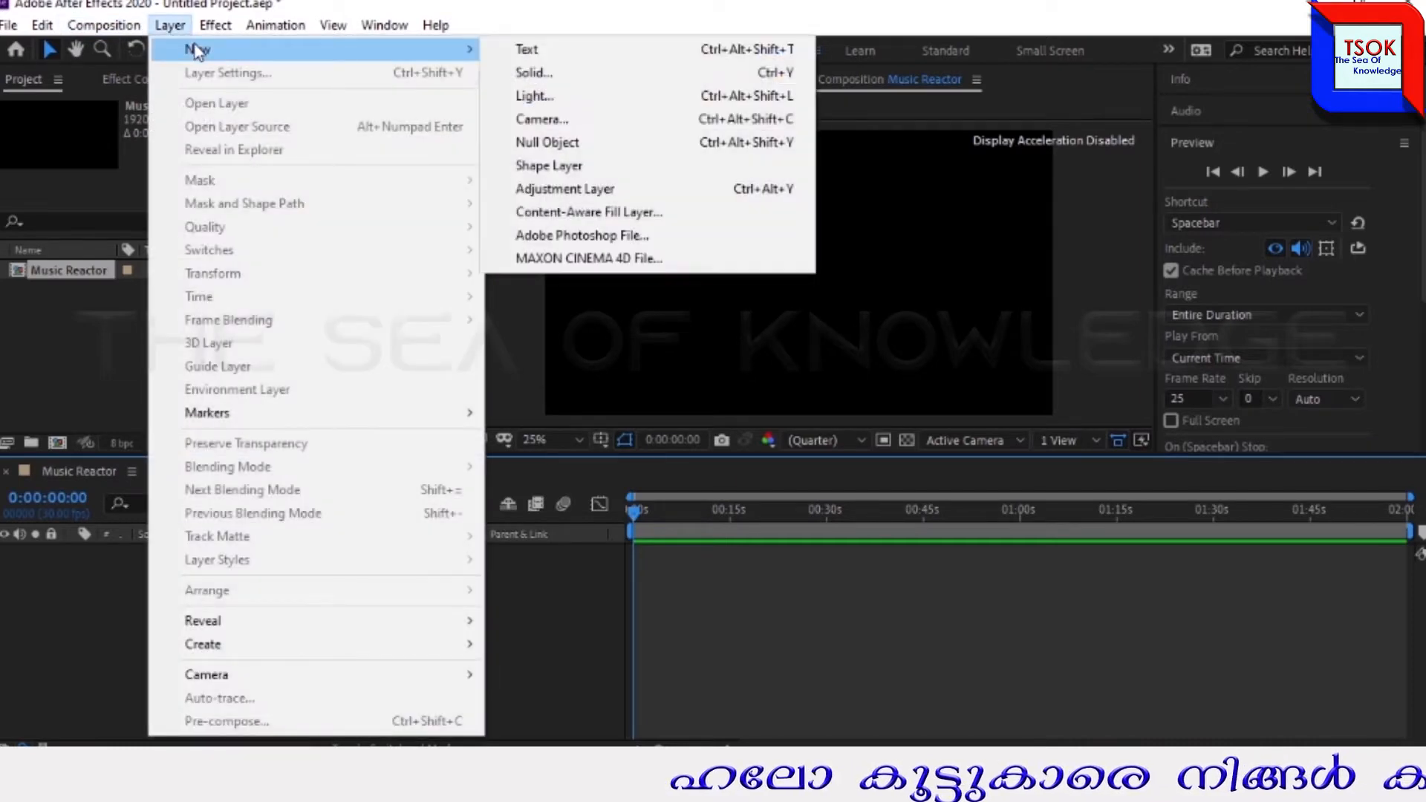
left_click(531, 75)
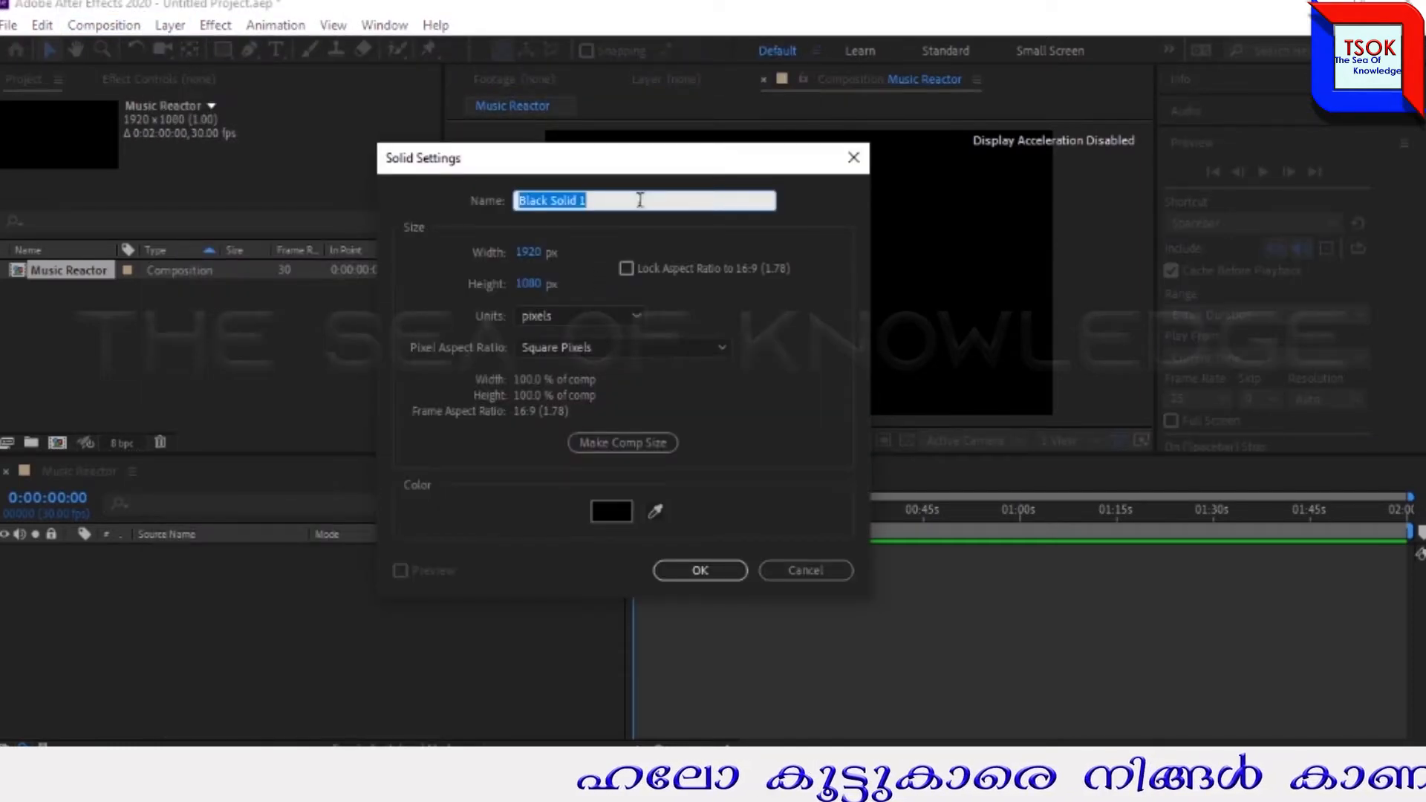
type("BG")
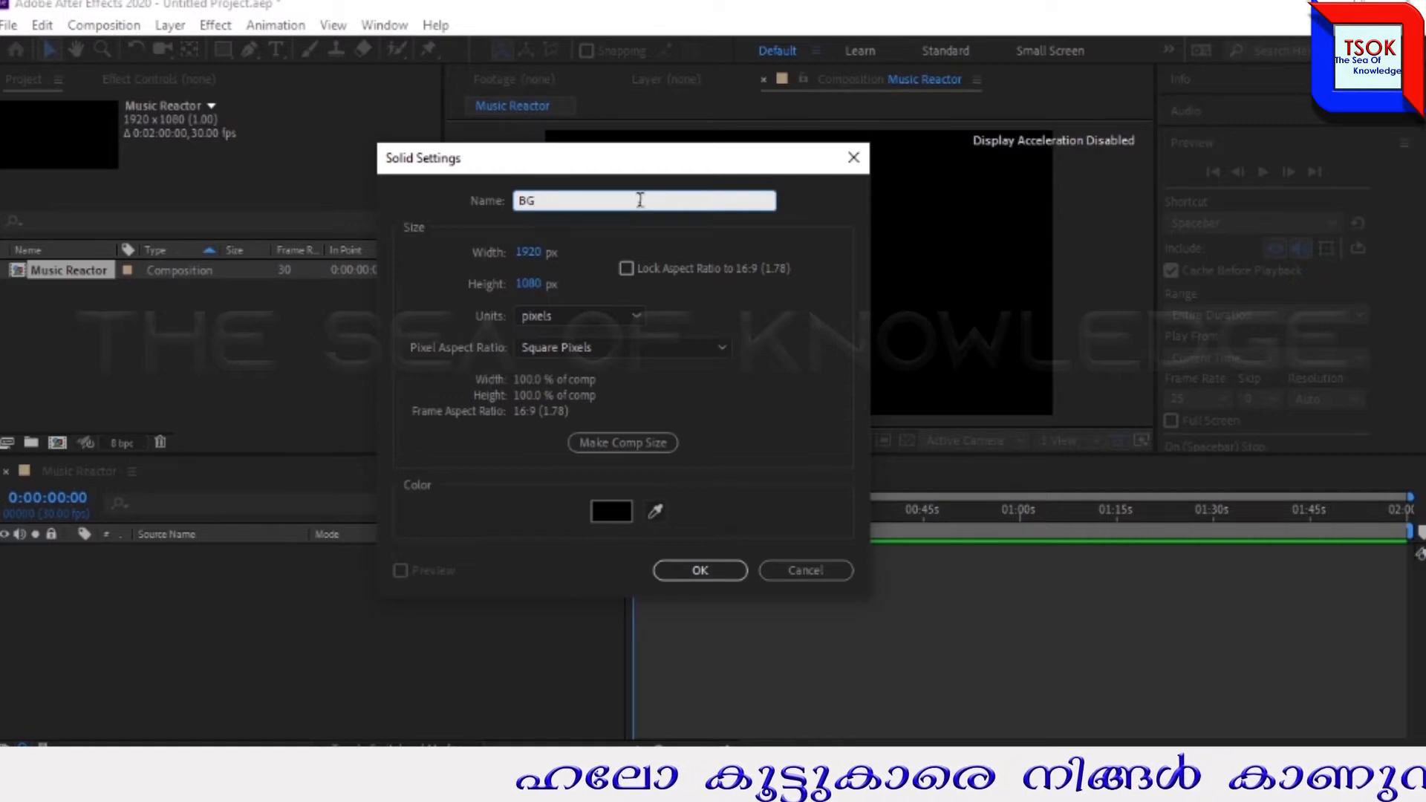
type(" Colour")
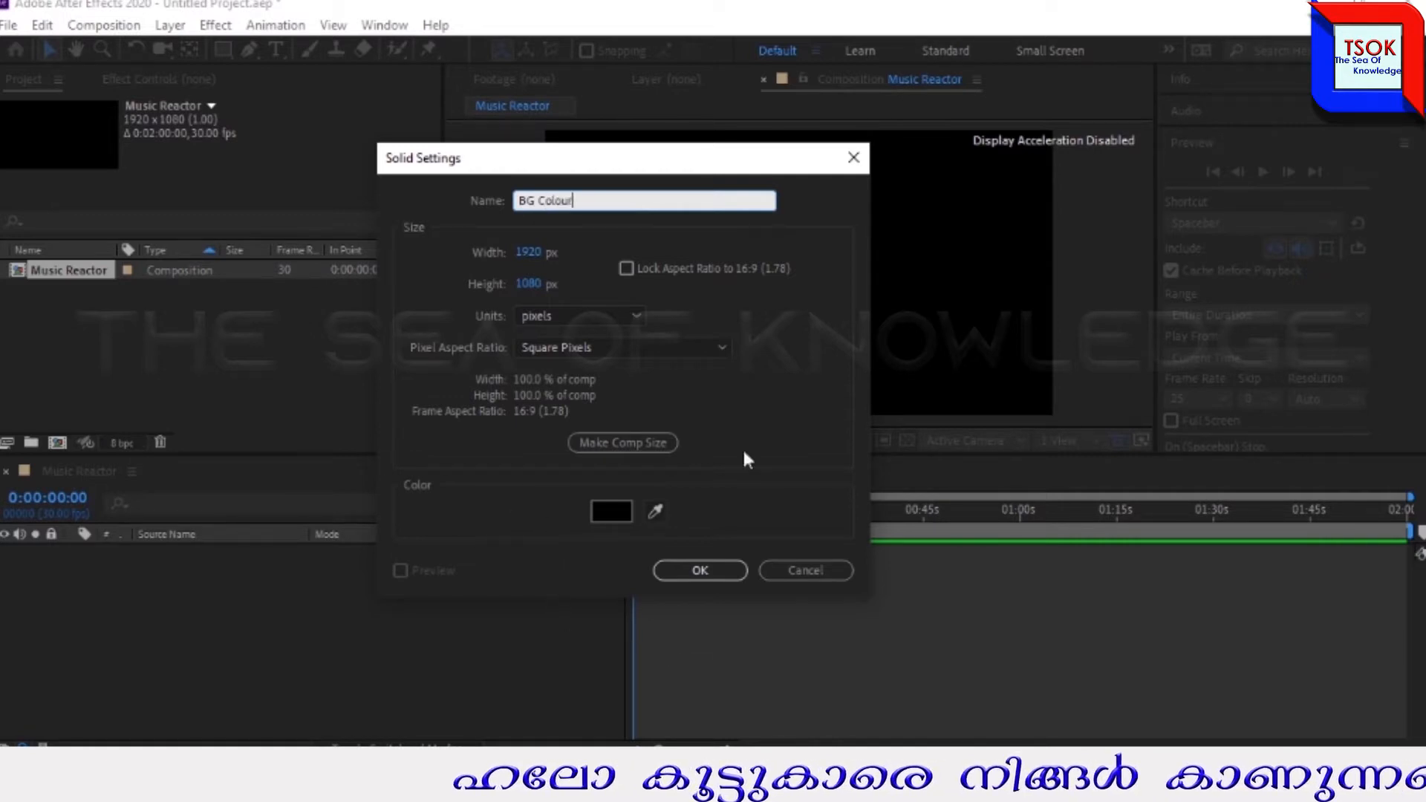
left_click(675, 572)
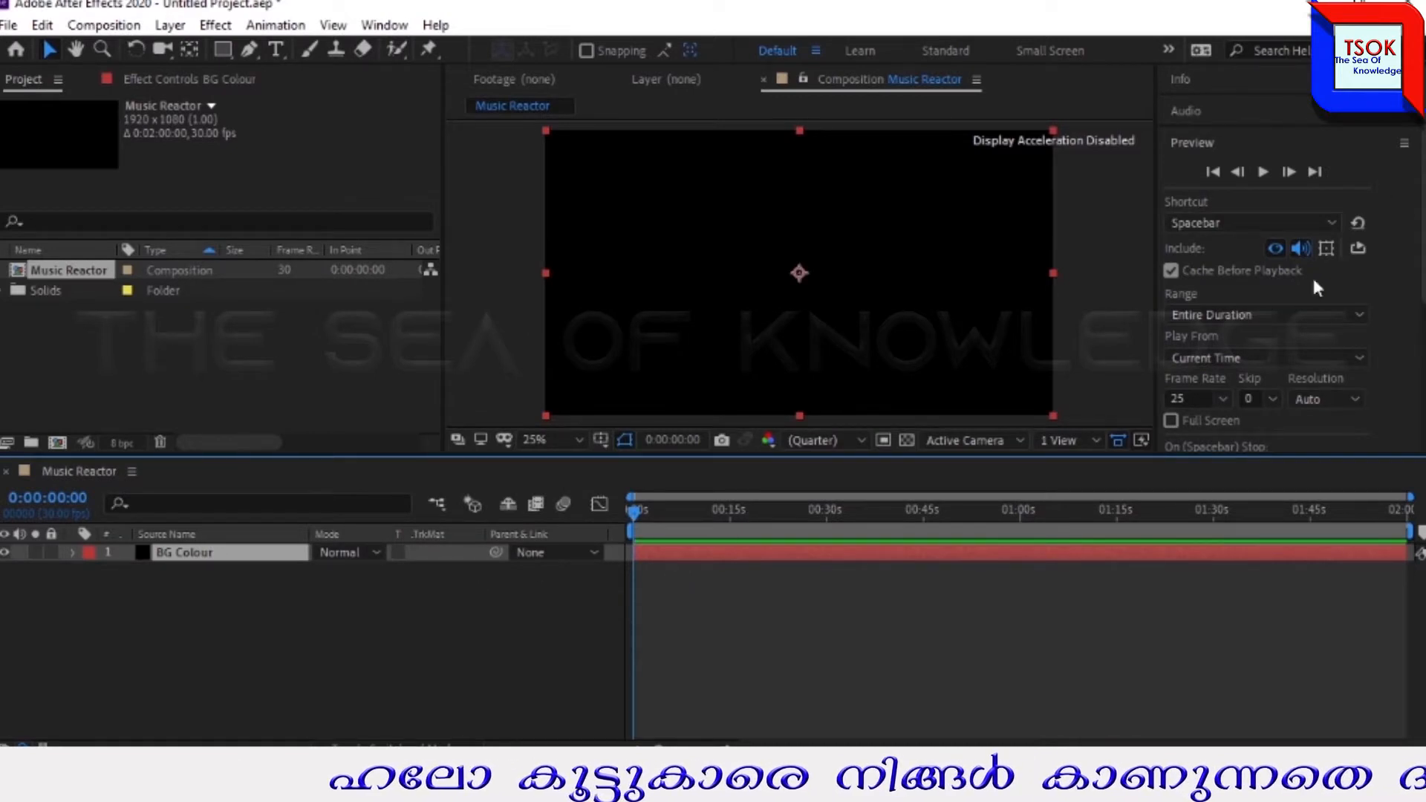
Step: Find the 4-Color Gradient effect and apply it to the BG Colour layer
scroll(1315, 288, "down", 5)
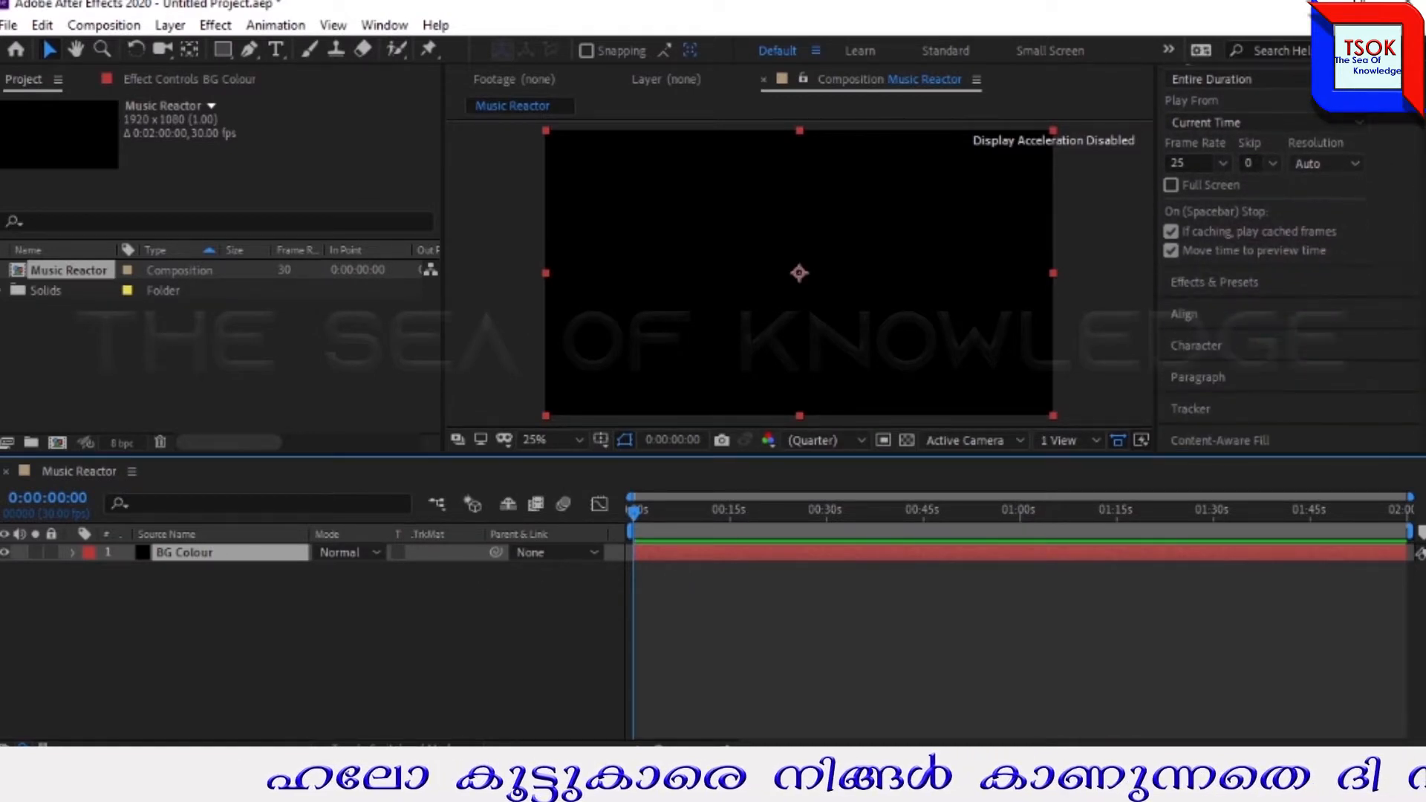
left_click(1212, 279)
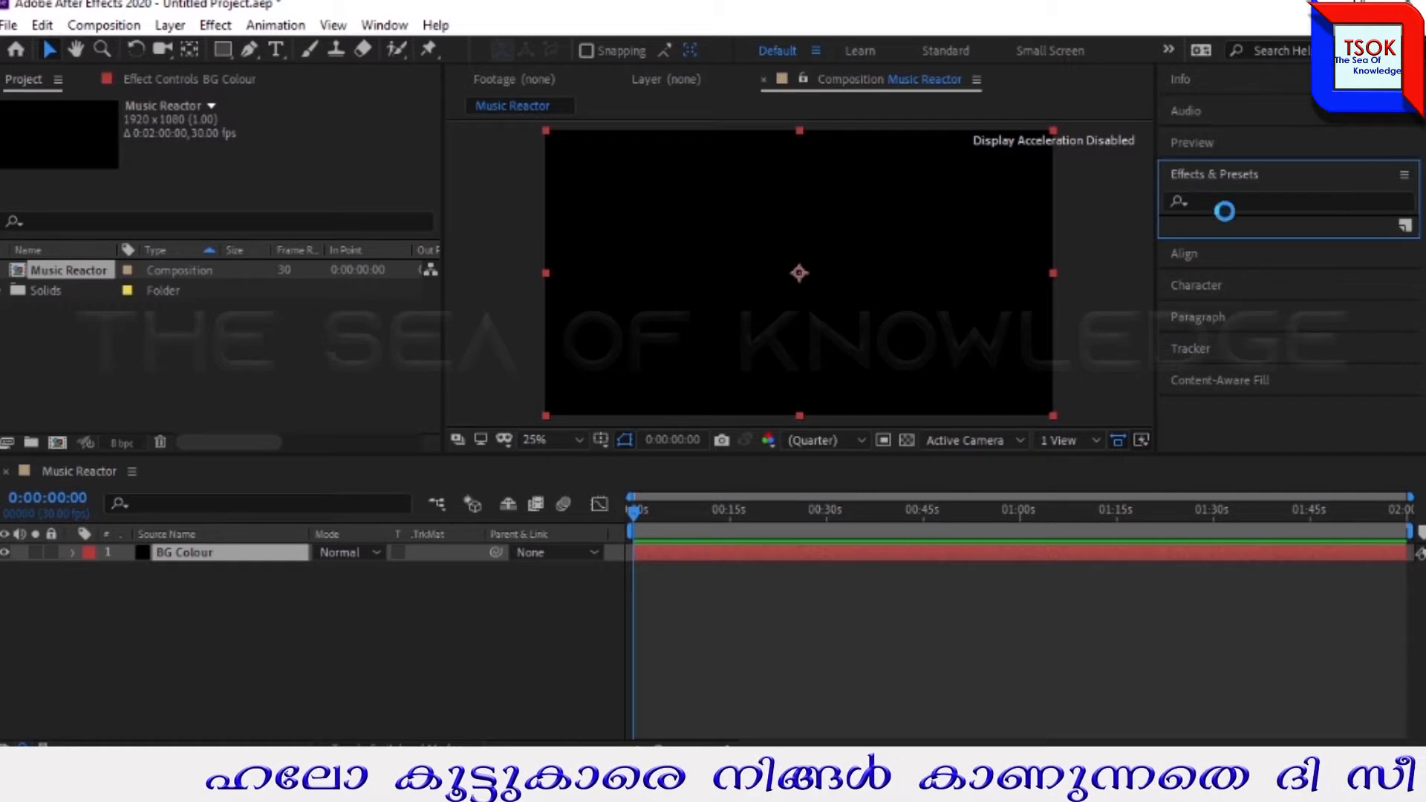
left_click(1225, 204)
type("4-c")
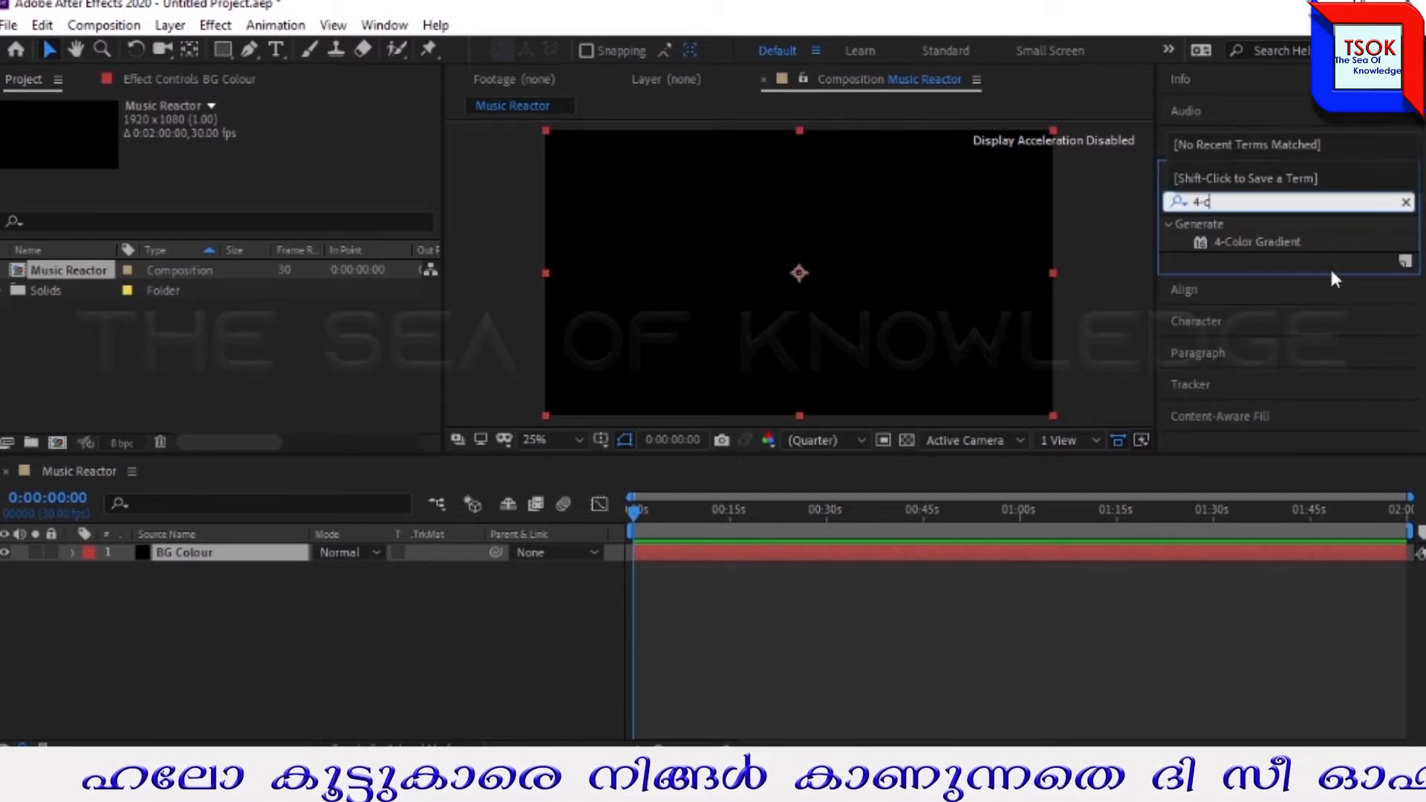
left_click_drag(1271, 242, 245, 561)
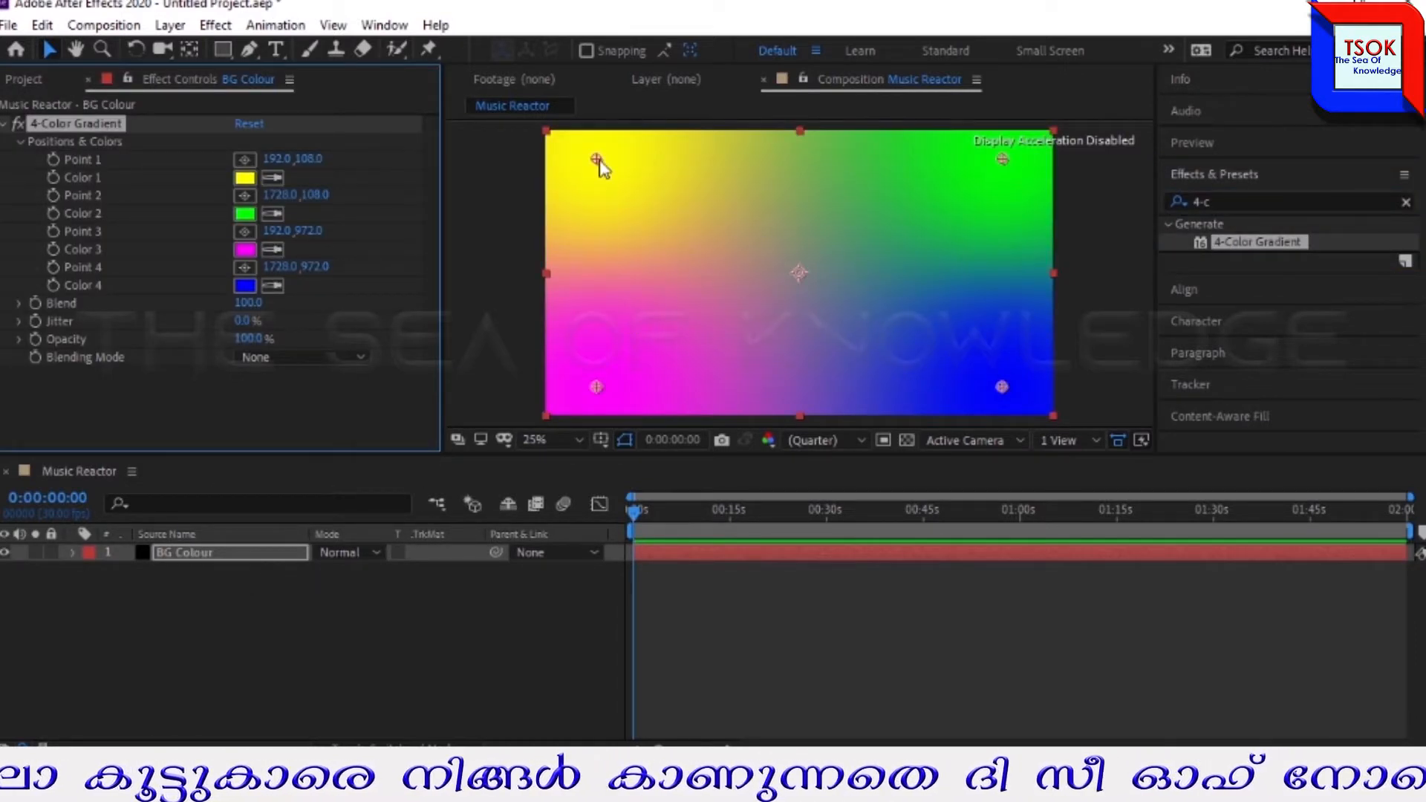
Step: Change the gradient's Color 1 to pure blue and Color 4 to red (FF0600)
left_click(244, 178)
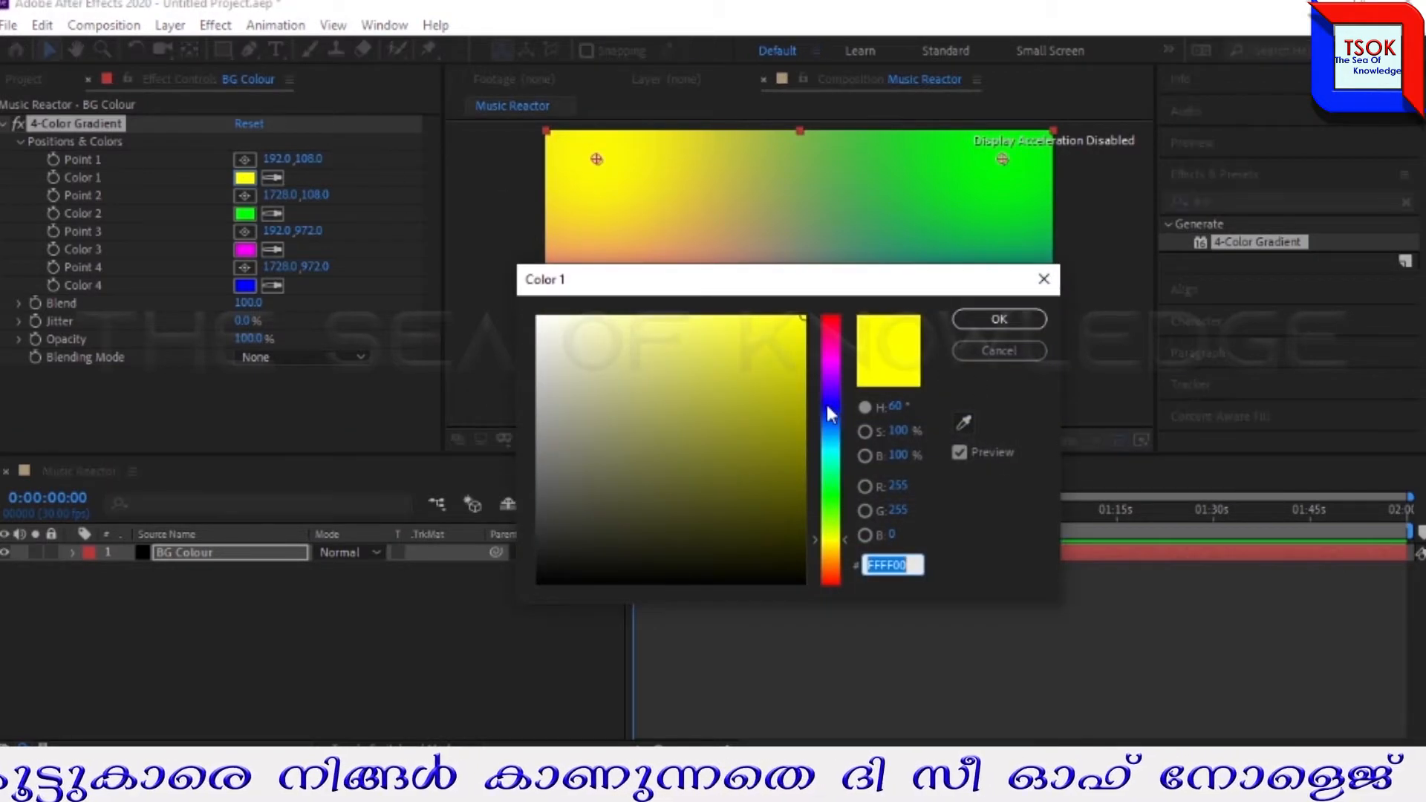
left_click(827, 405)
left_click(998, 319)
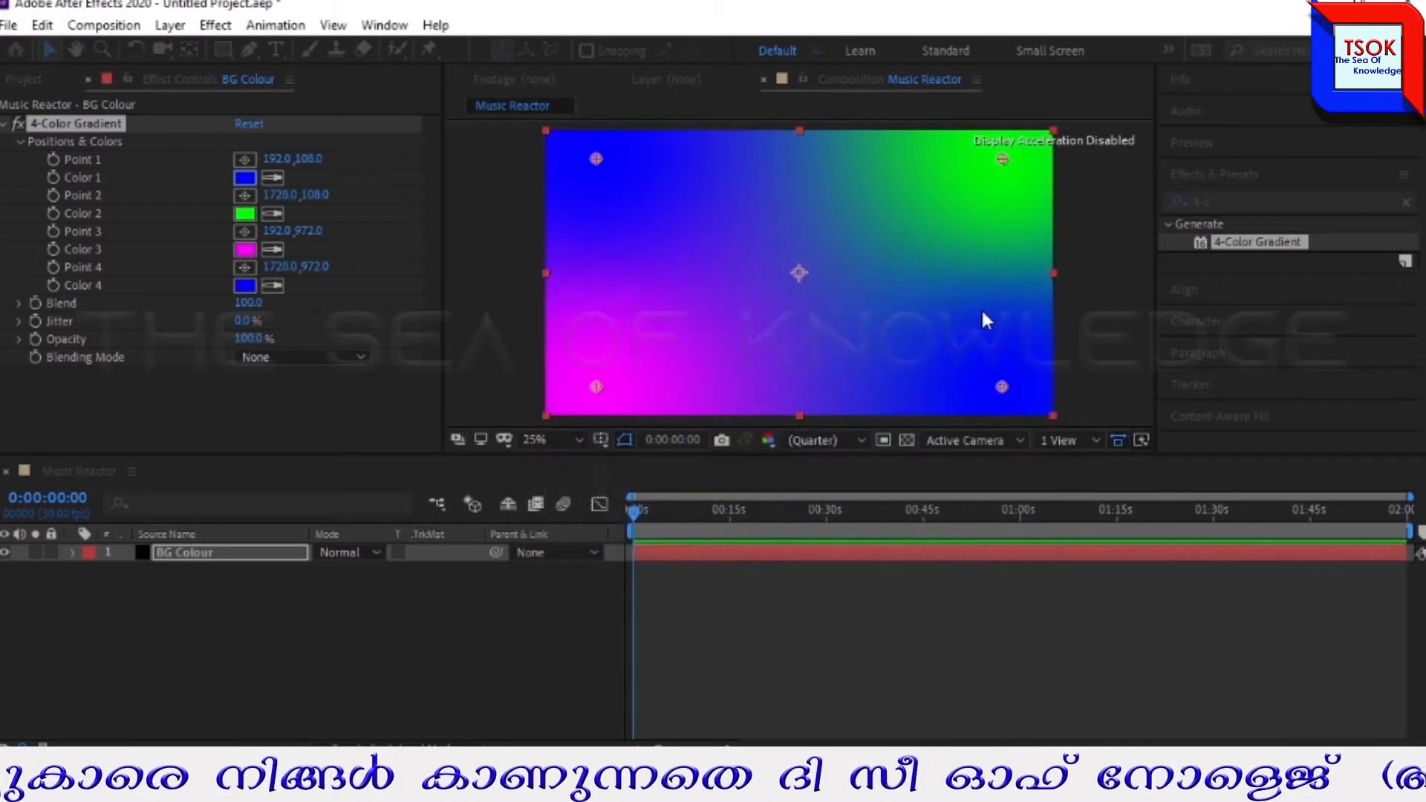
left_click(244, 285)
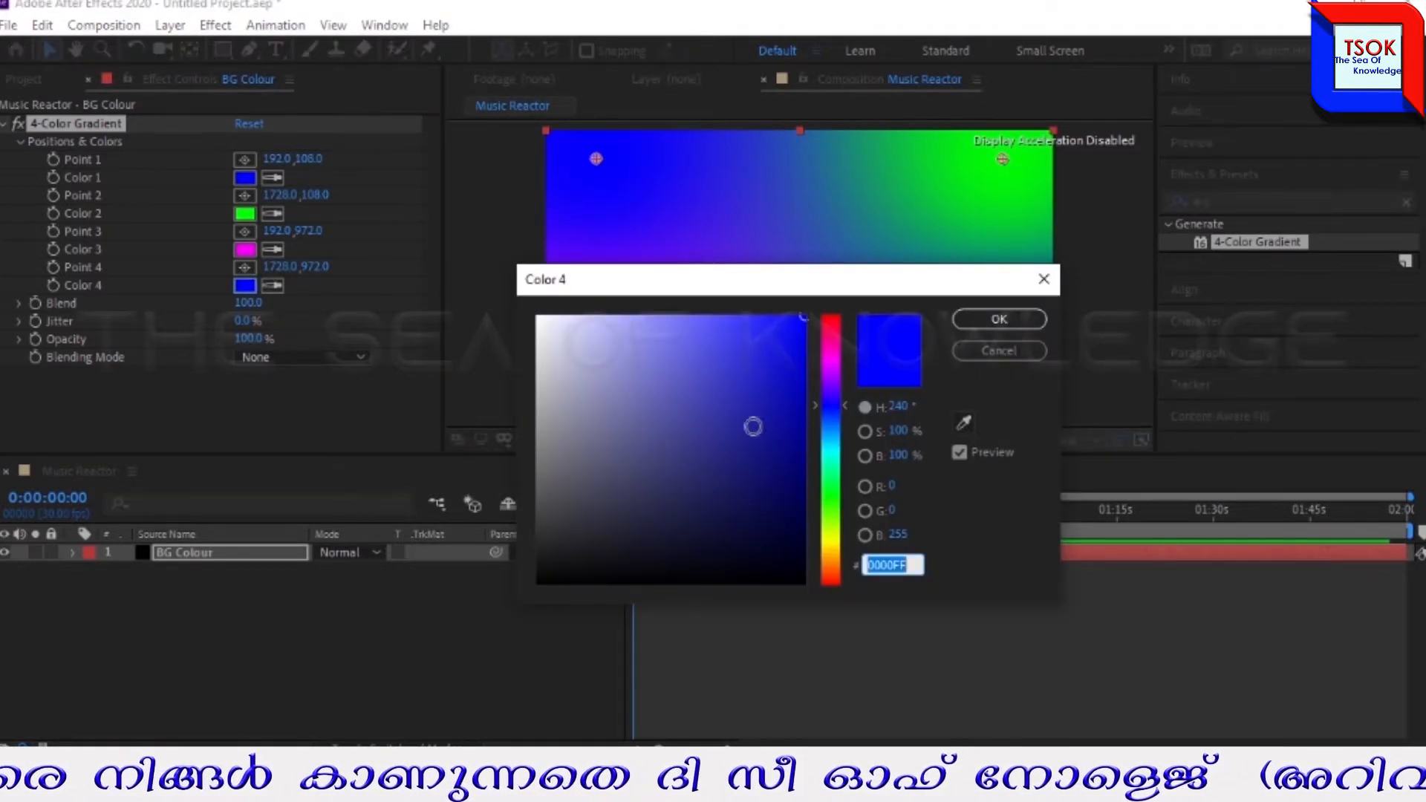
left_click(838, 583)
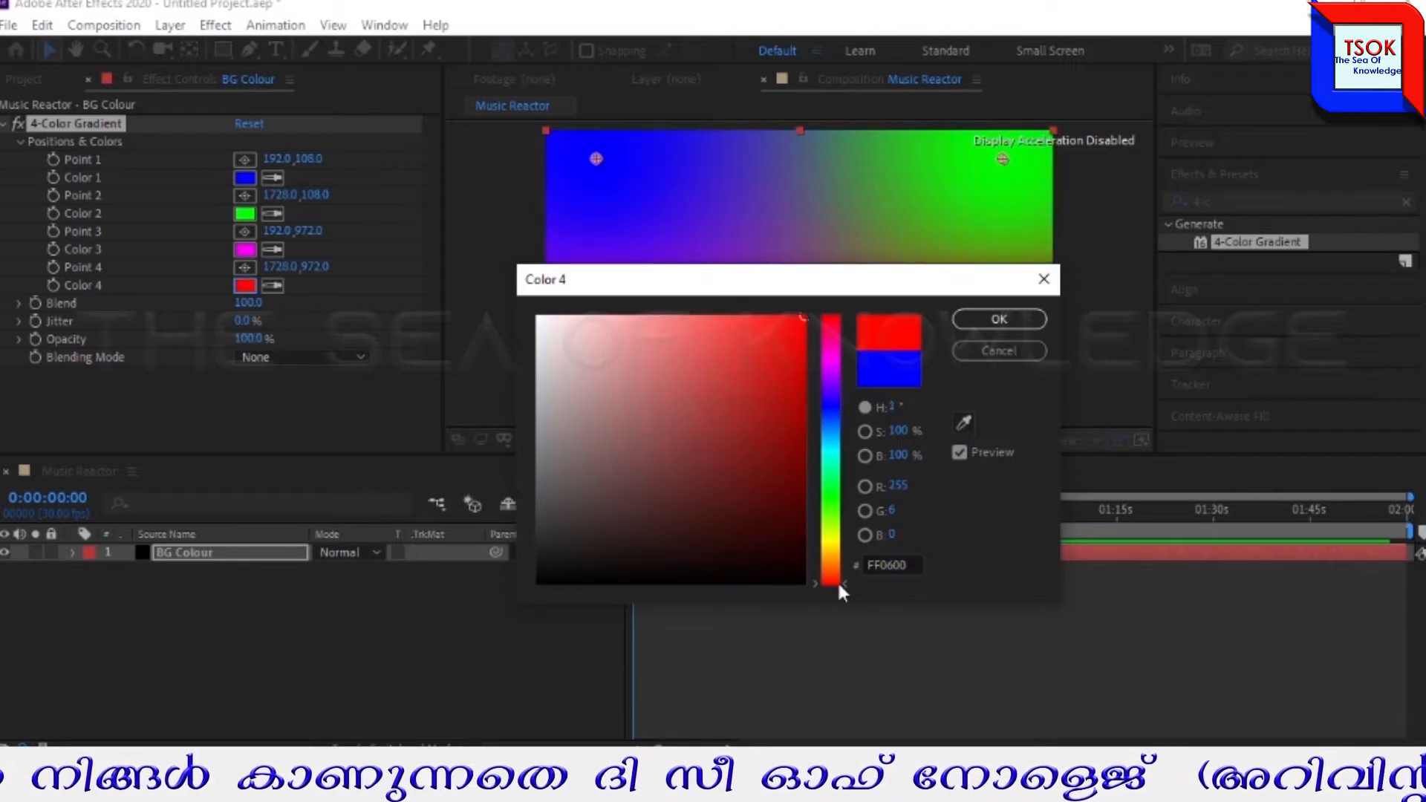
left_click(965, 321)
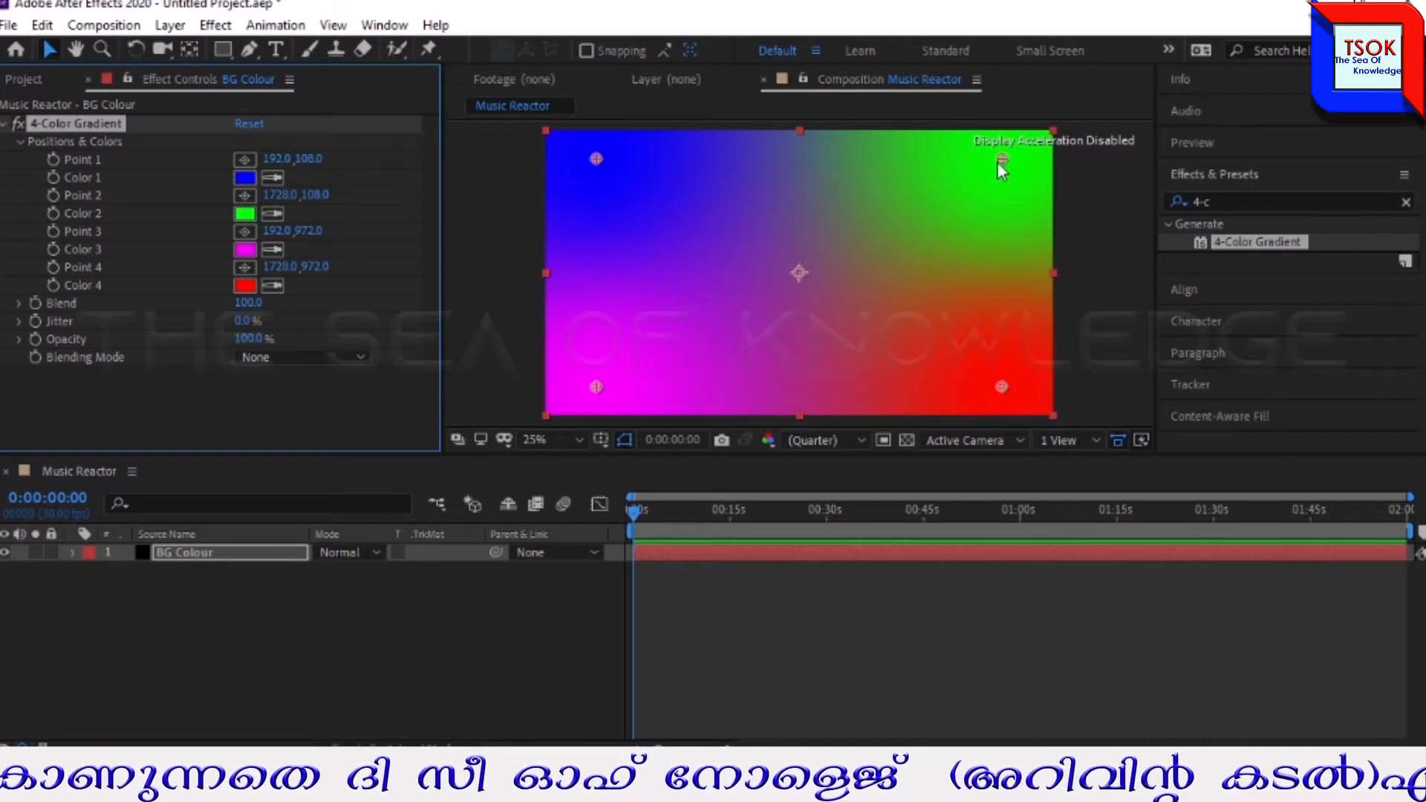
left_click(786, 327)
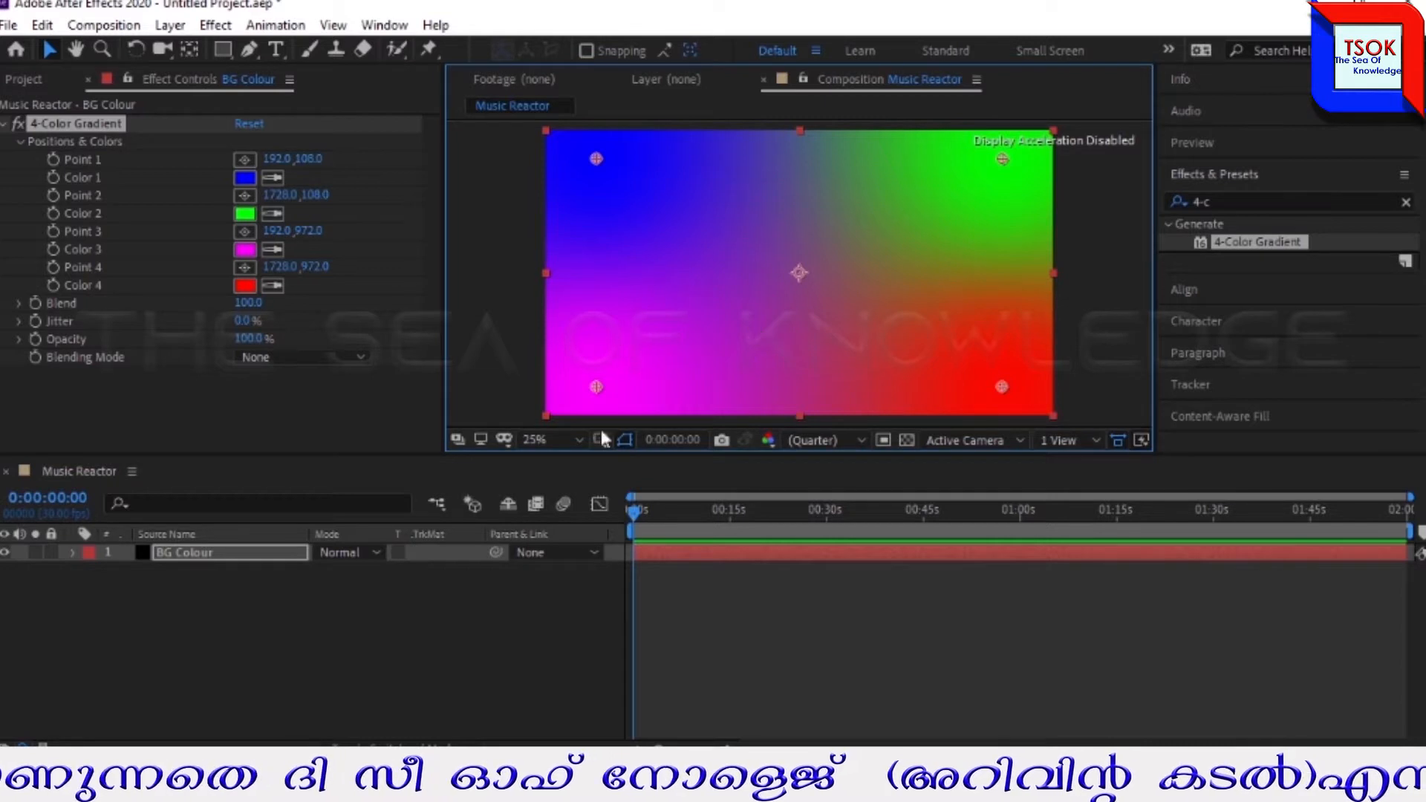
left_click(188, 616)
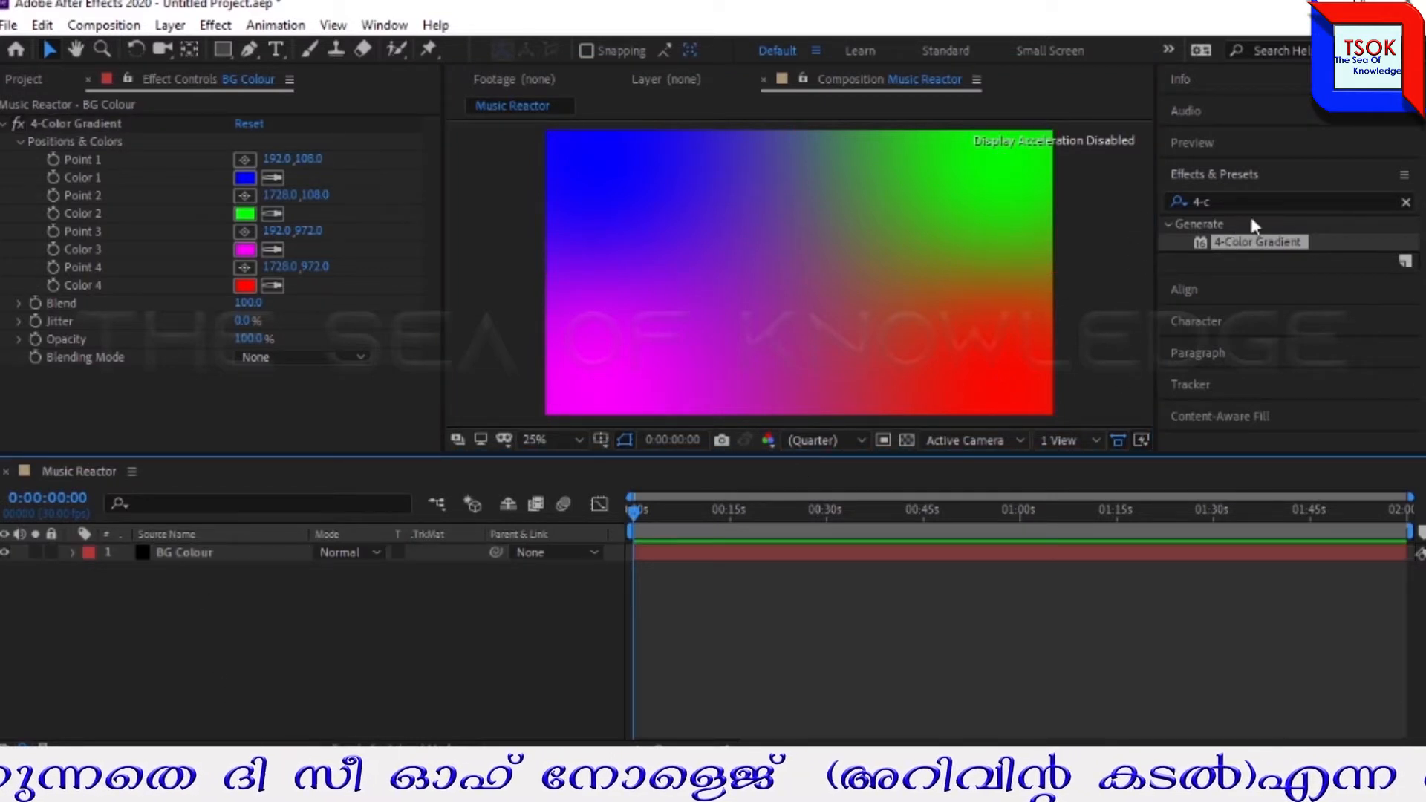
Step: Find the Camera Lens Blur effect and apply it to the BG Colour layer
left_click(1406, 203)
left_click(1293, 199)
type("ca")
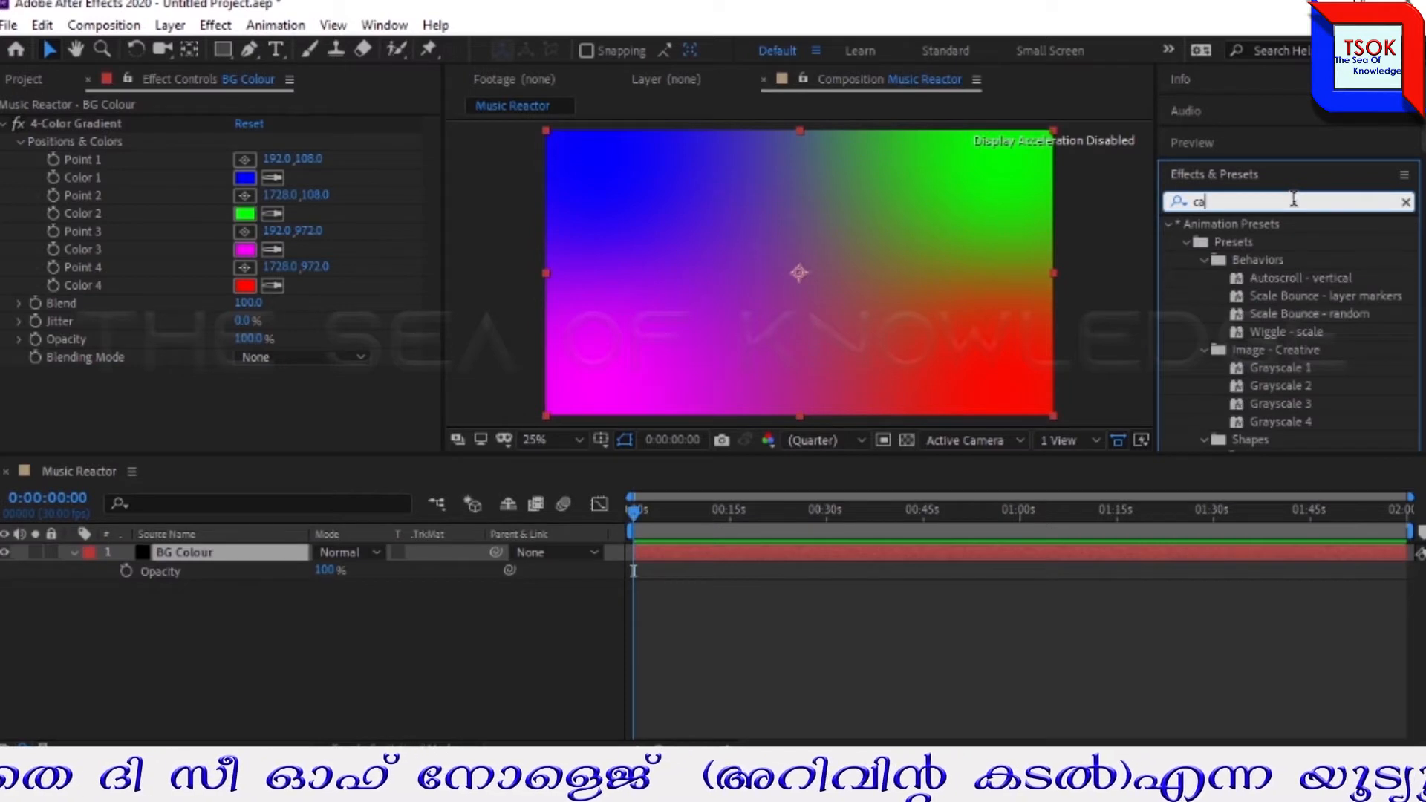
type("me")
left_click_drag(1254, 336, 218, 398)
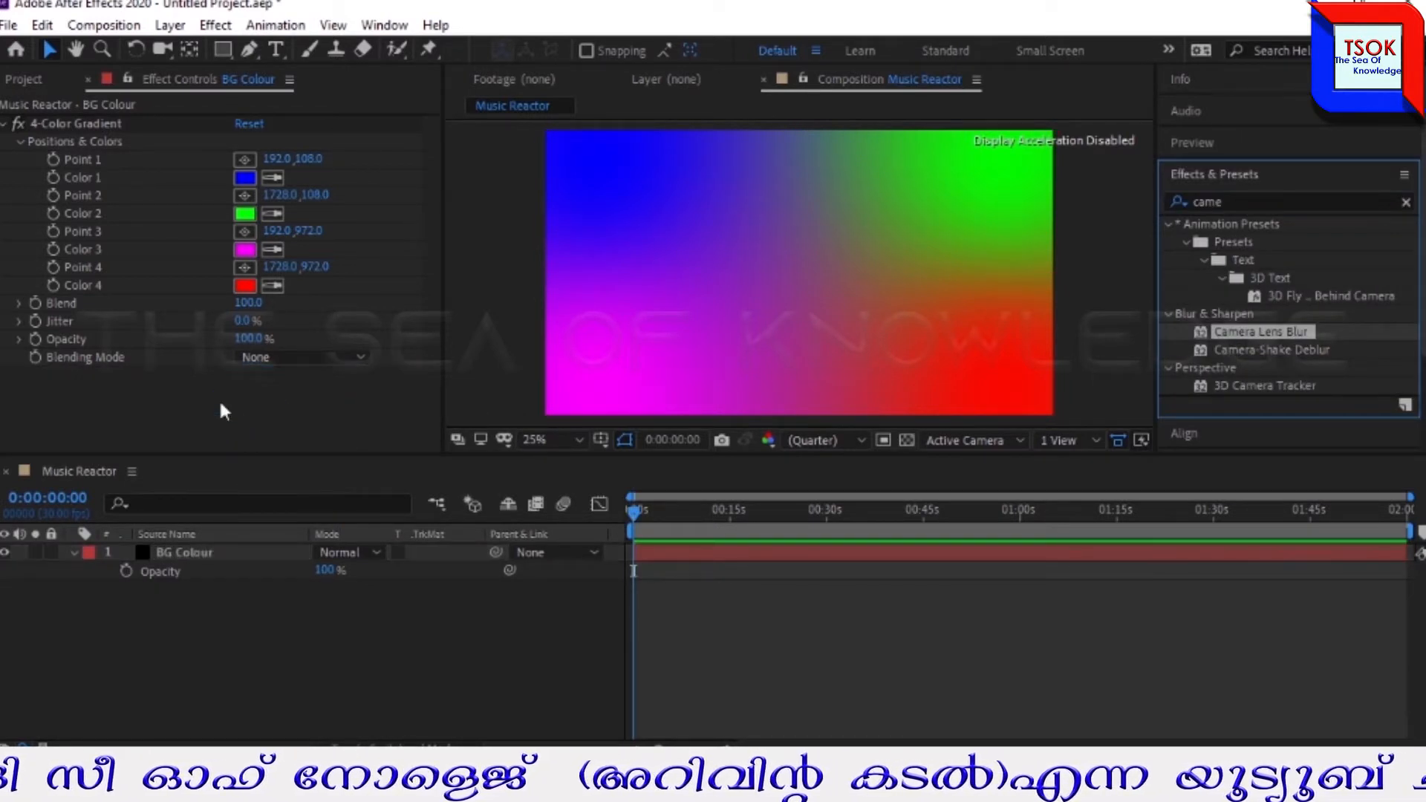
Step: Set the Camera Lens Blur's Blur Radius to 250
left_click_drag(241, 331, 434, 332)
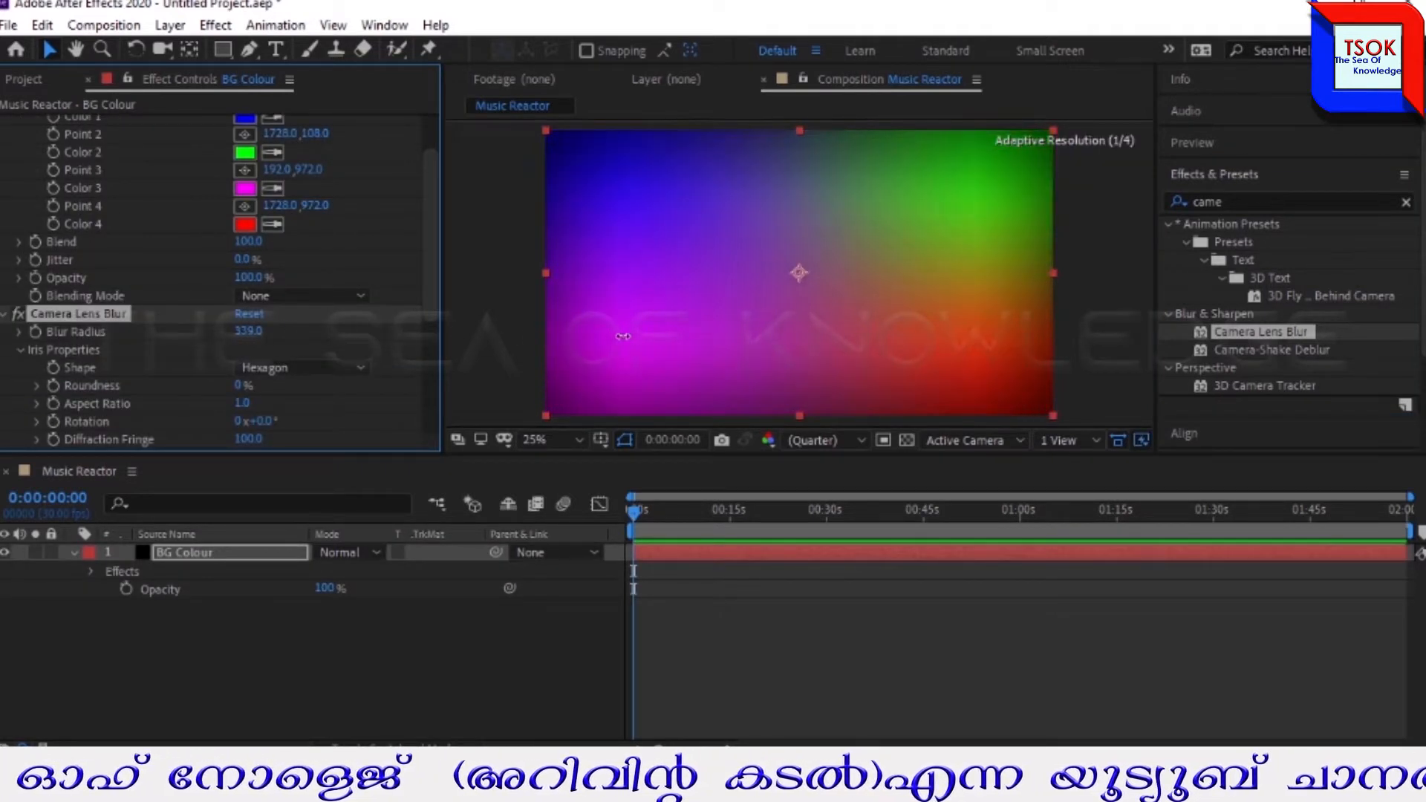
left_click(248, 331)
type("250")
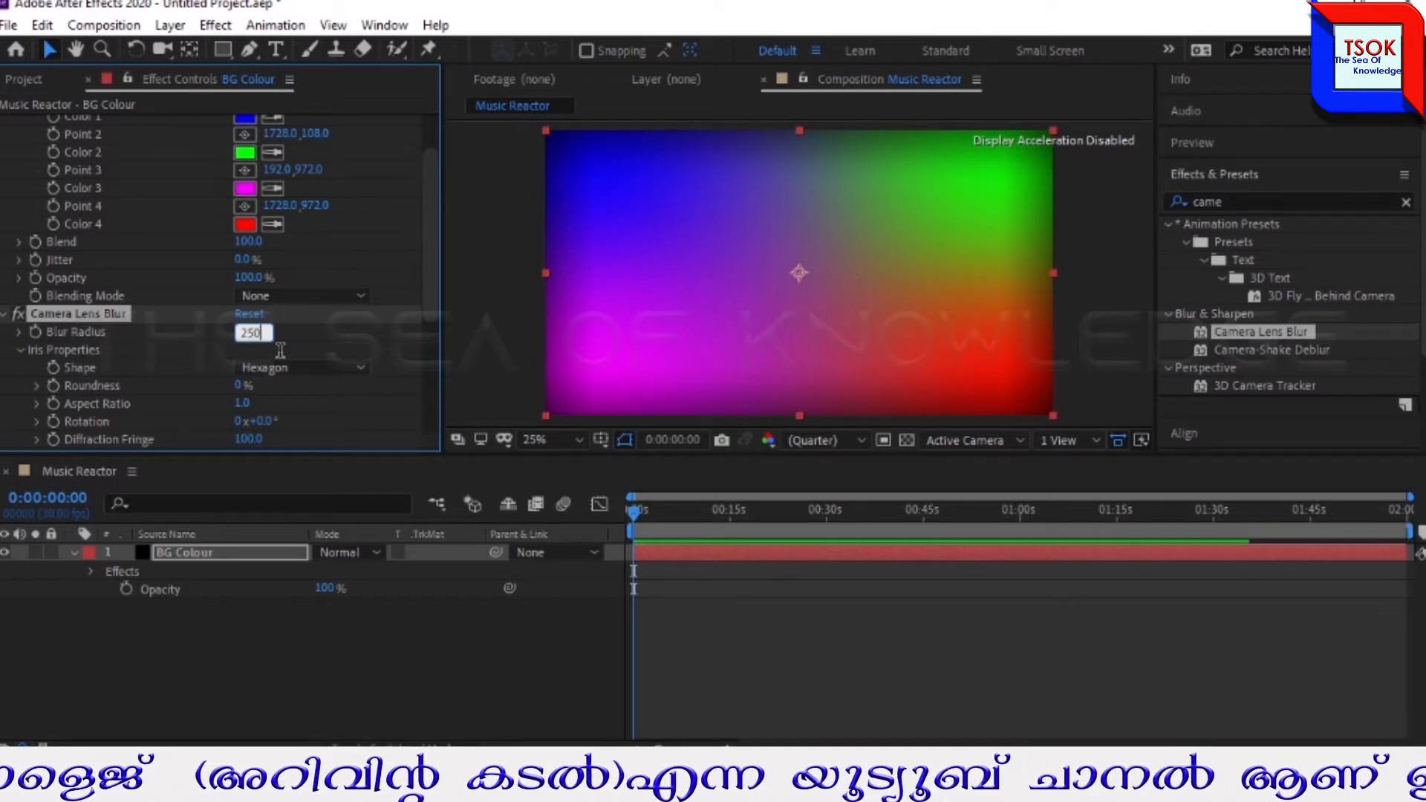
key("Return")
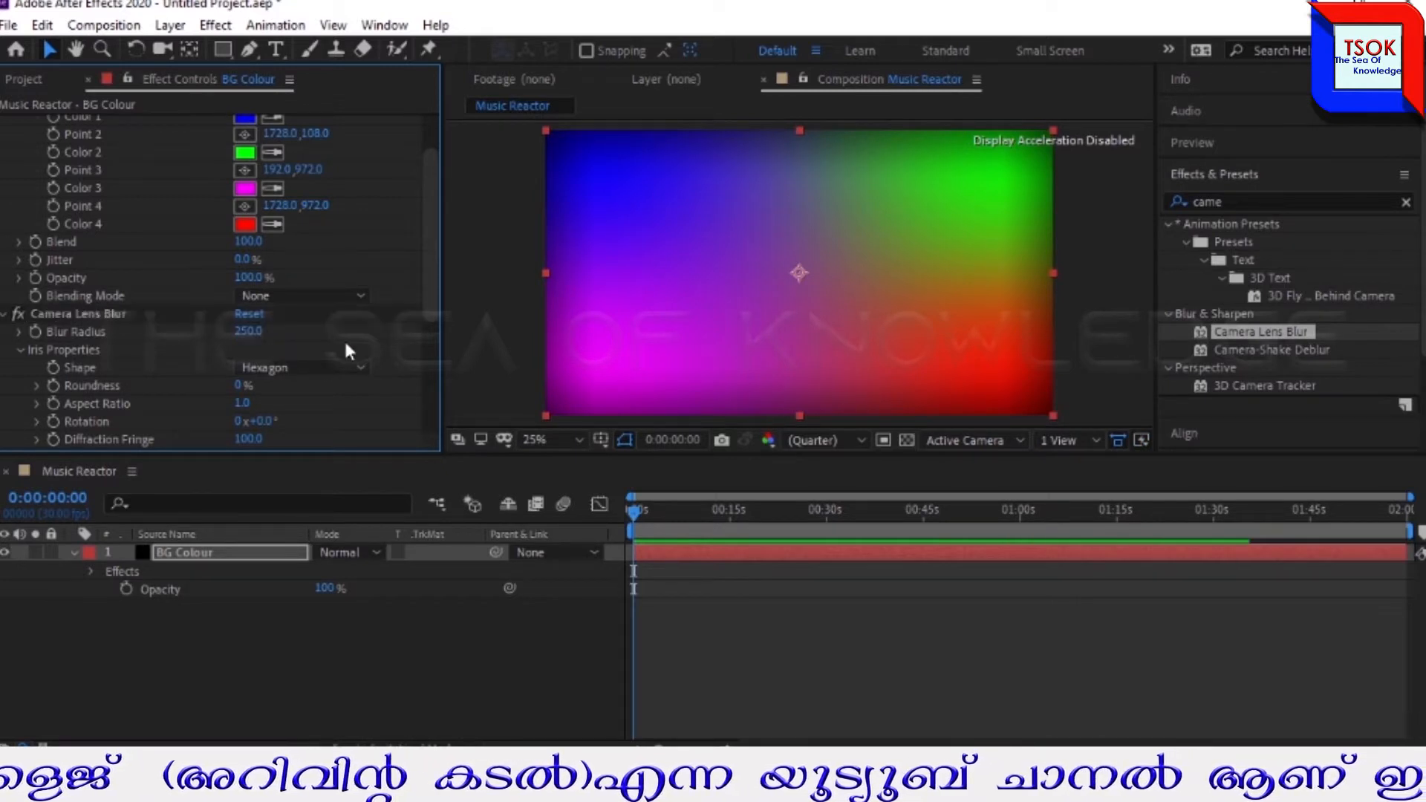
Step: Set the Camera Lens Blur's iris Roundness to 5% and Aspect Ratio to 5, and deselect the layer
left_click(242, 384)
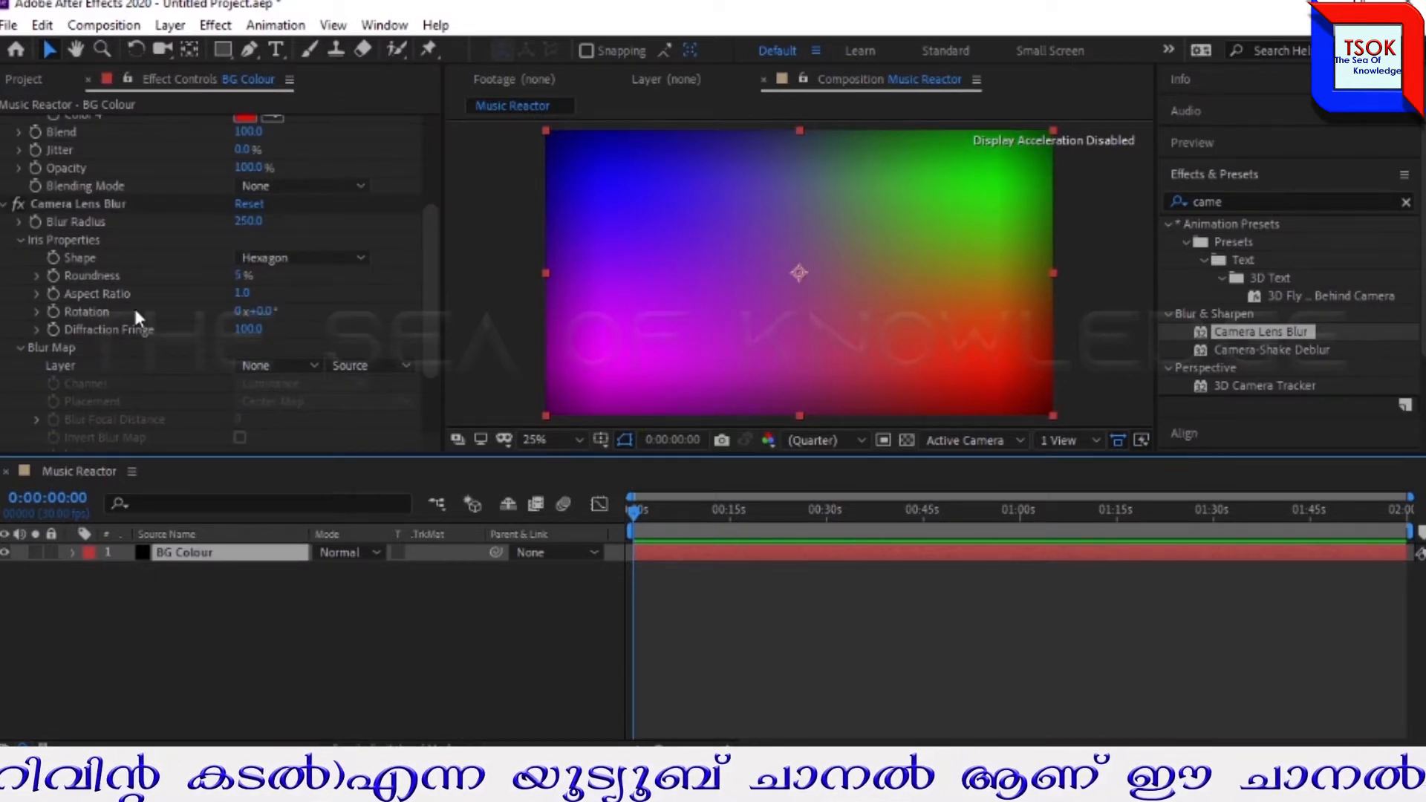
left_click(241, 292)
type("5")
key("Return")
left_click(859, 687)
Step: Create a new black solid layer named Music Reactor
left_click(178, 29)
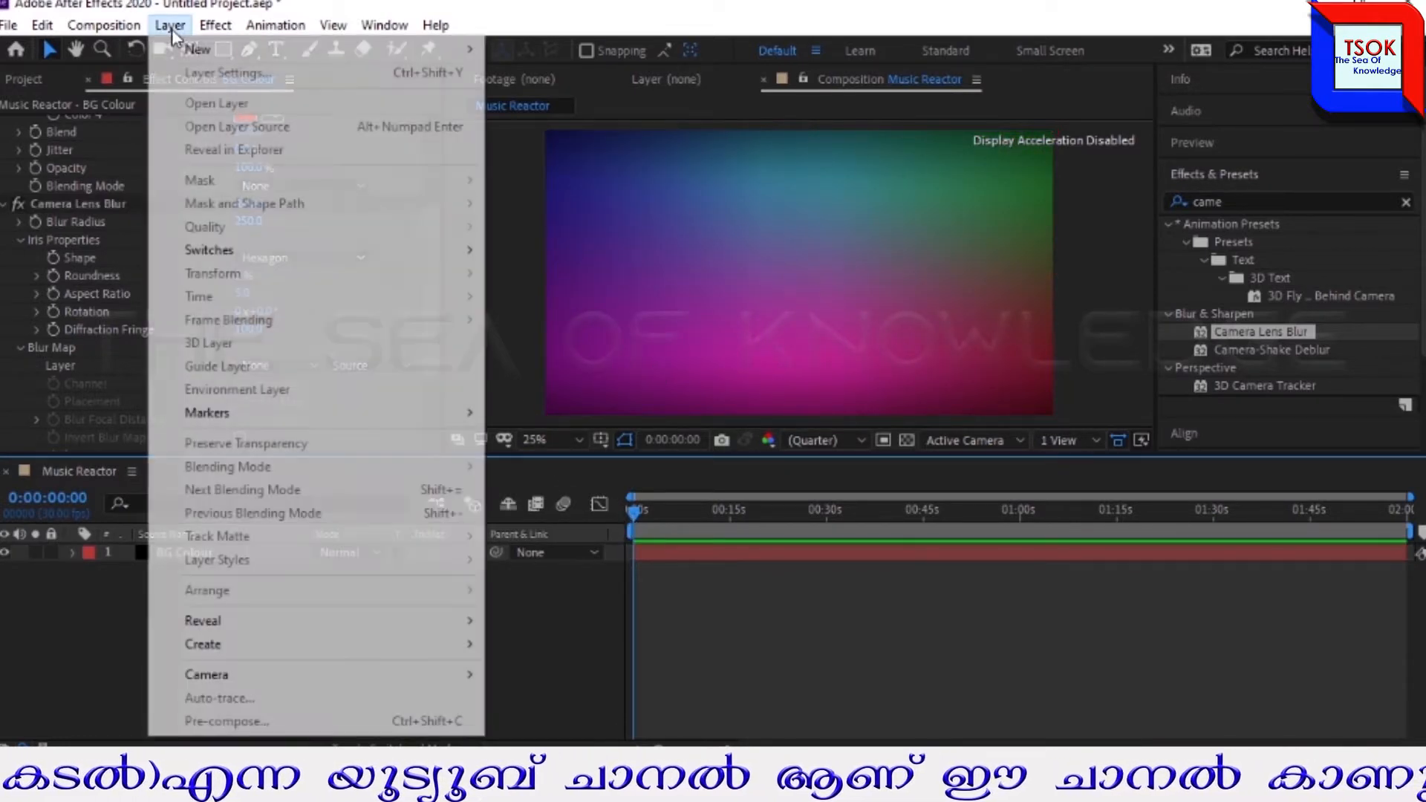
mouse_move(196, 51)
left_click(534, 72)
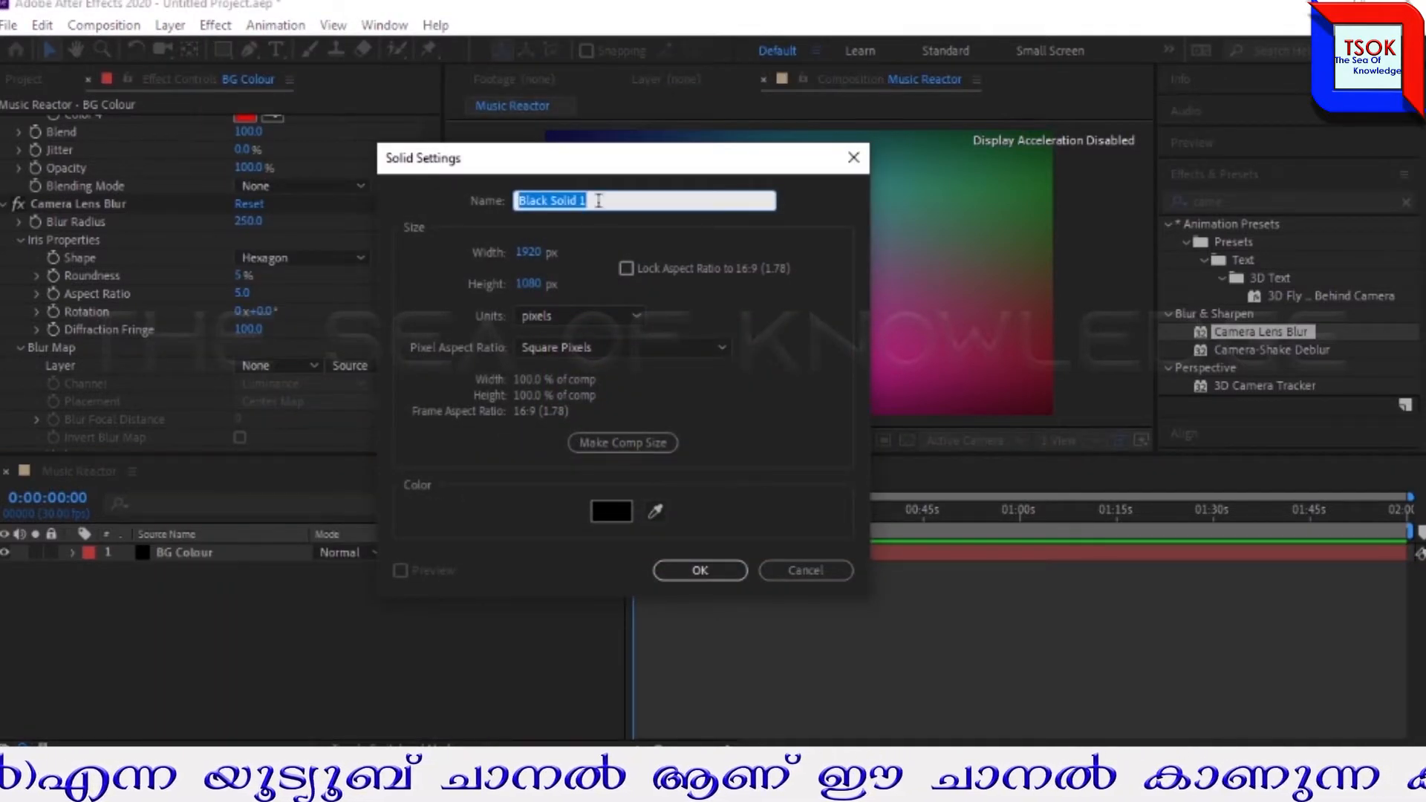
type("Music Reactor")
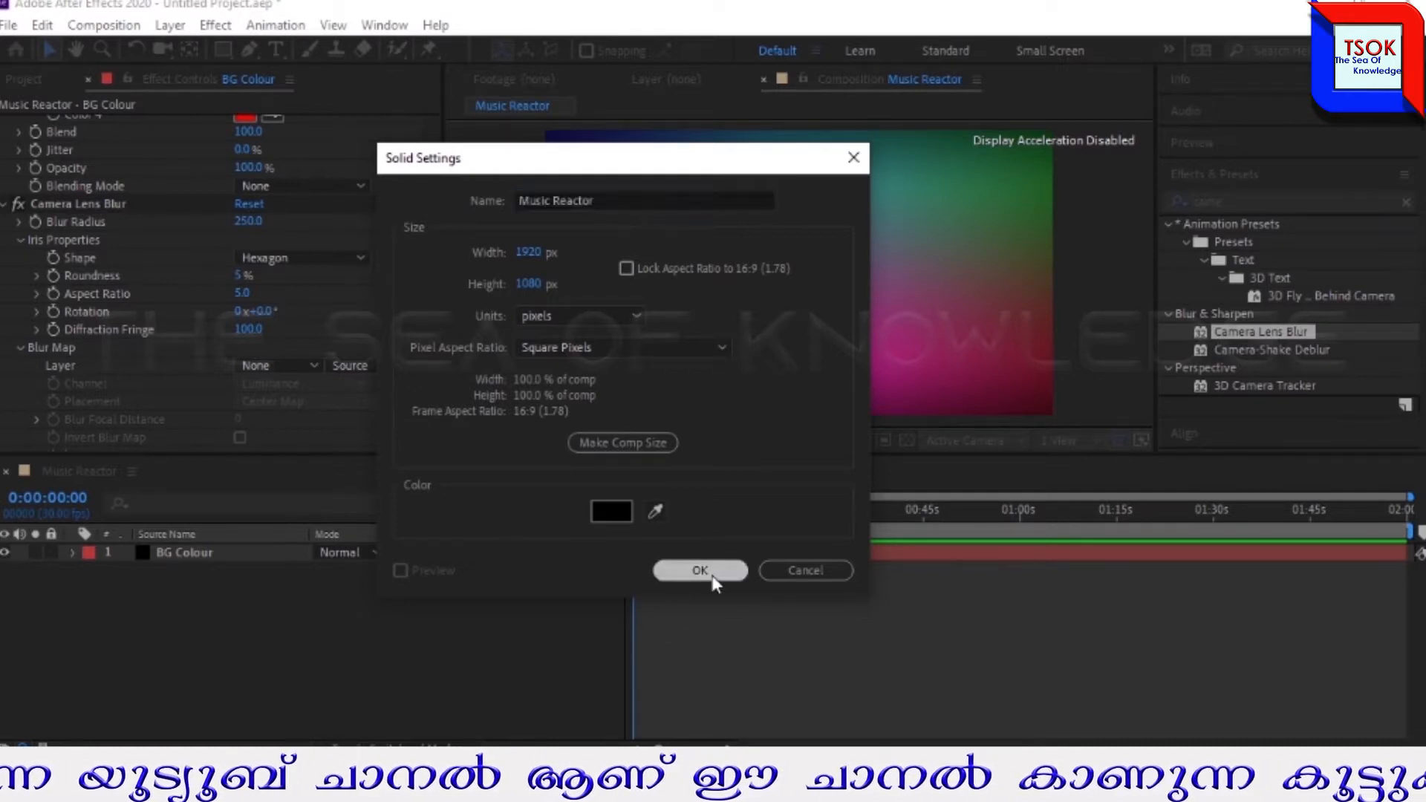
left_click(712, 572)
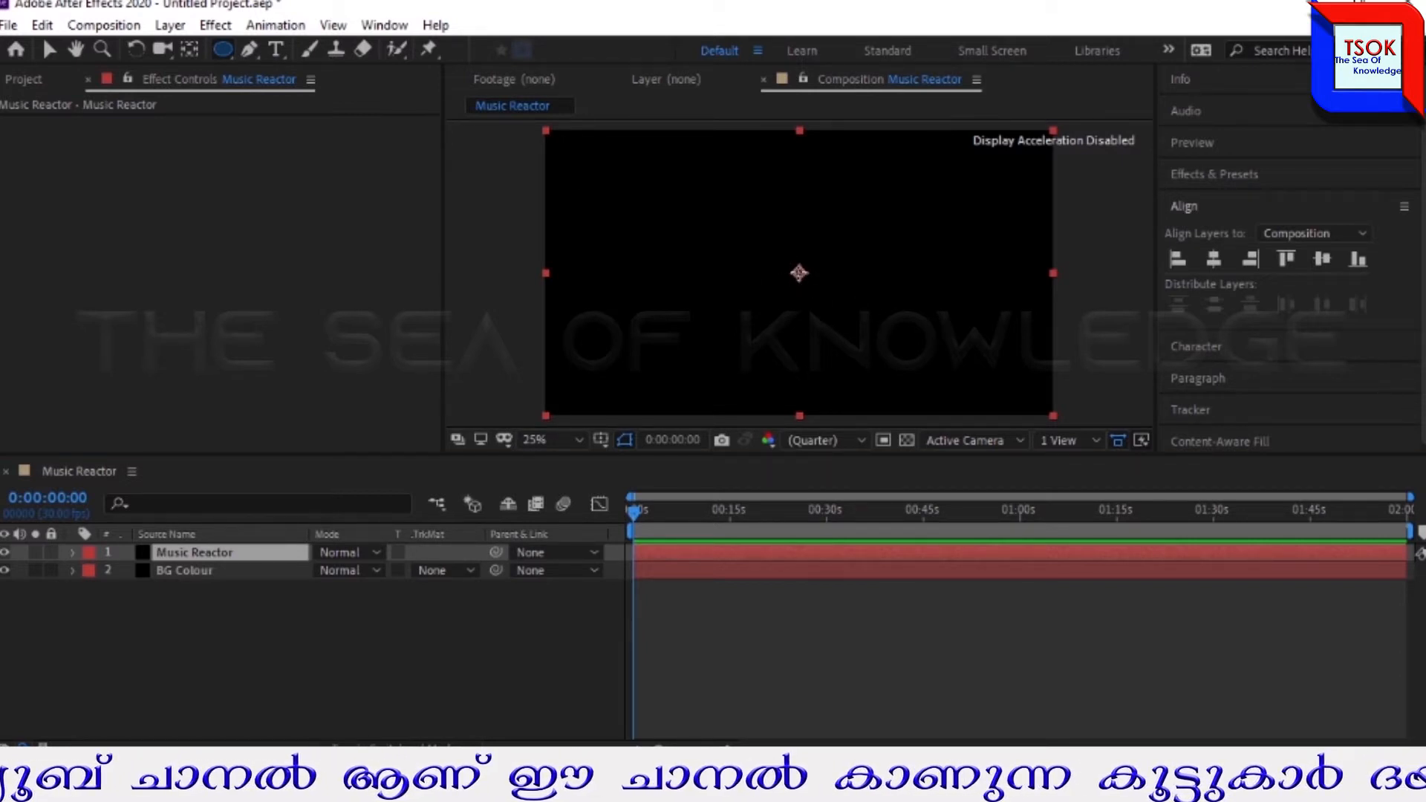
Step: Draw a circular mask at the centre of the Music Reactor solid and set its mask mode to None
left_click(799, 273)
left_click_drag(828, 305, 861, 358)
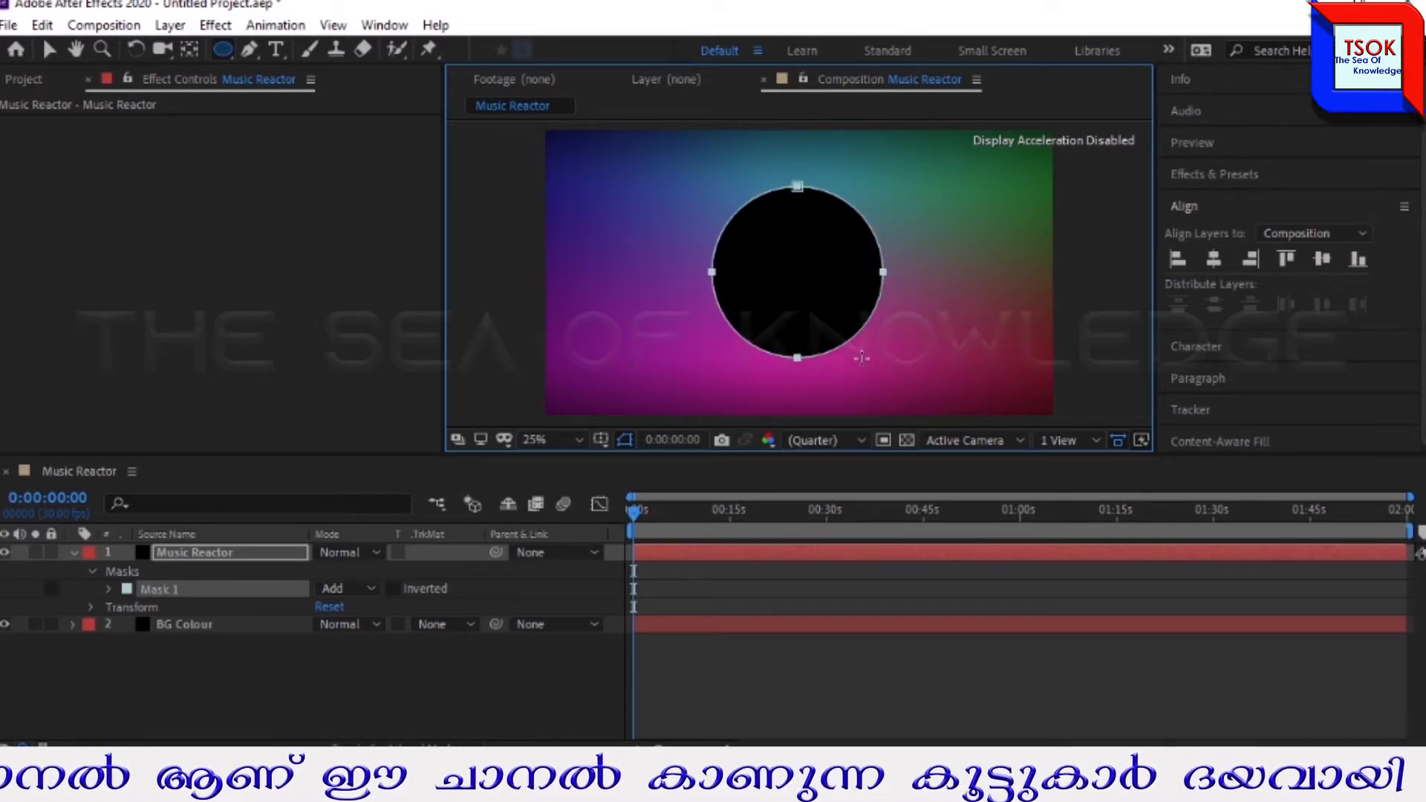
mouse_move(840, 344)
left_mouse_down()
mouse_move(845, 322)
mouse_move(870, 344)
left_mouse_up()
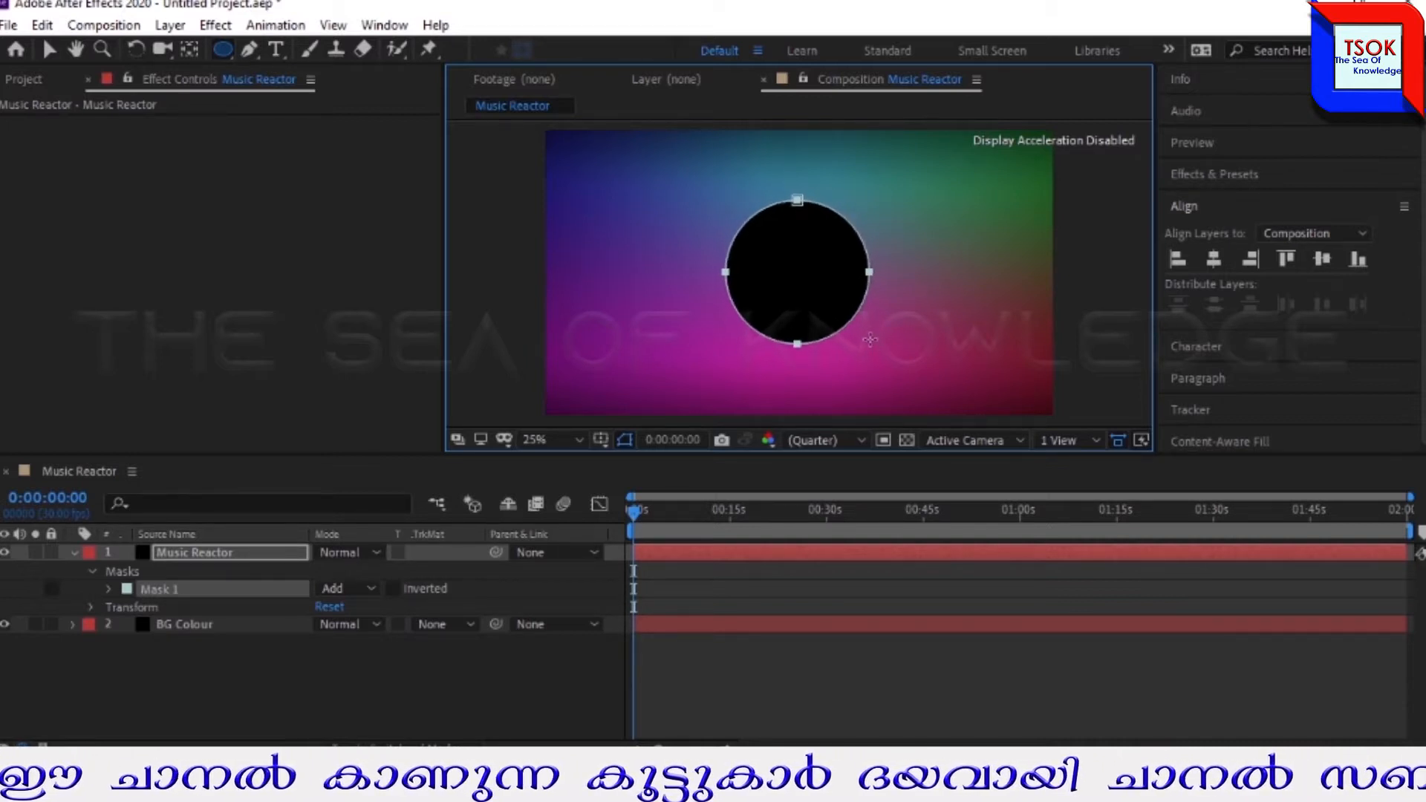
left_click(371, 590)
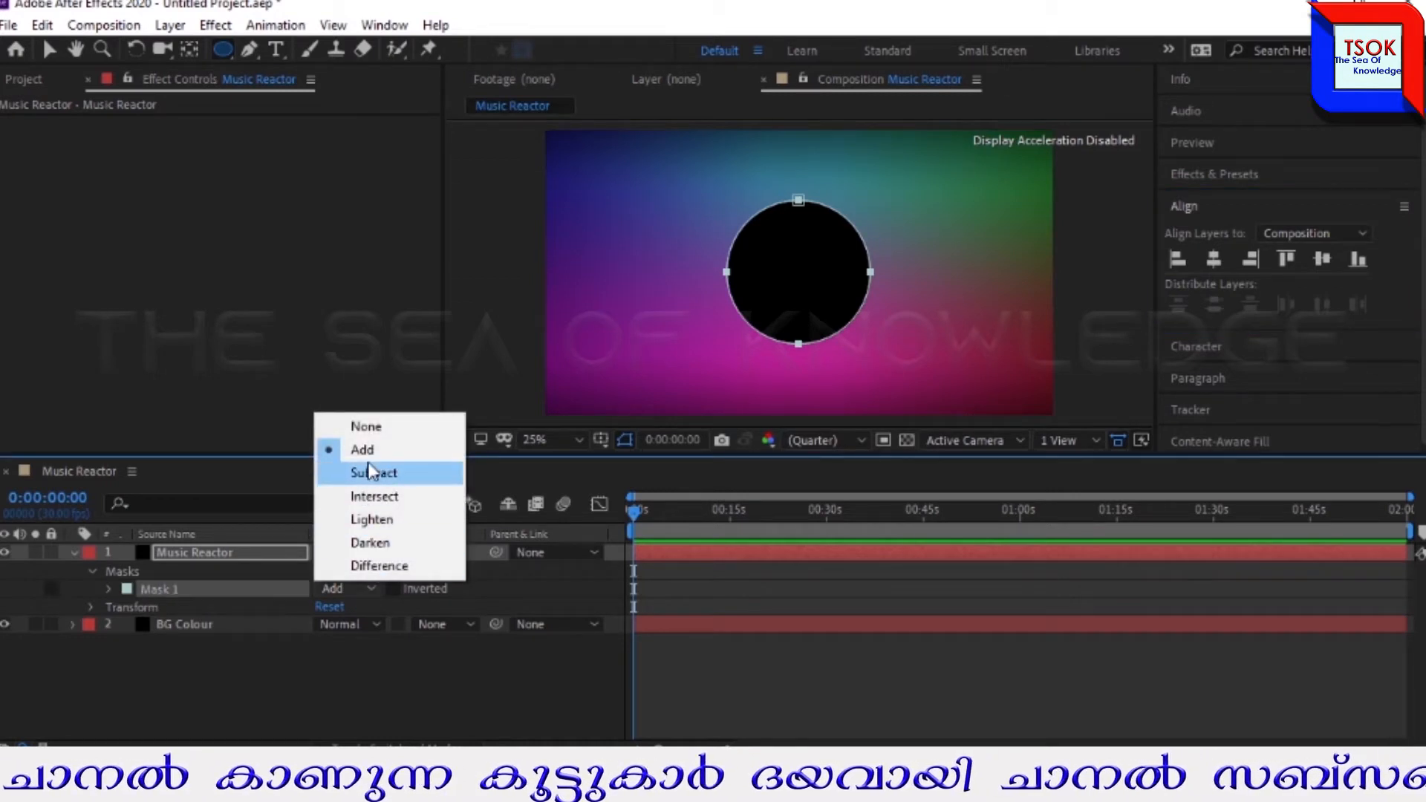
left_click(370, 427)
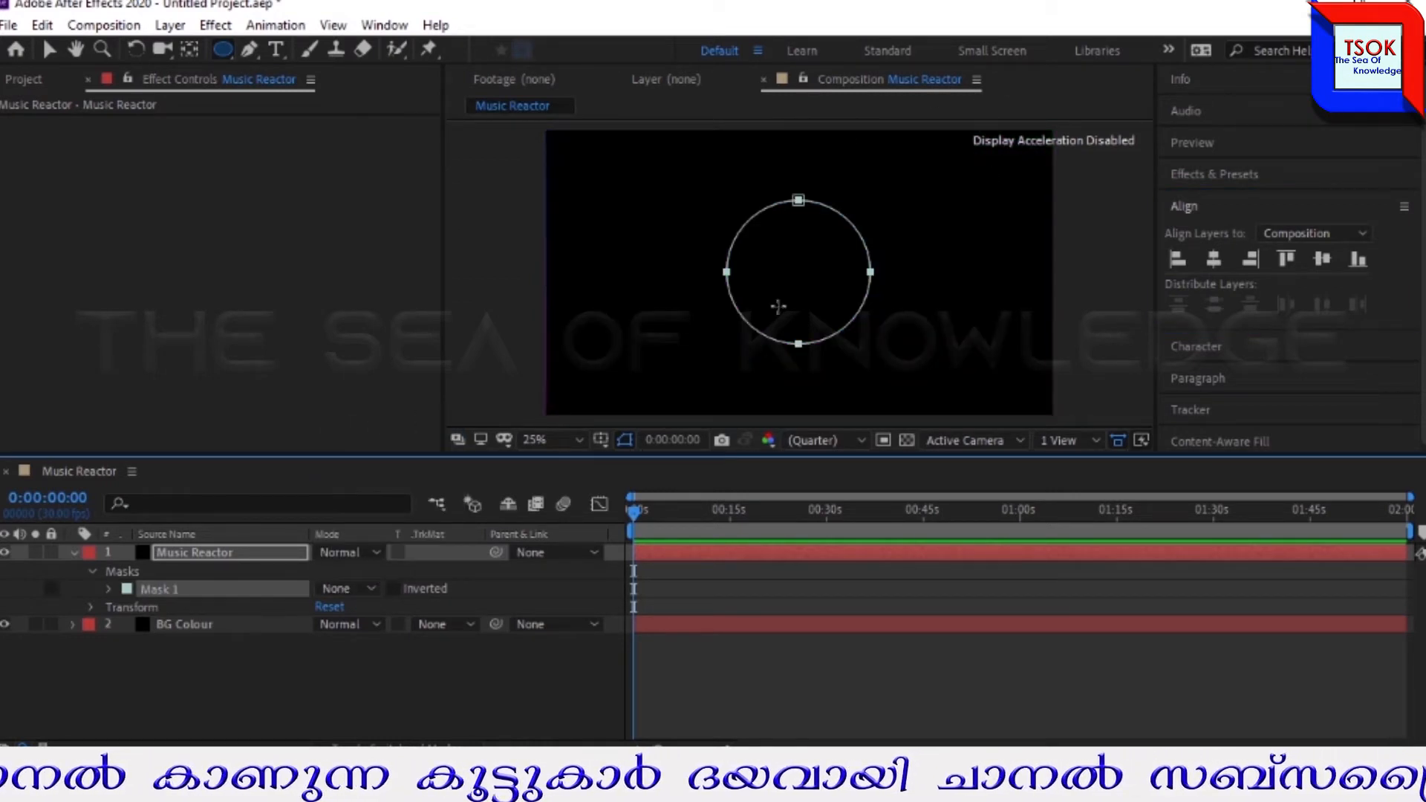
Step: Find the Audio Spectrum effect and apply it to the Music Reactor layer
left_click(1214, 174)
left_click(1245, 202)
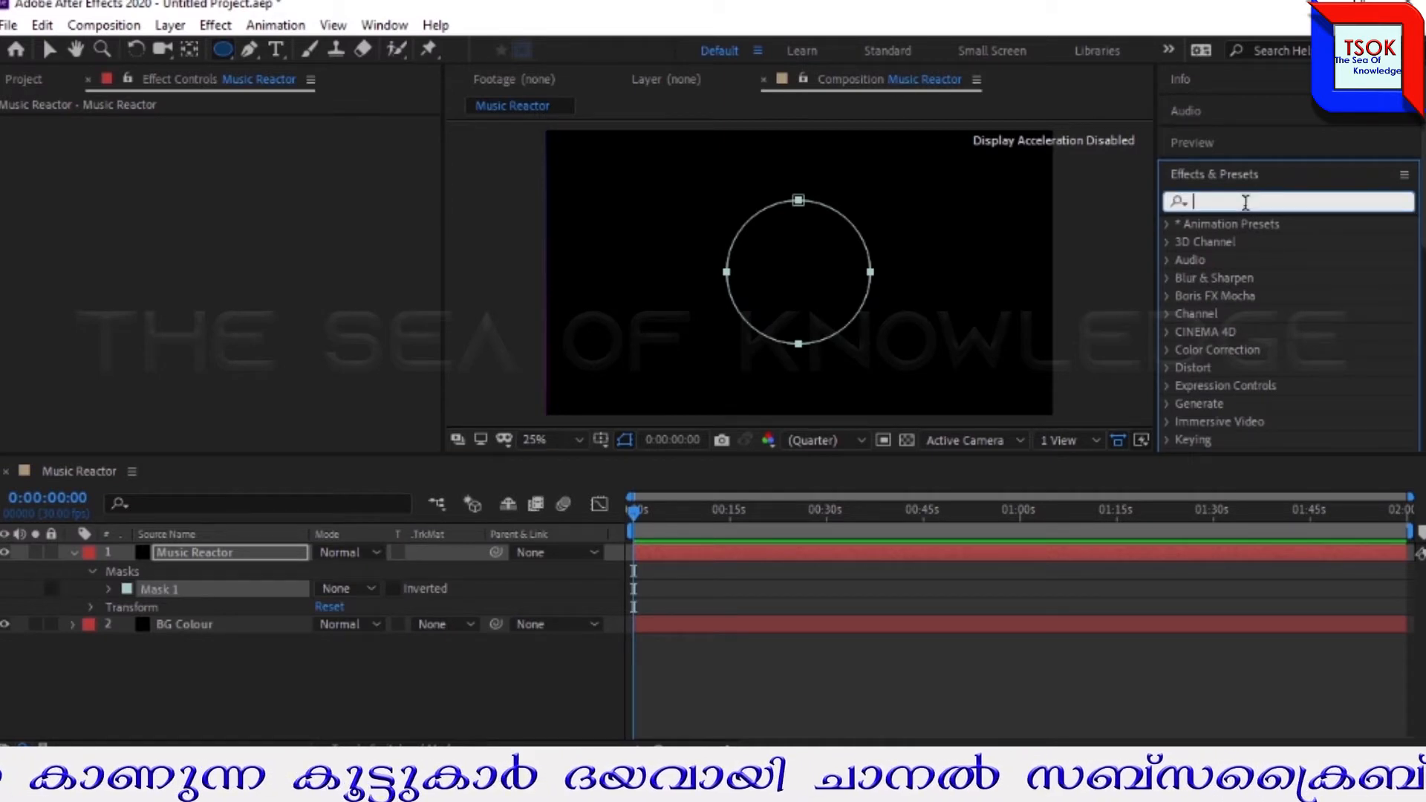
type("audi")
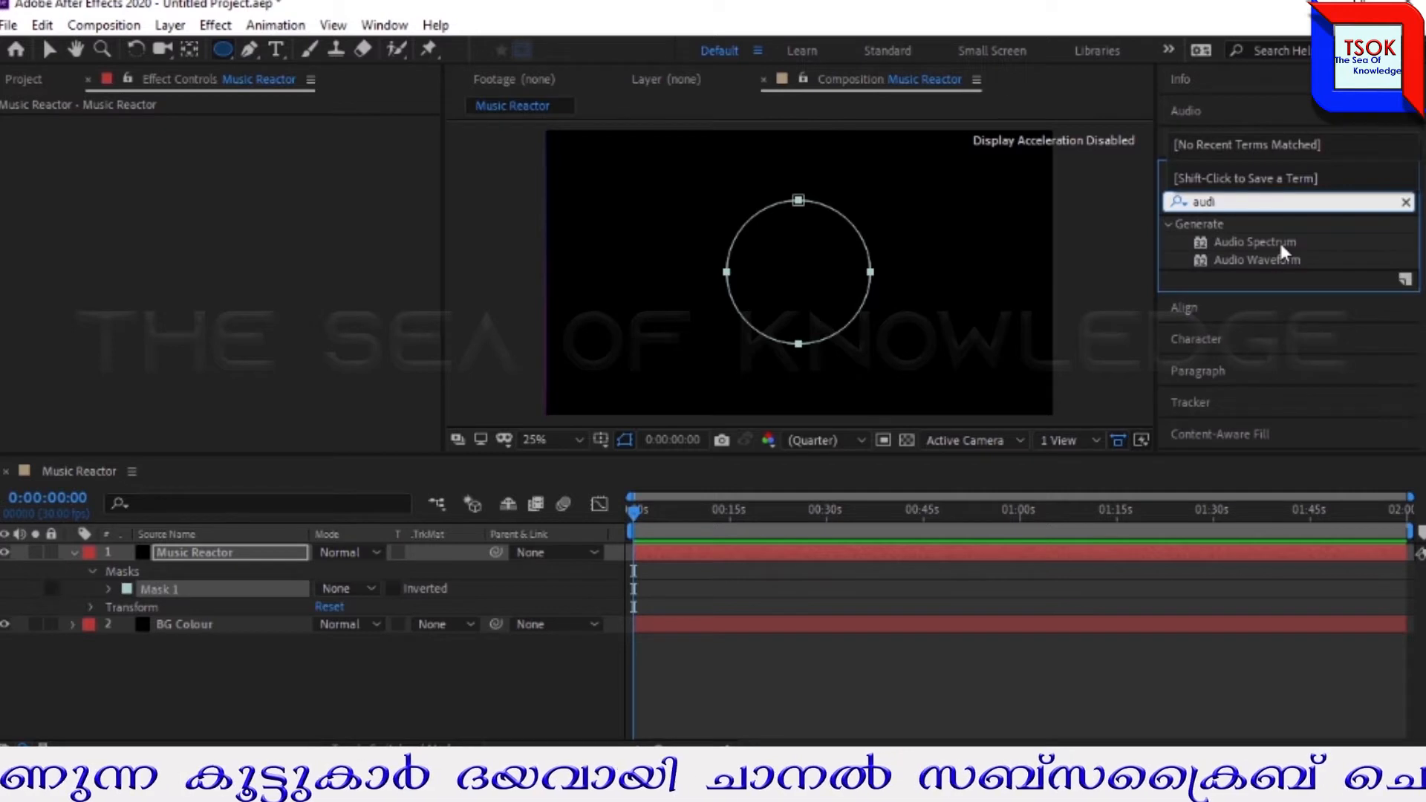
left_click_drag(1277, 244, 285, 550)
key("v")
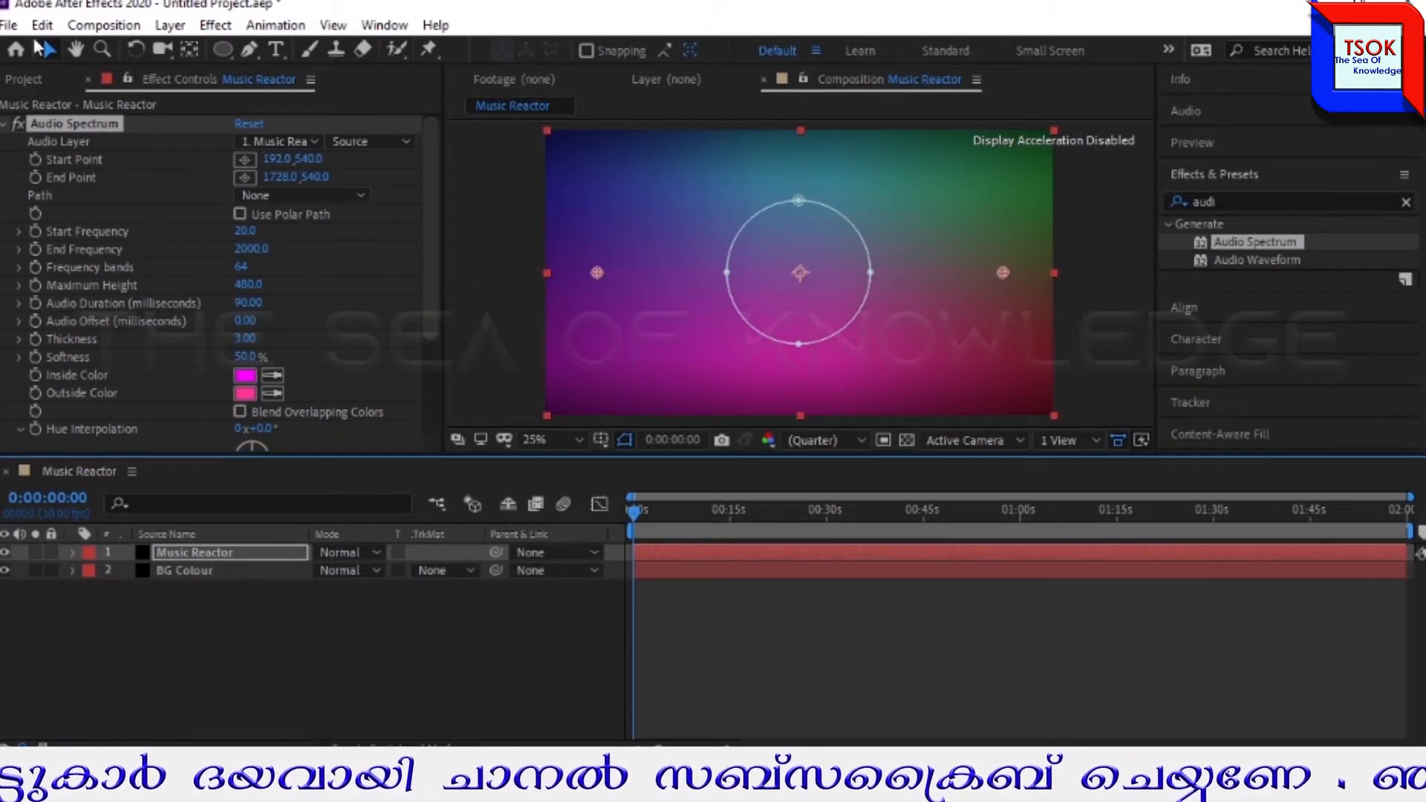
Step: Import the Forget Me Not MP3 from the Downloads folder and add it to the composition beneath the BG Colour layer
left_click(9, 26)
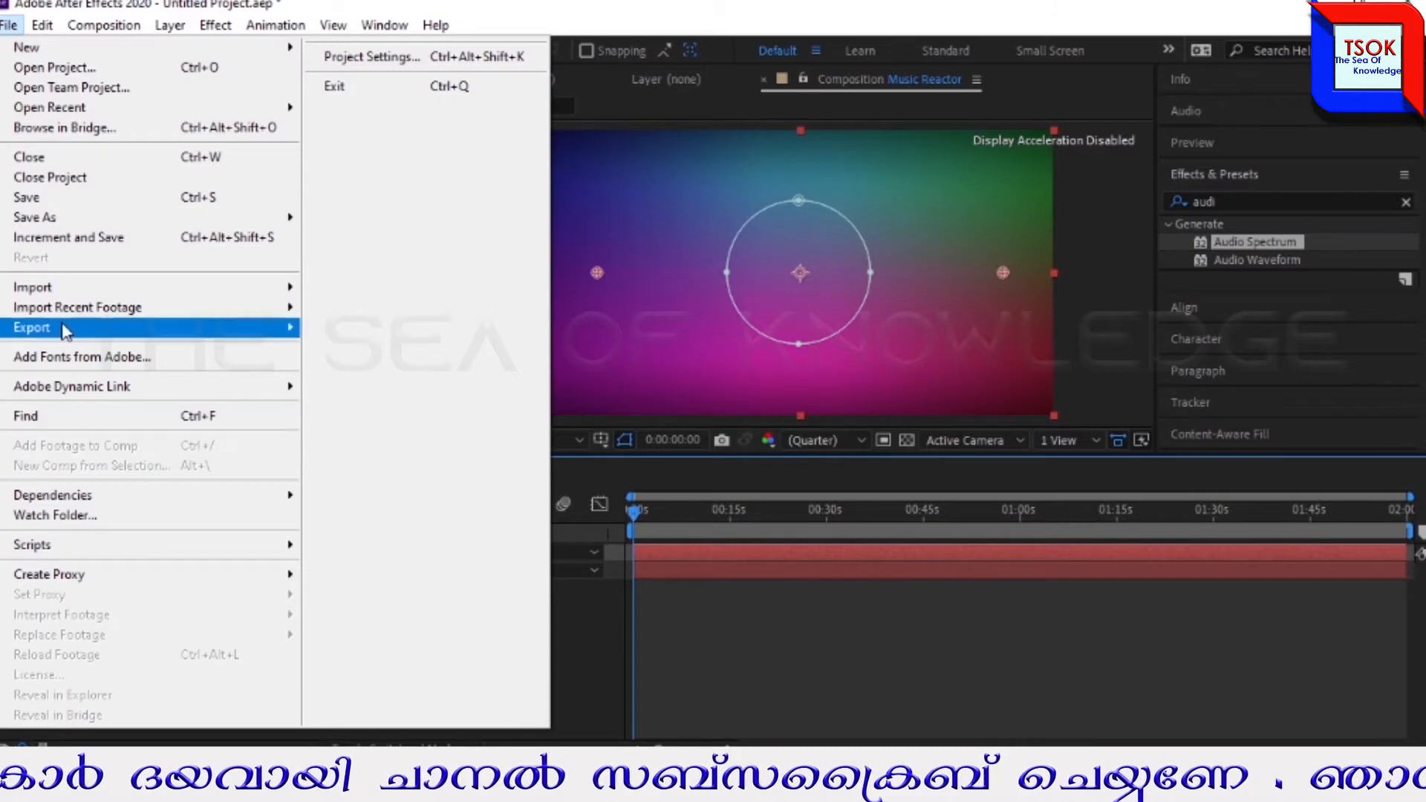
mouse_move(59, 307)
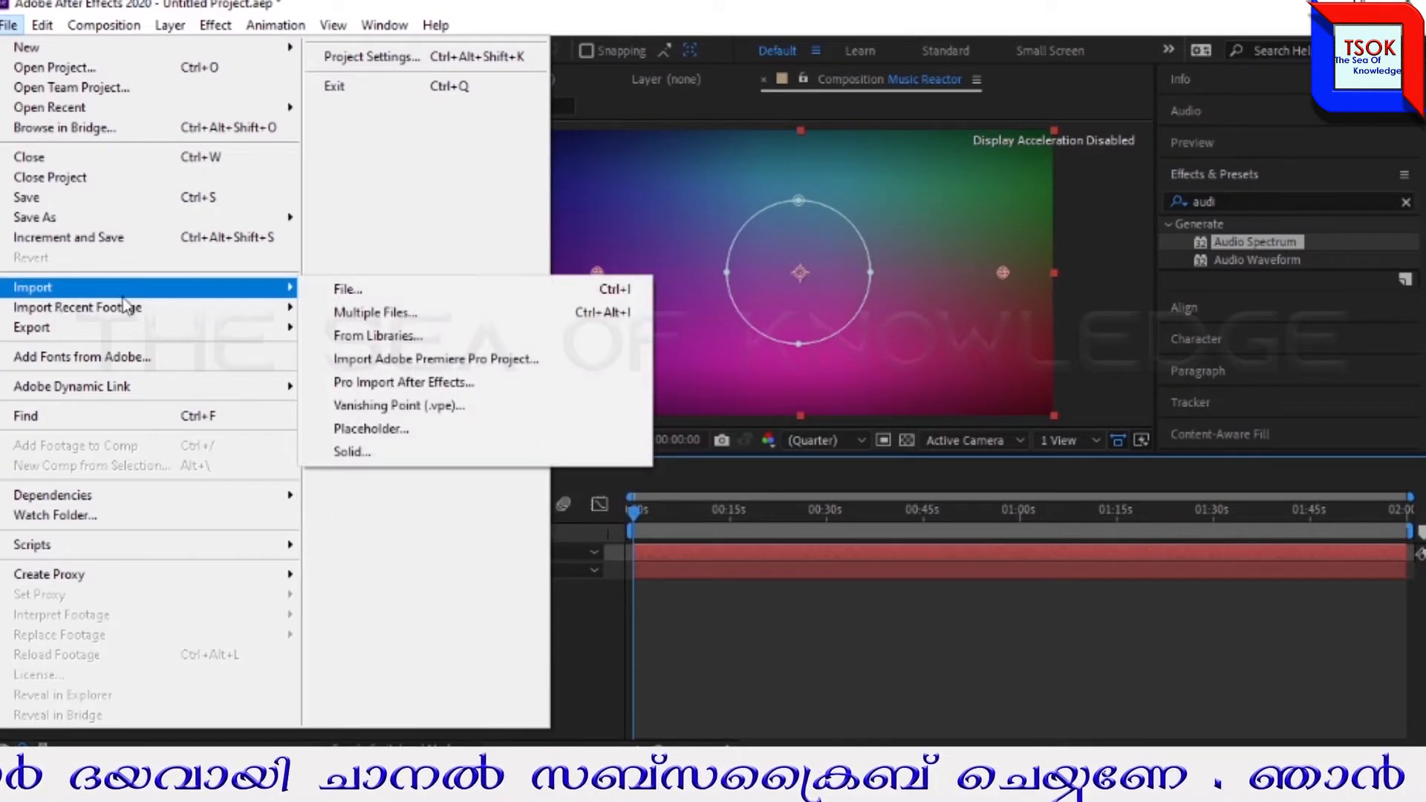
left_click(434, 297)
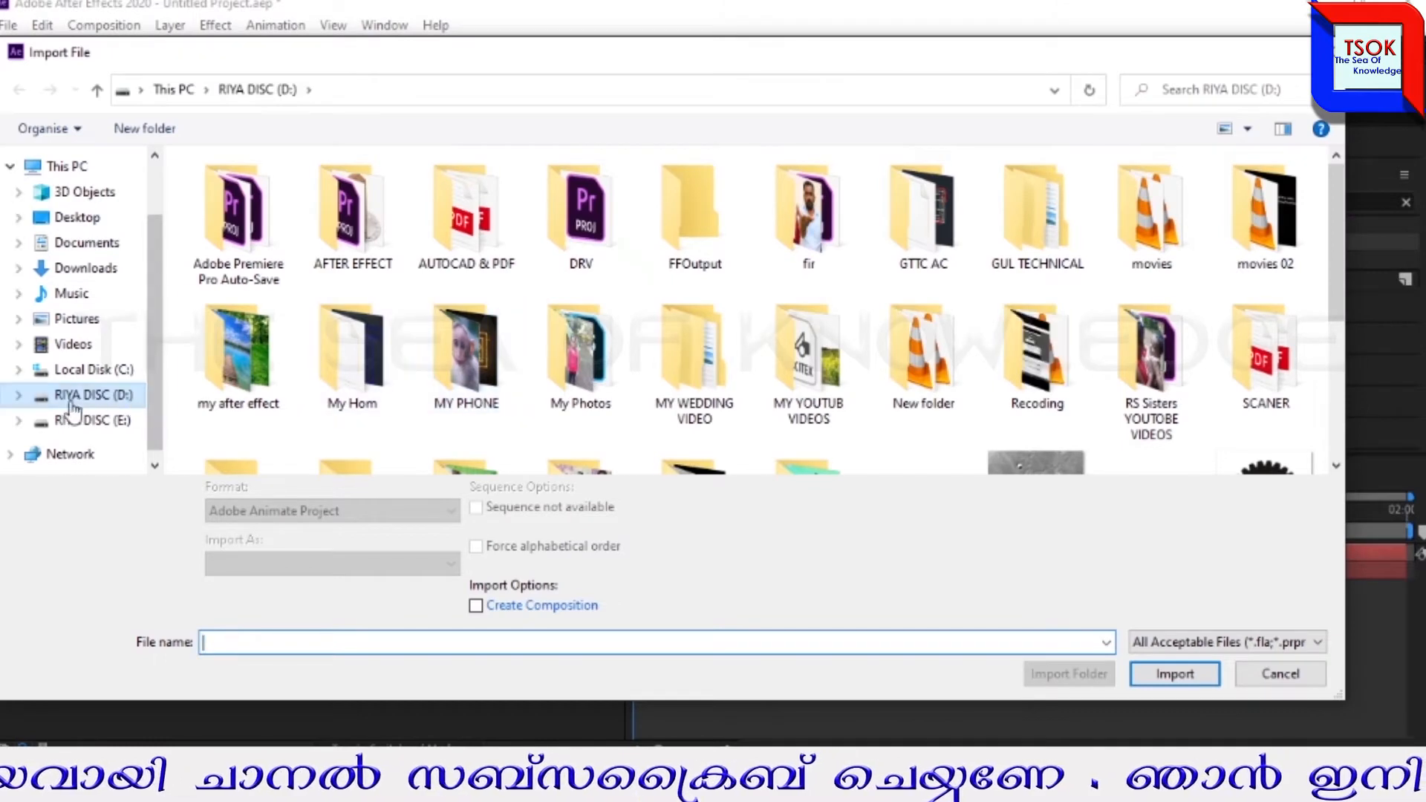
left_click(86, 267)
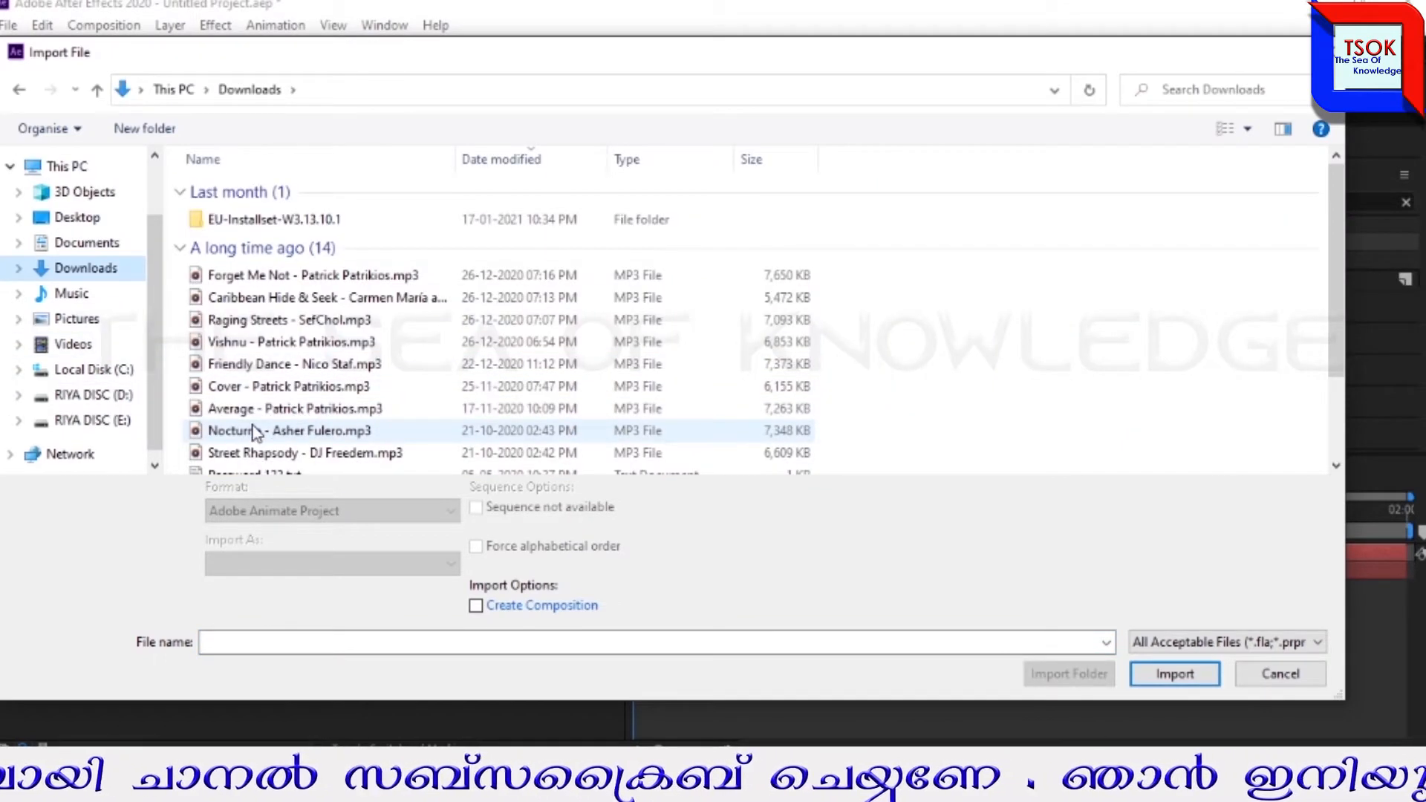
left_click(260, 276)
left_click(1158, 672)
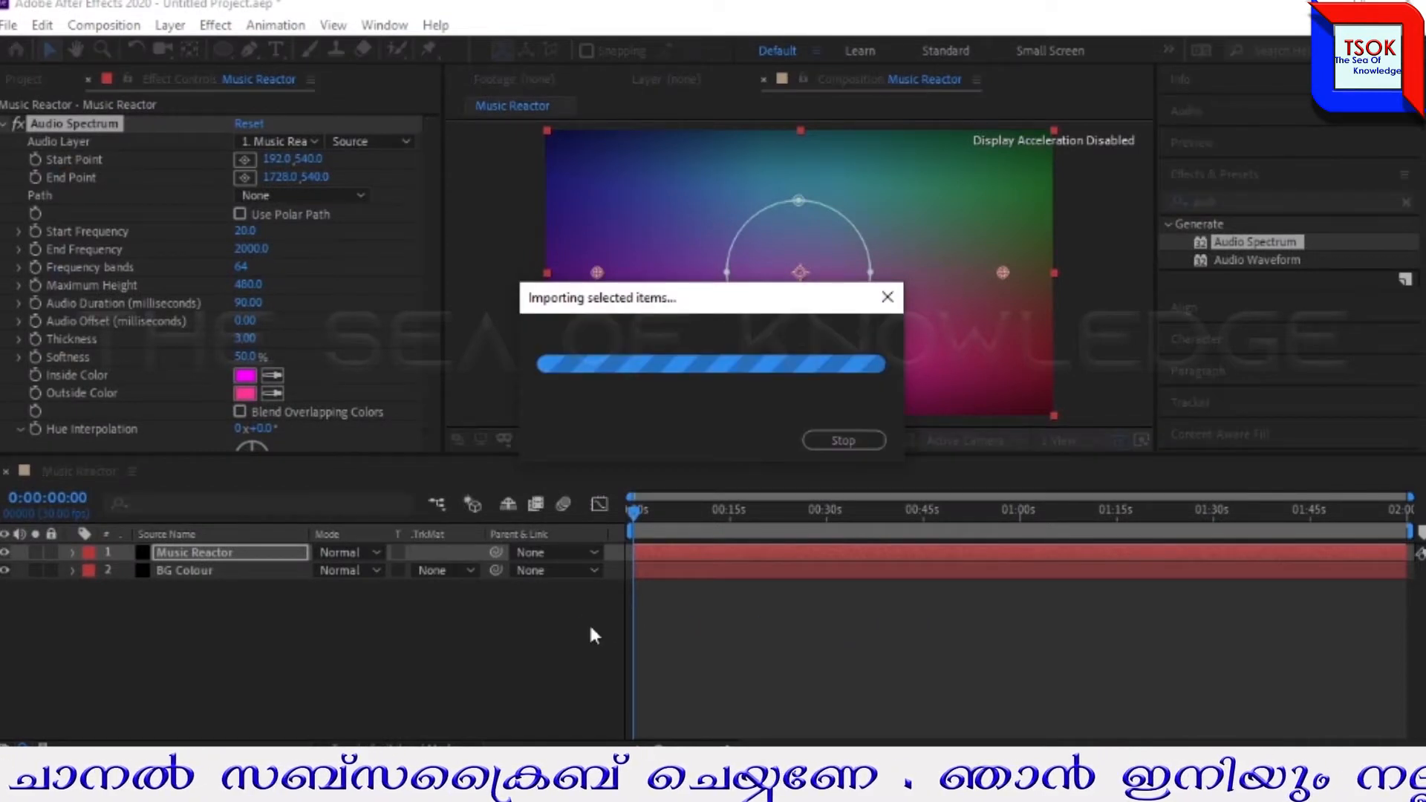
left_click_drag(54, 272, 169, 585)
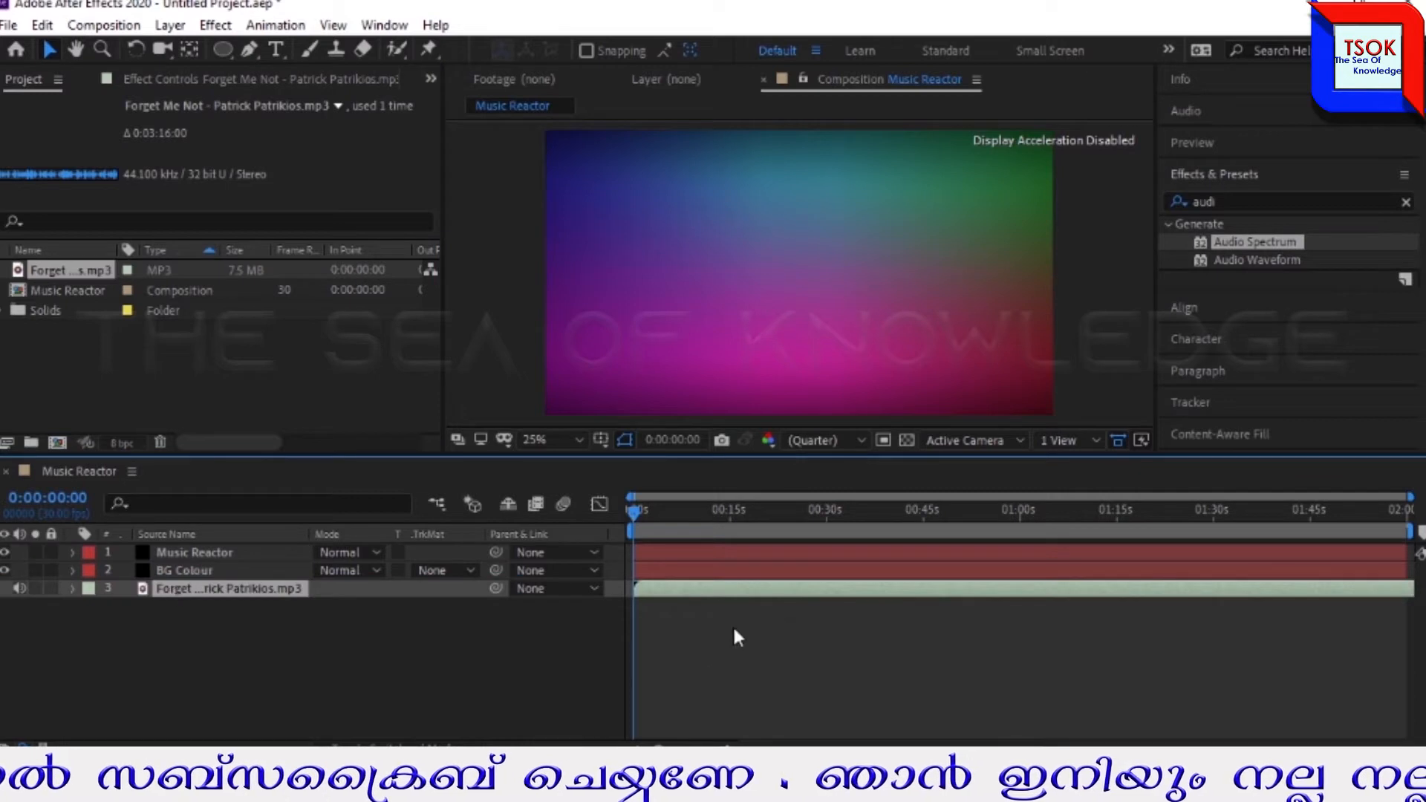
left_click_drag(643, 520, 517, 523)
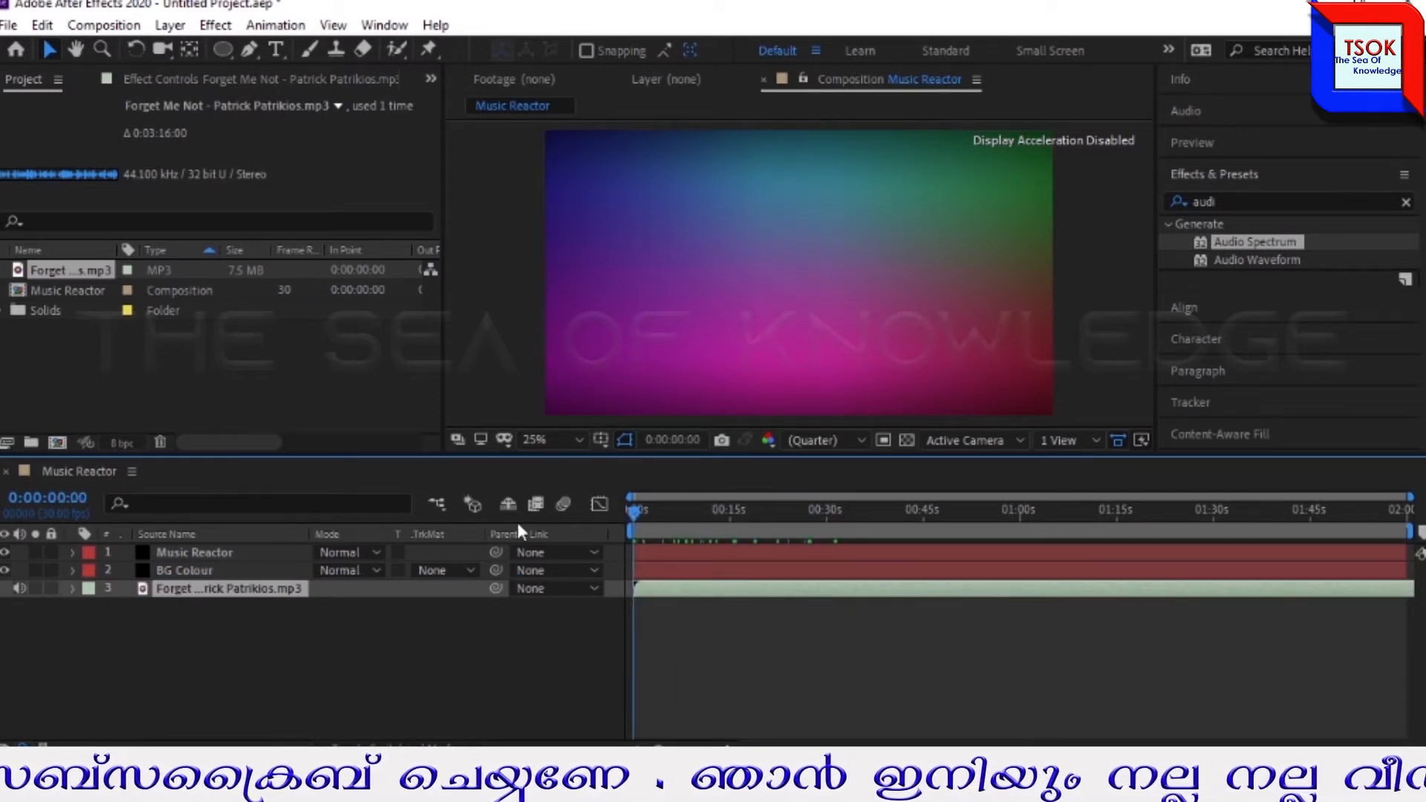
Step: Set the Music Reactor layer's Audio Spectrum to use the Forget Me Not MP3 as Audio Layer and Mask 1 as Path
left_click(232, 553)
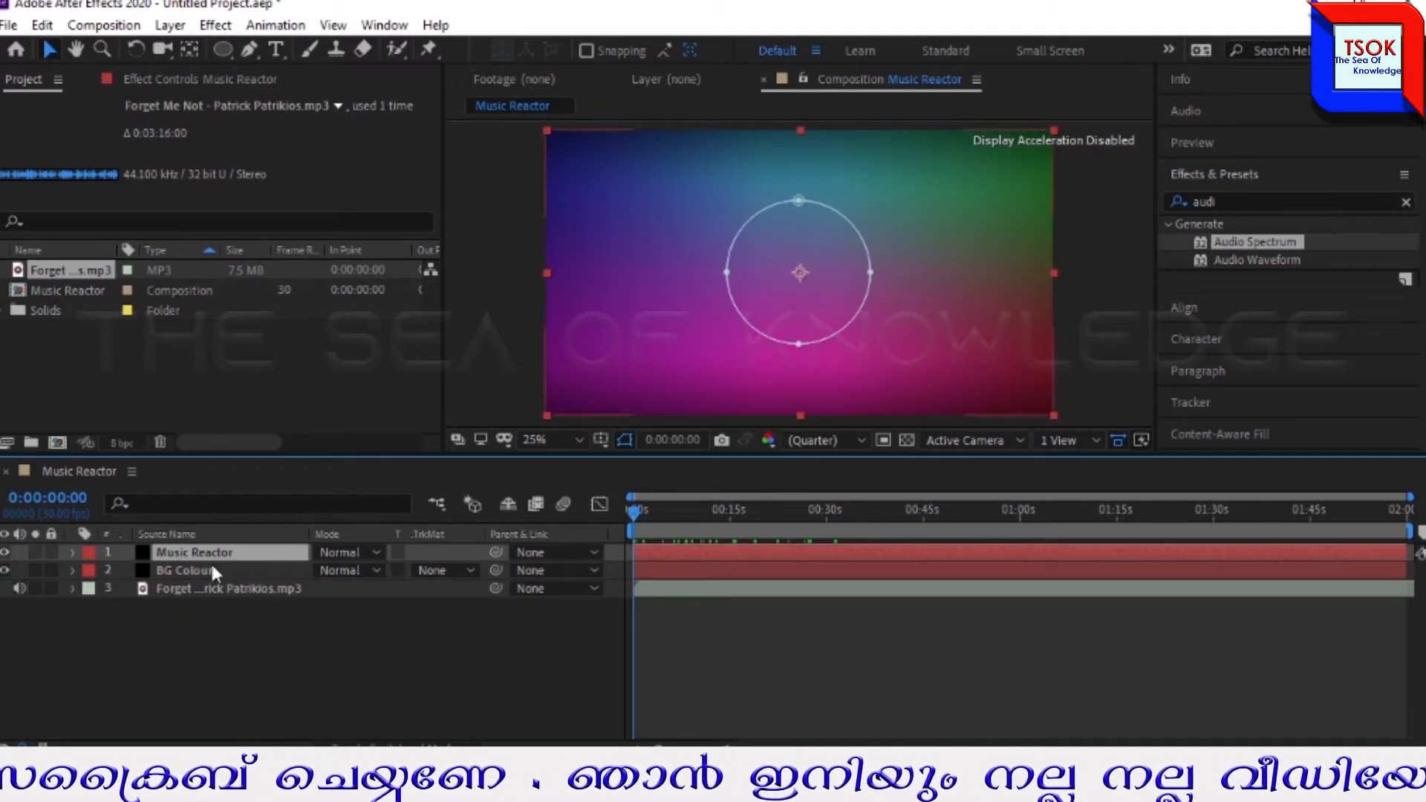
left_click(159, 77)
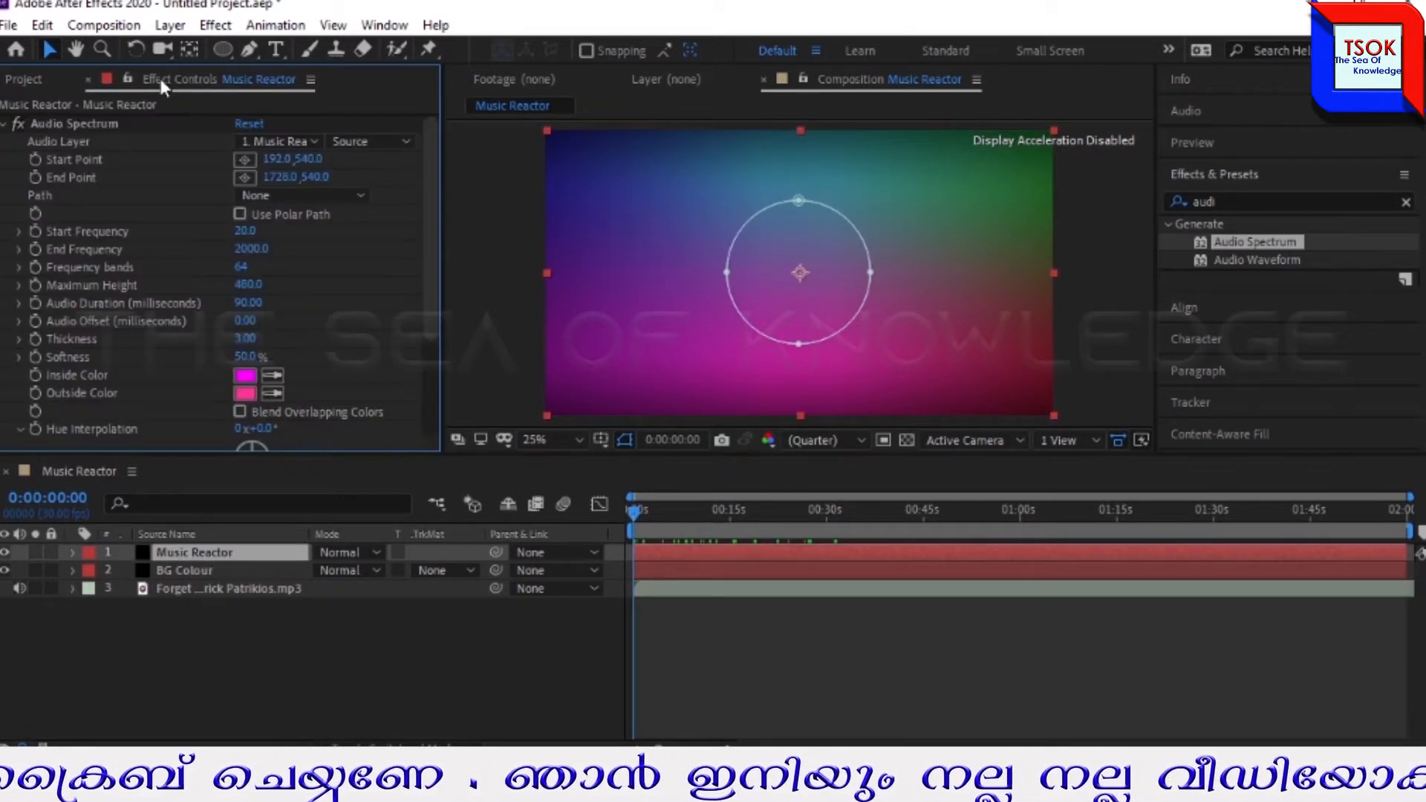
left_click(306, 142)
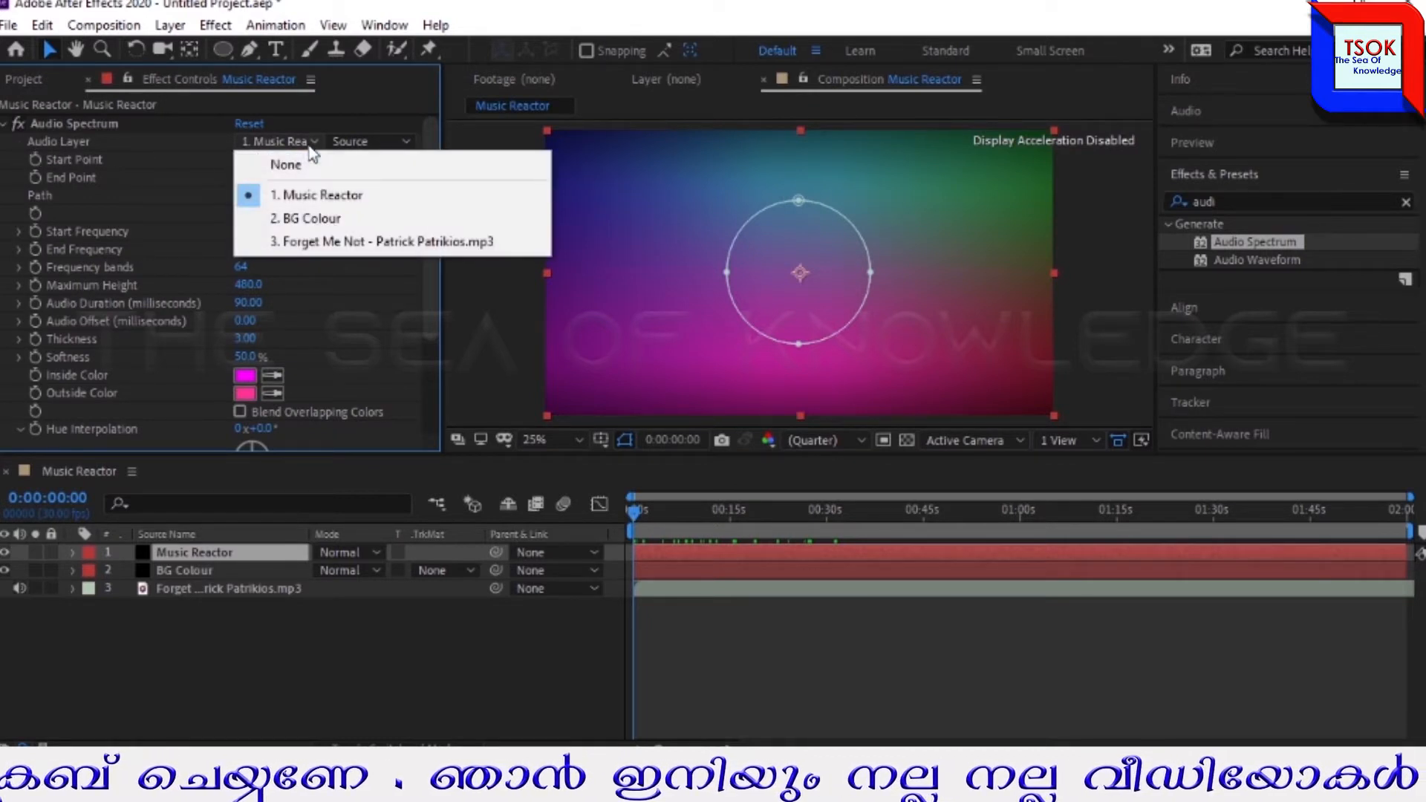
left_click(300, 242)
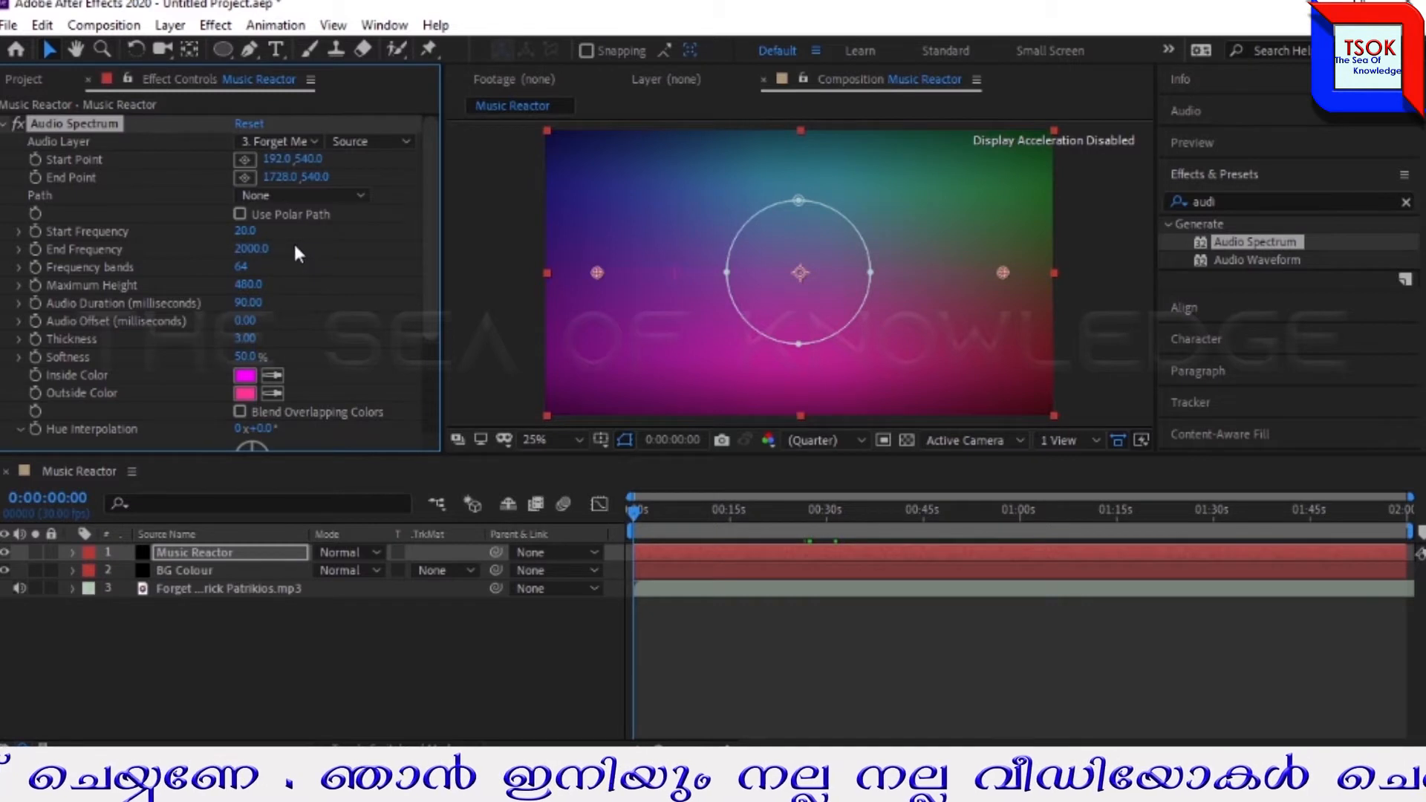
left_click_drag(632, 517, 668, 515)
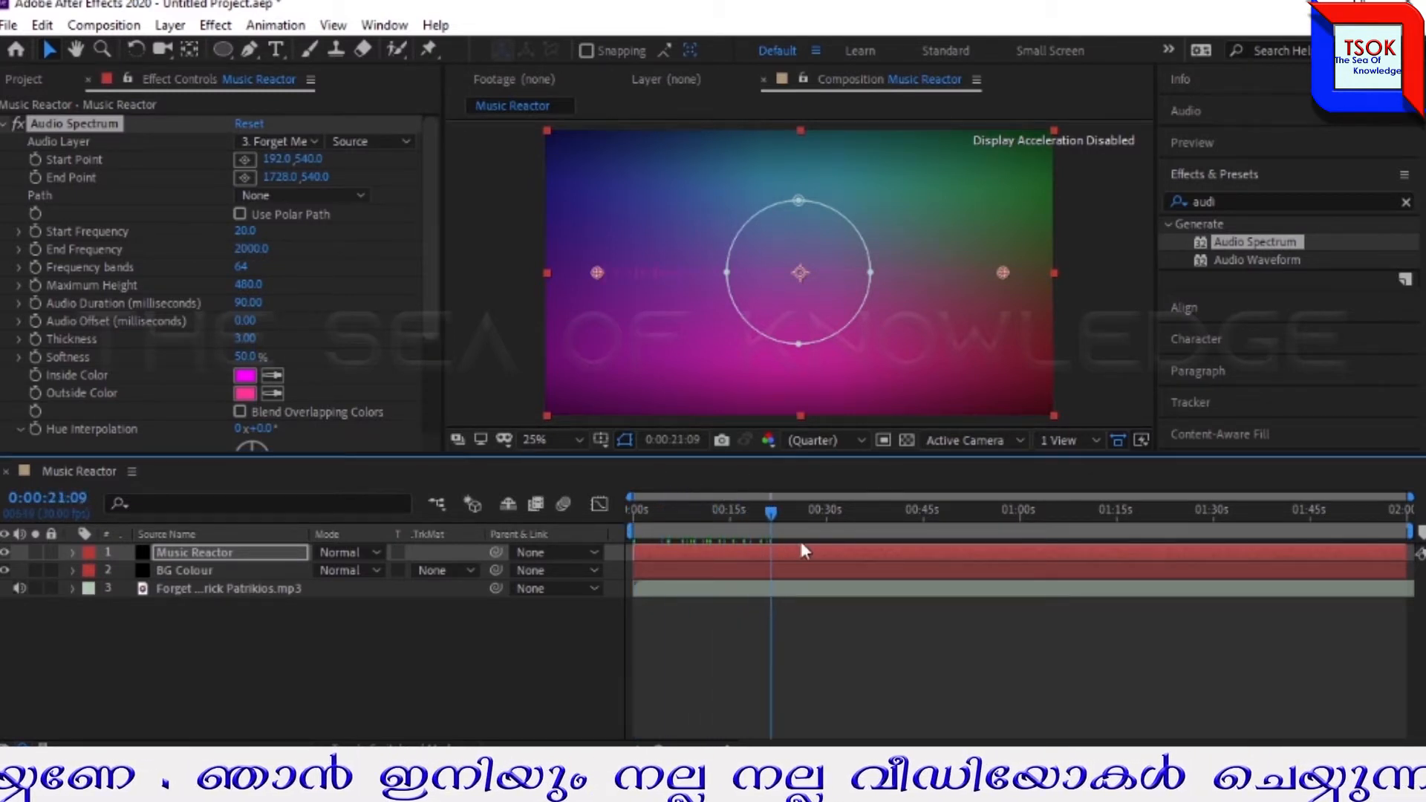
left_click_drag(821, 548, 651, 545)
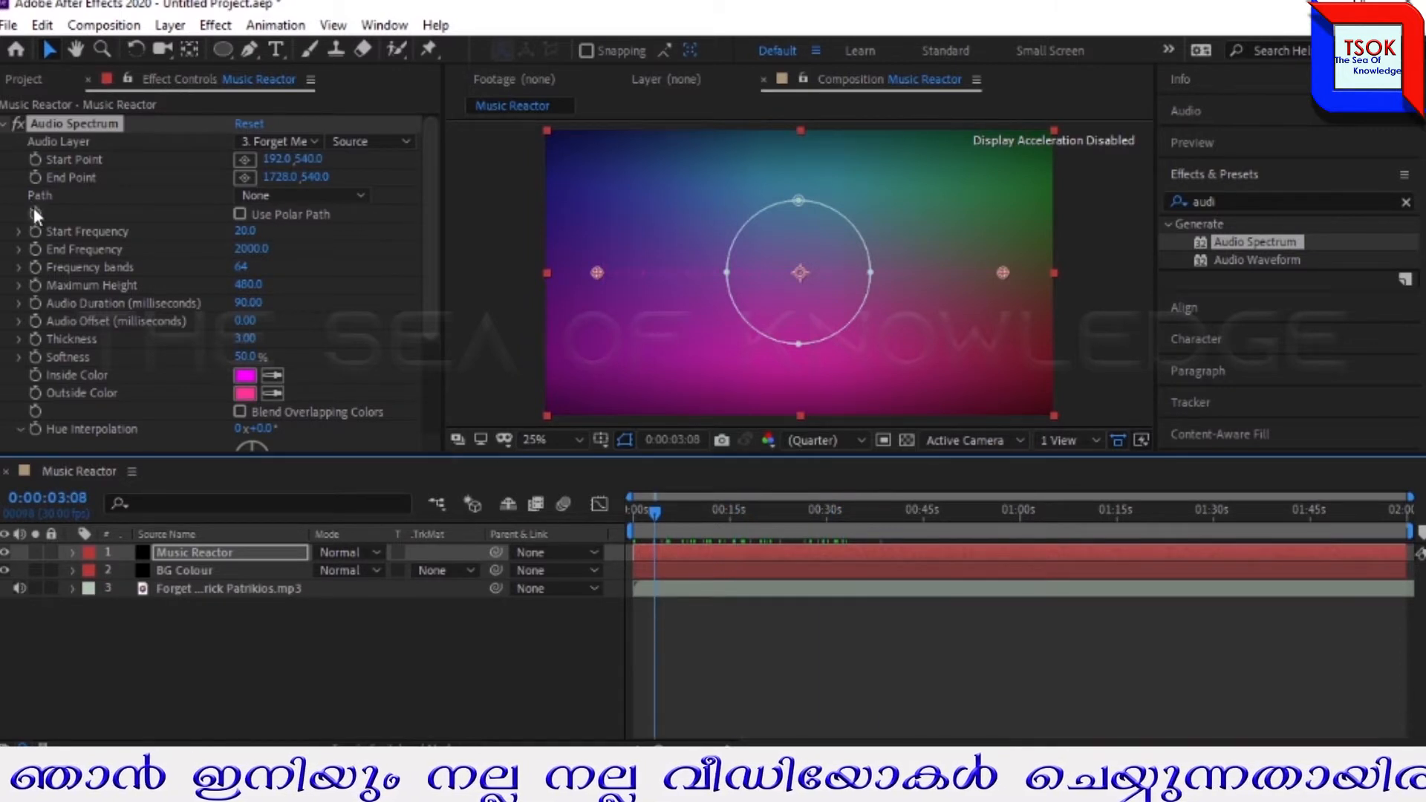
left_click(314, 197)
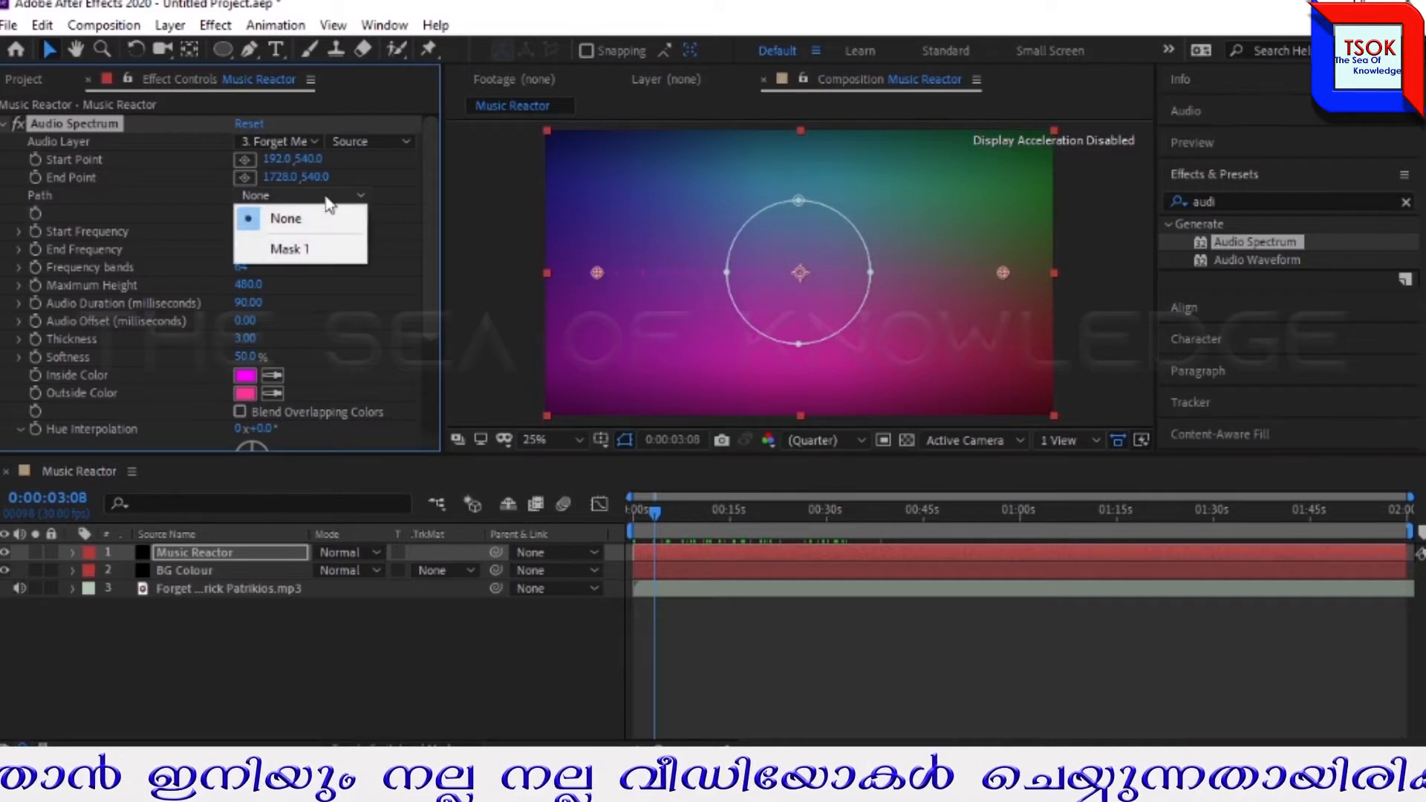
left_click(318, 250)
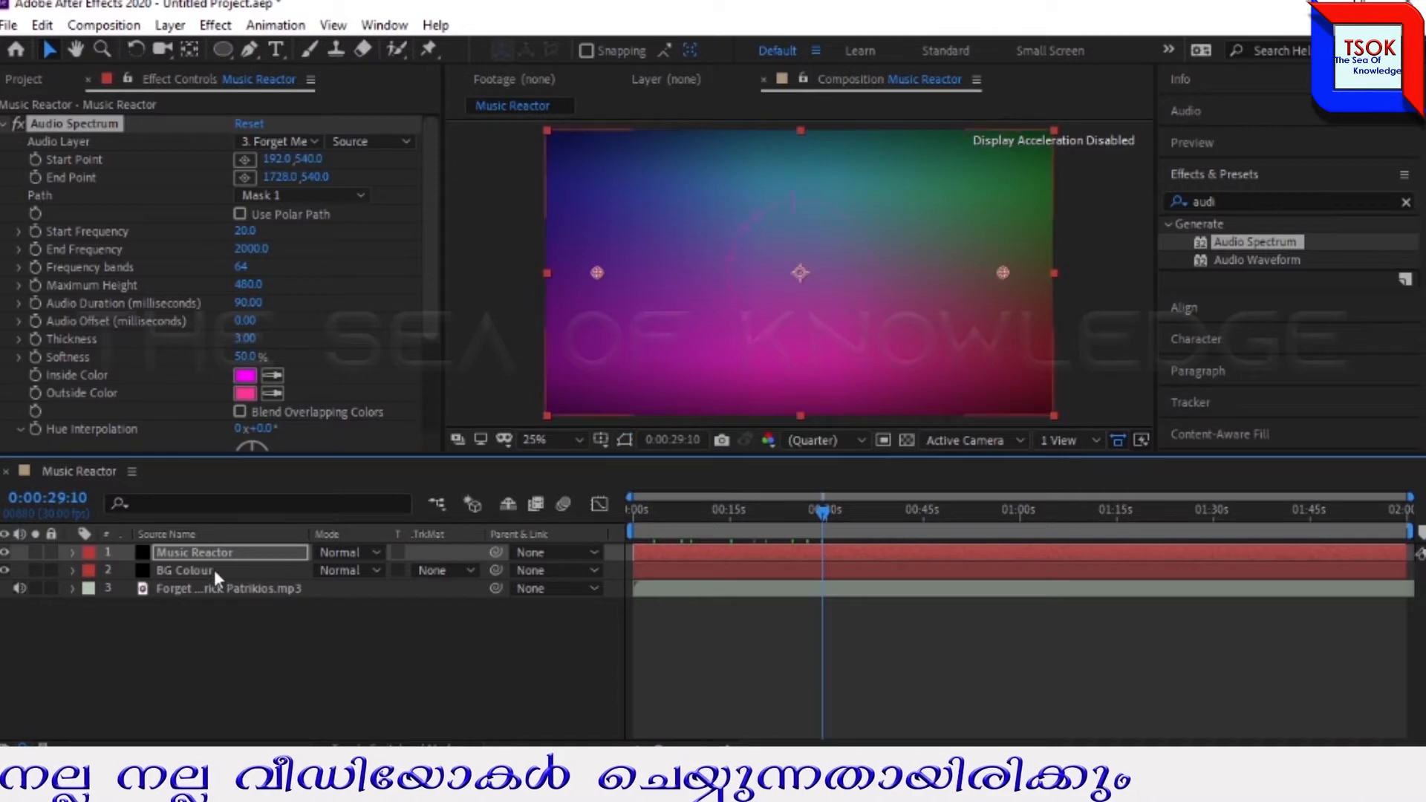
Step: Set the BG Colour layer's opacity to 35% and preview the spectrum at another time
left_click(214, 569)
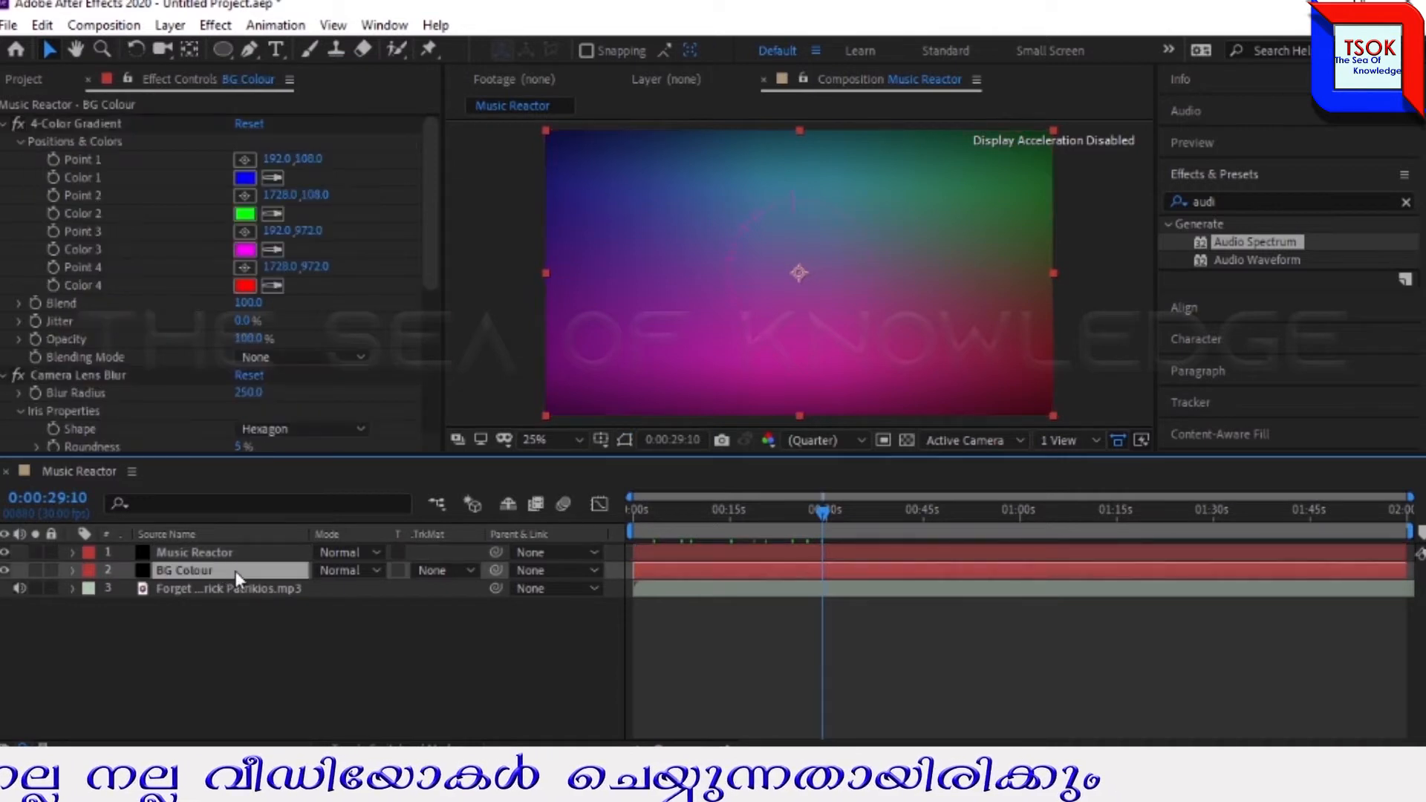
key("t")
left_click(330, 588)
type("3")
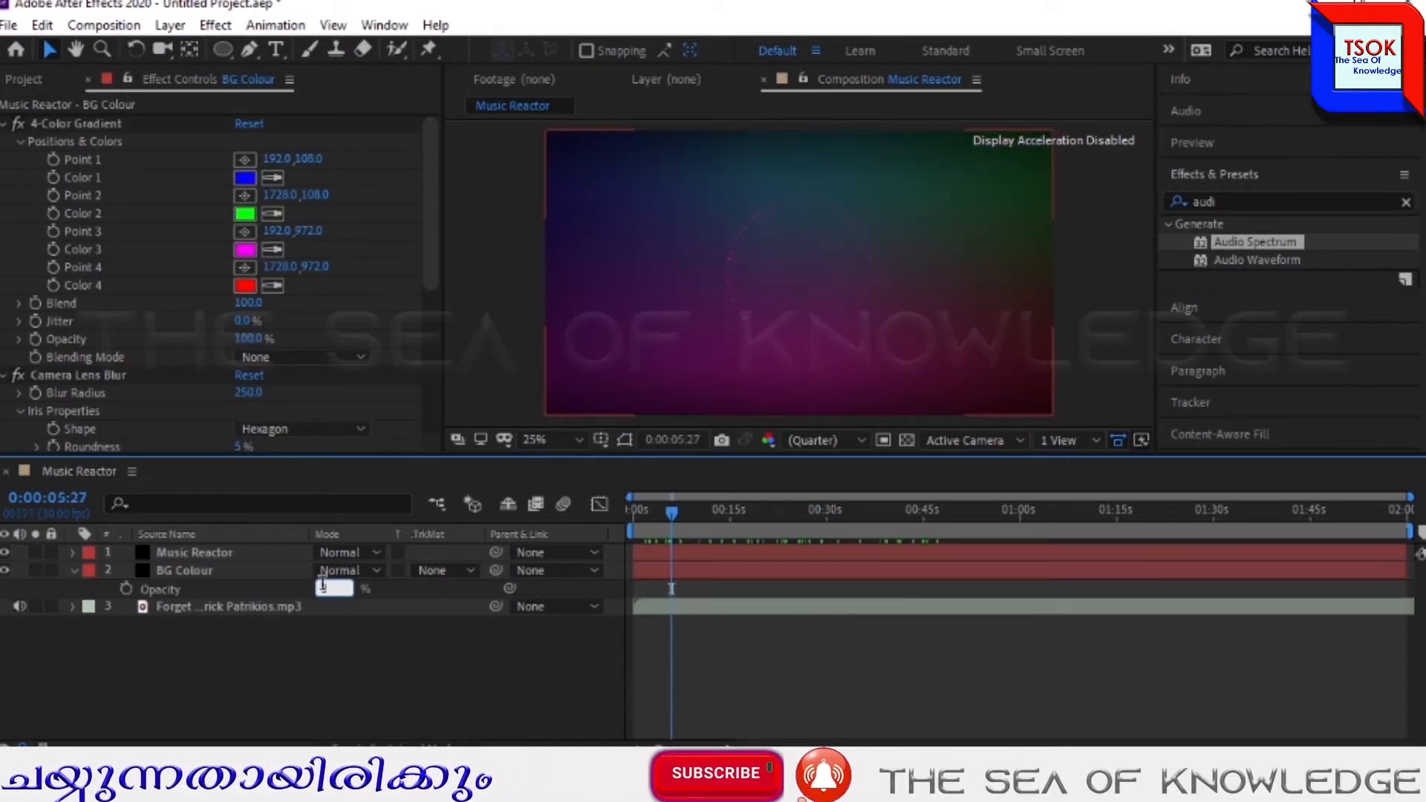
type("5")
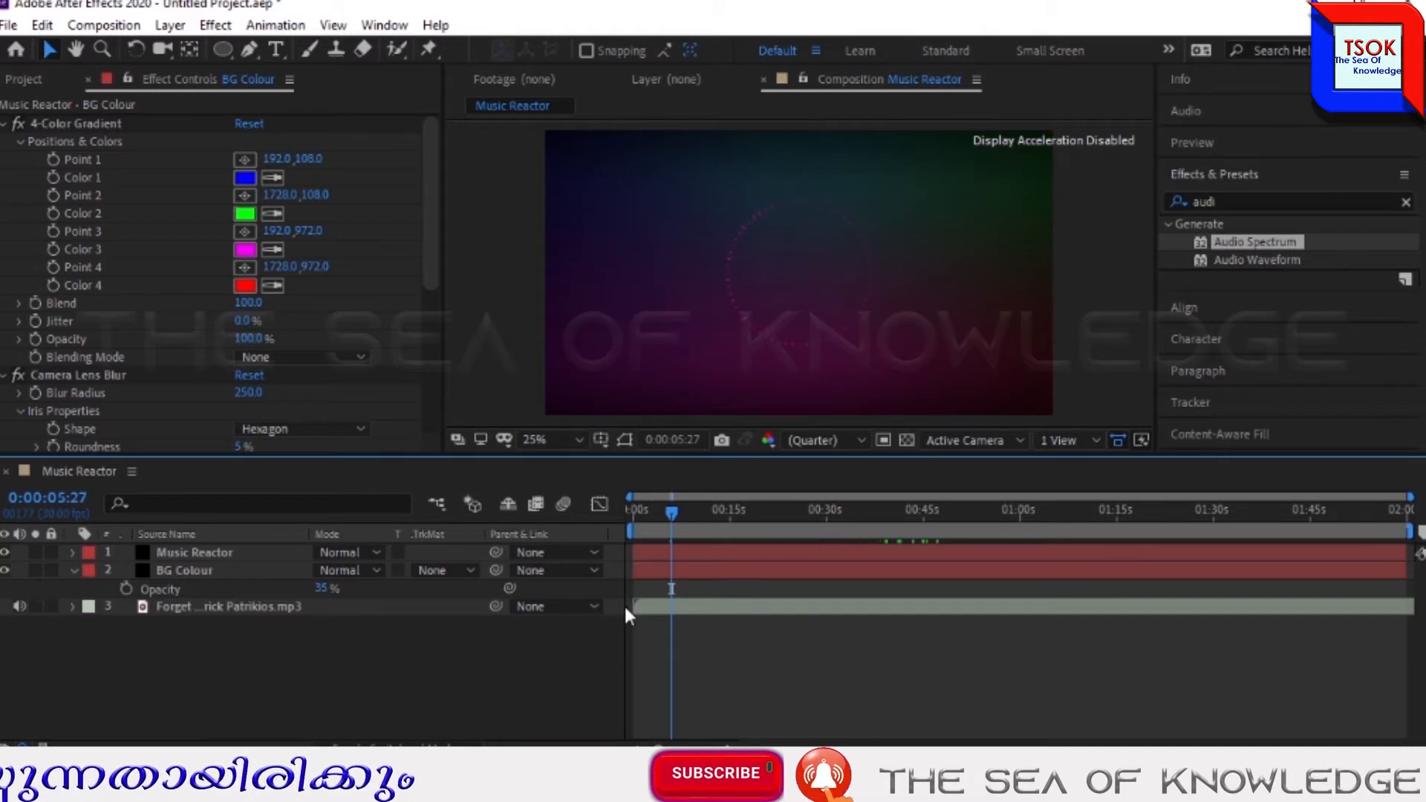
left_click(634, 511)
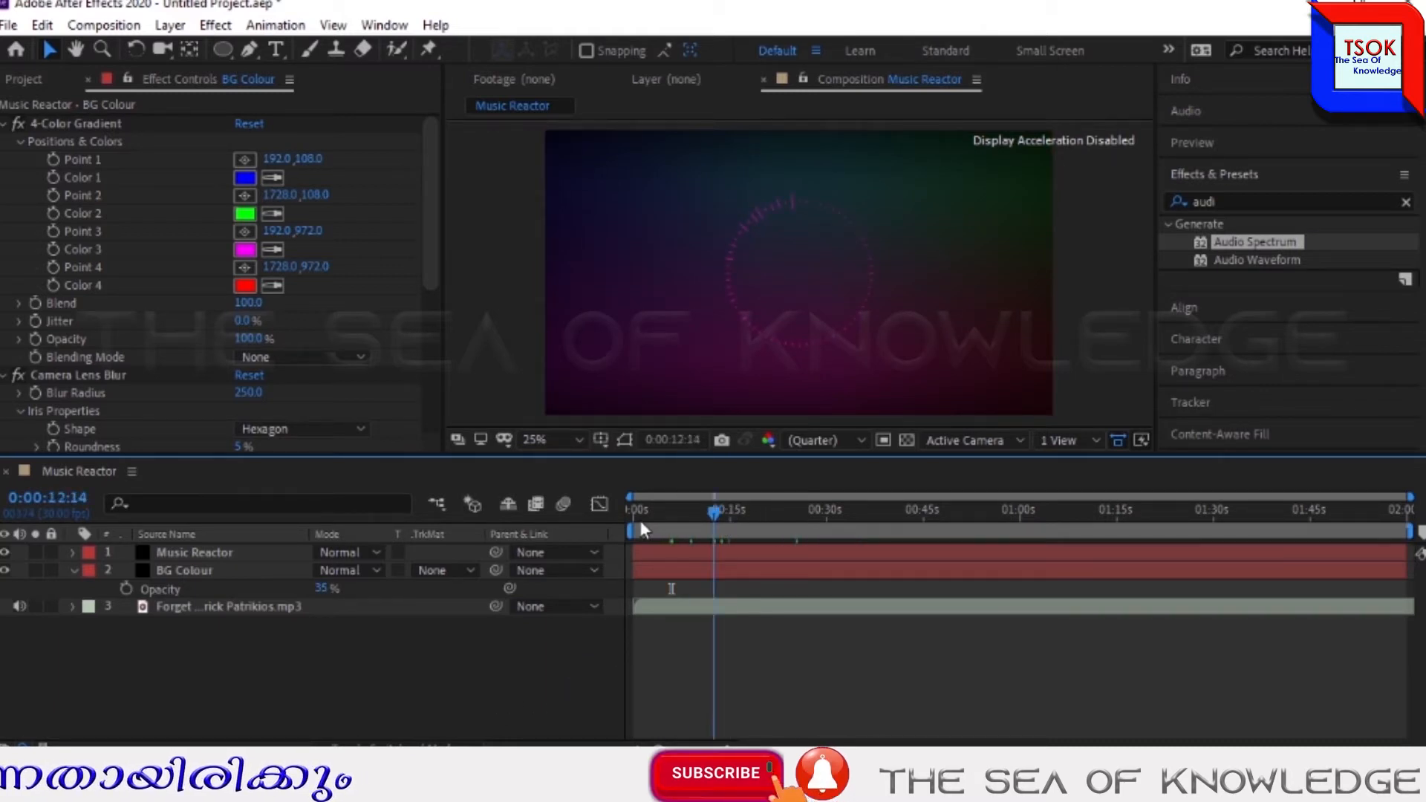
Step: Set the End Frequency of the Music Reactor layer's Audio Spectrum to 300
left_click(216, 552)
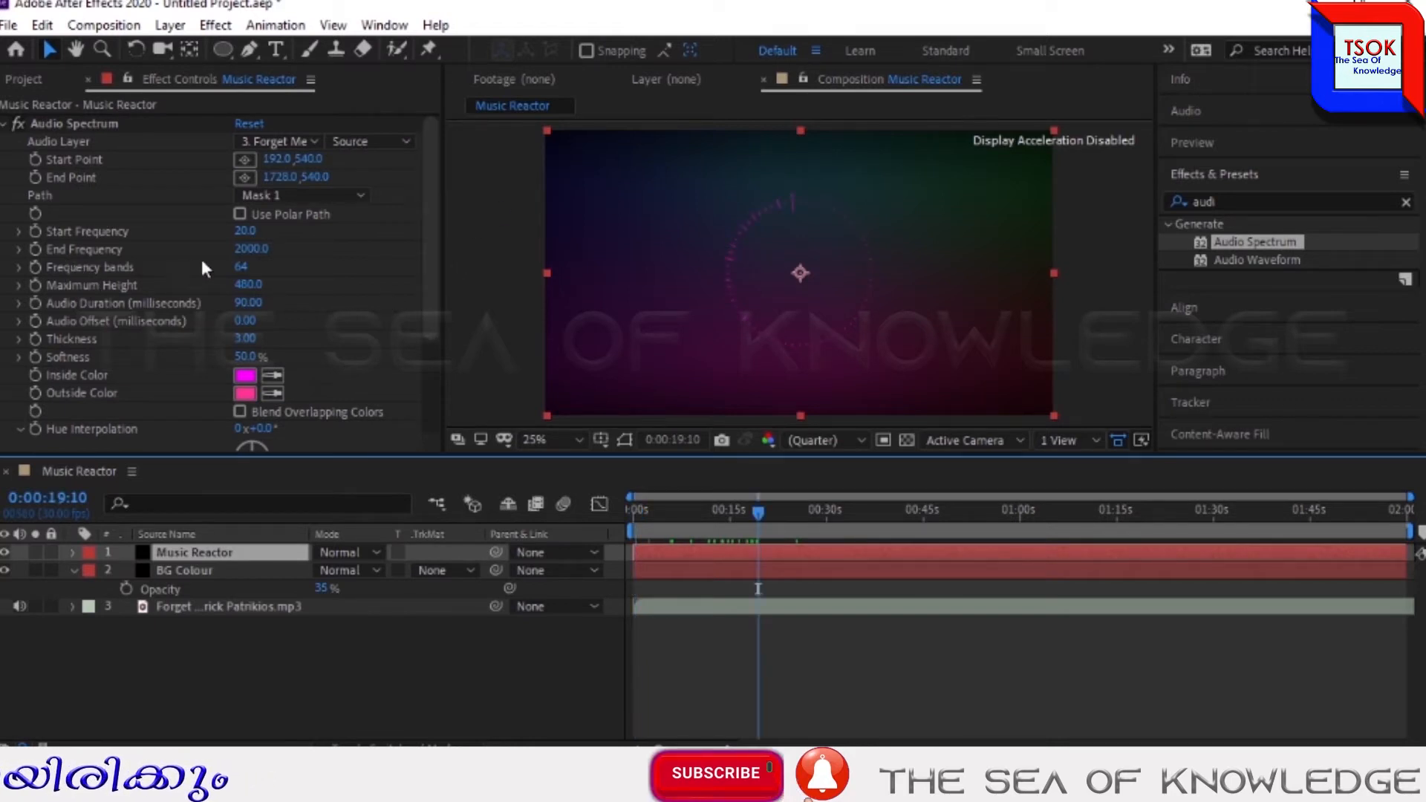
left_click(251, 249)
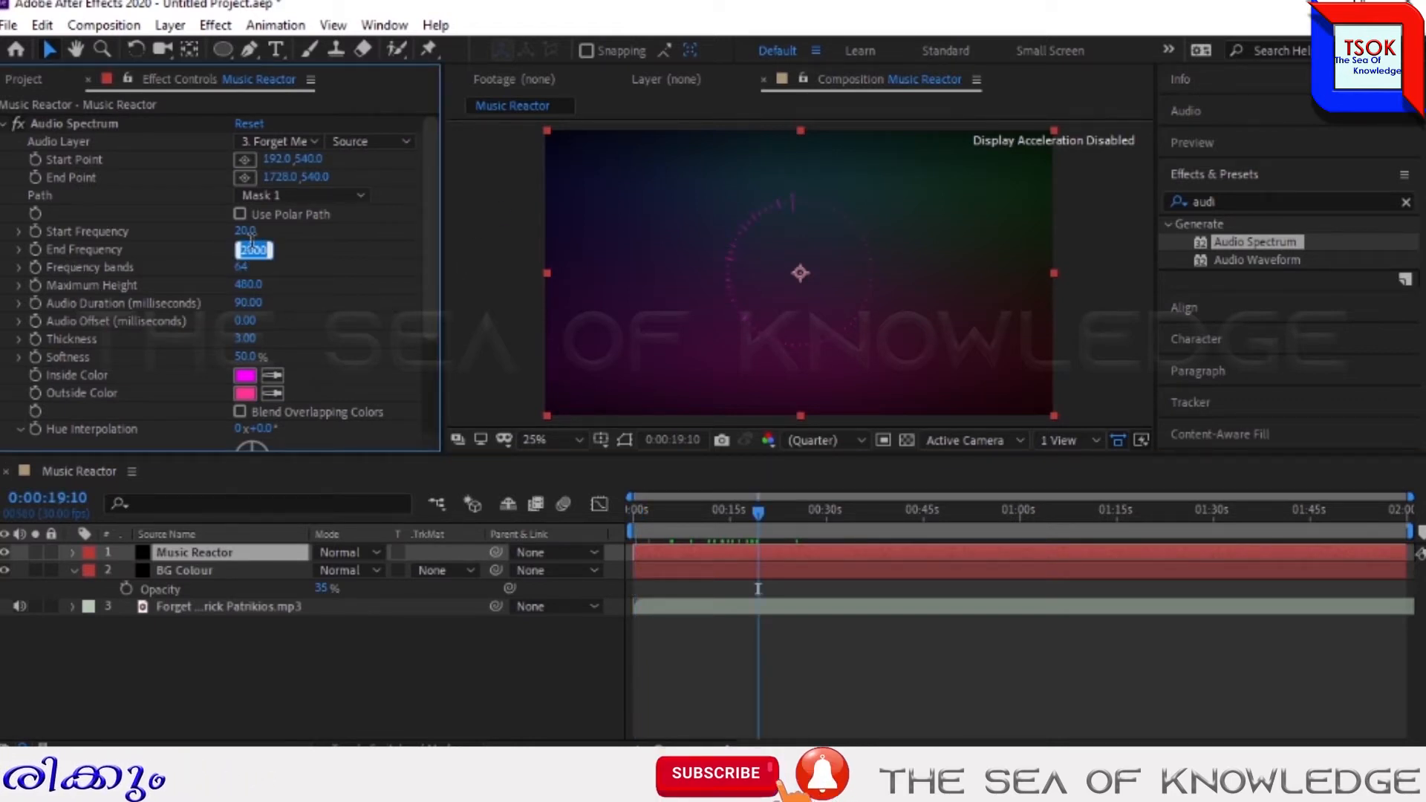
type("300")
left_click(363, 317)
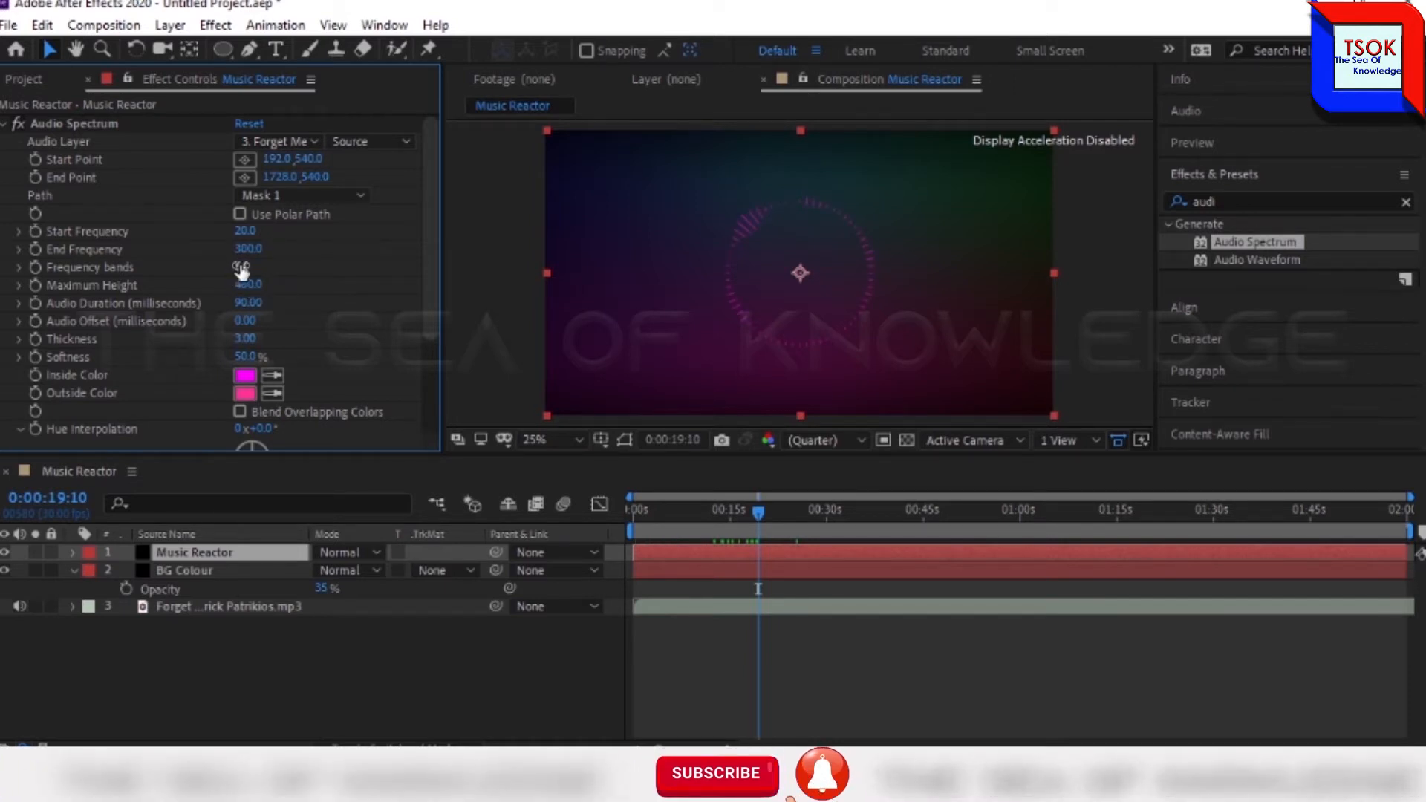
Step: Set the Audio Spectrum's Frequency bands to 150
left_click(241, 267)
type("15")
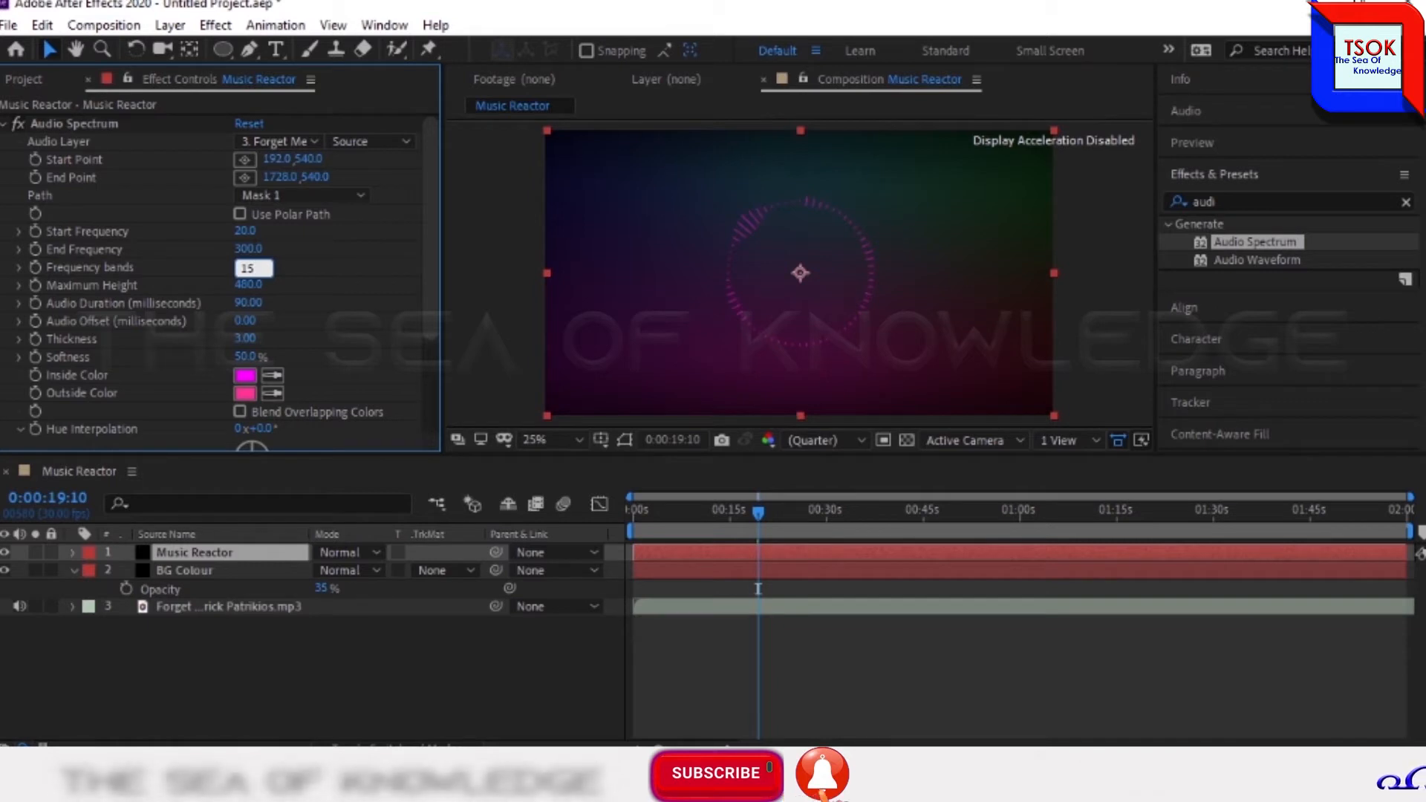
type("0")
key("Return")
Step: Set the Audio Spectrum's Maximum Height to 750
left_click(247, 285)
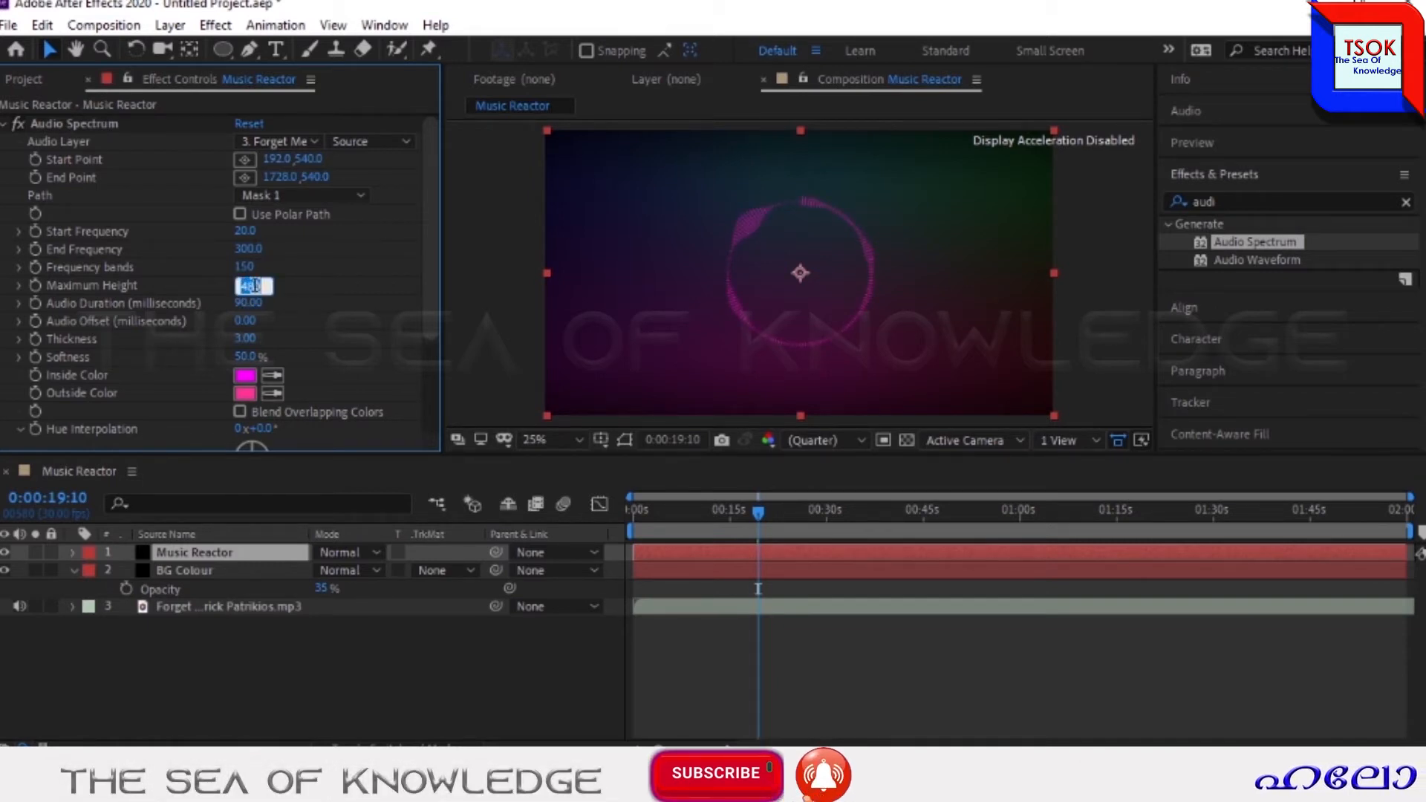
type("750")
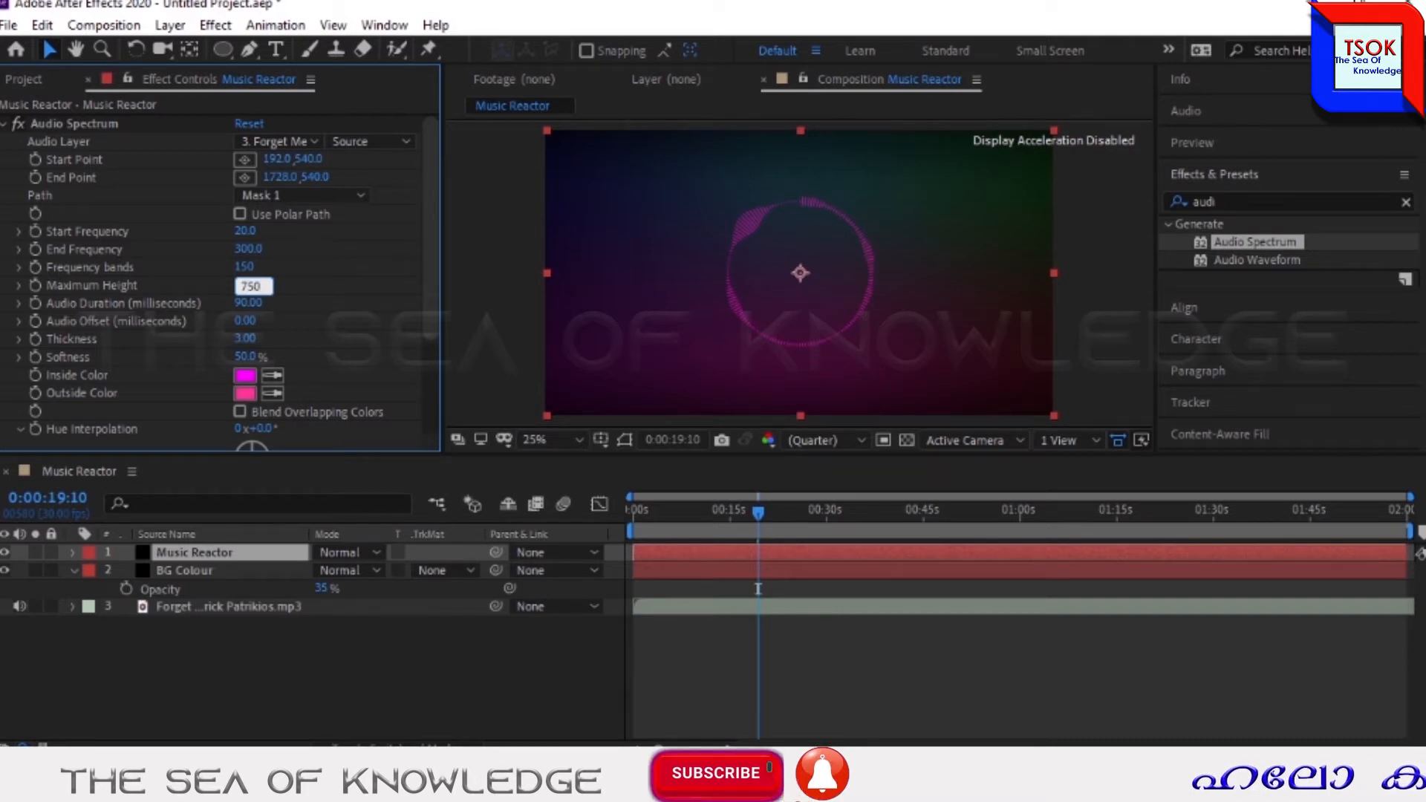
left_click(418, 287)
Step: Set the Audio Spectrum's Thickness to 10 and Softness to 0%
left_click(245, 338)
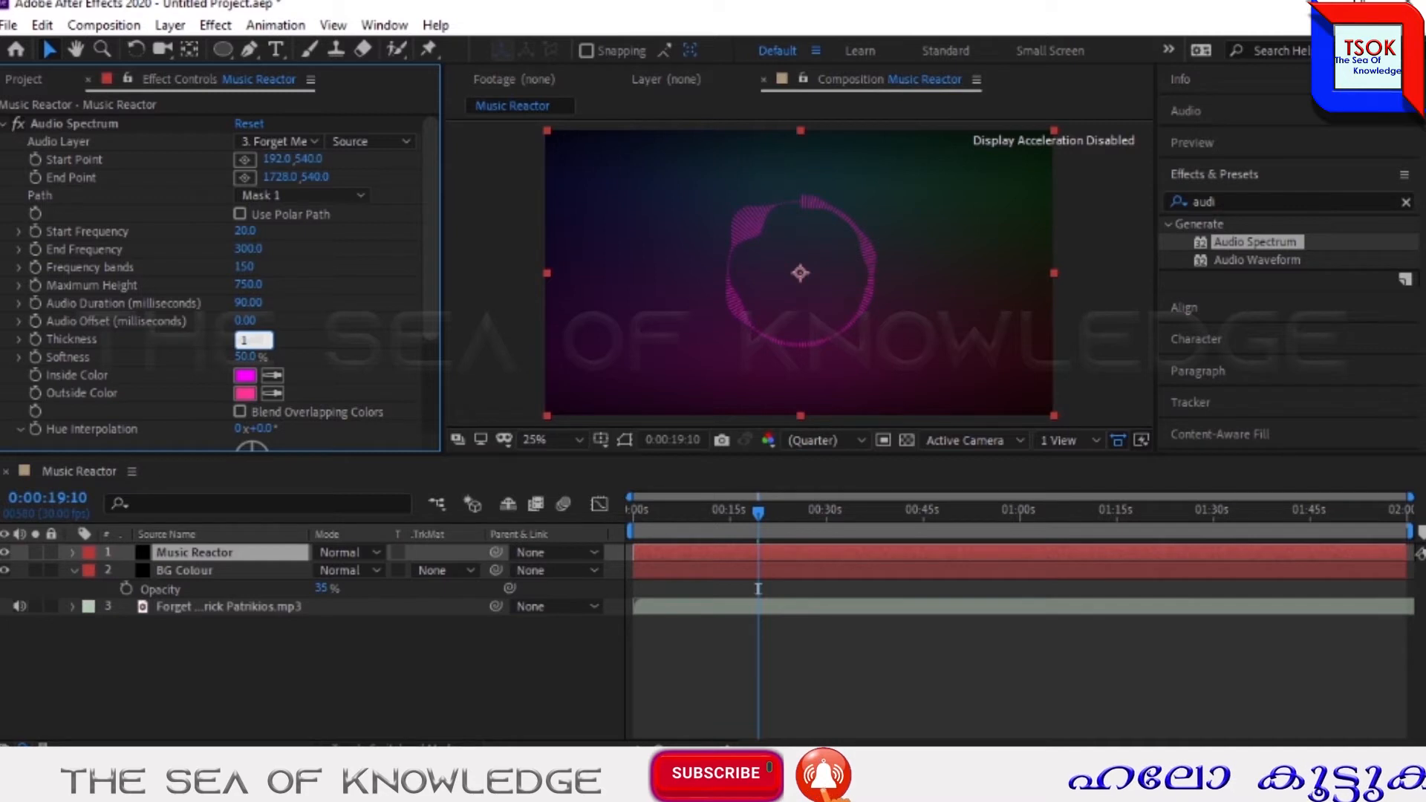
type("10")
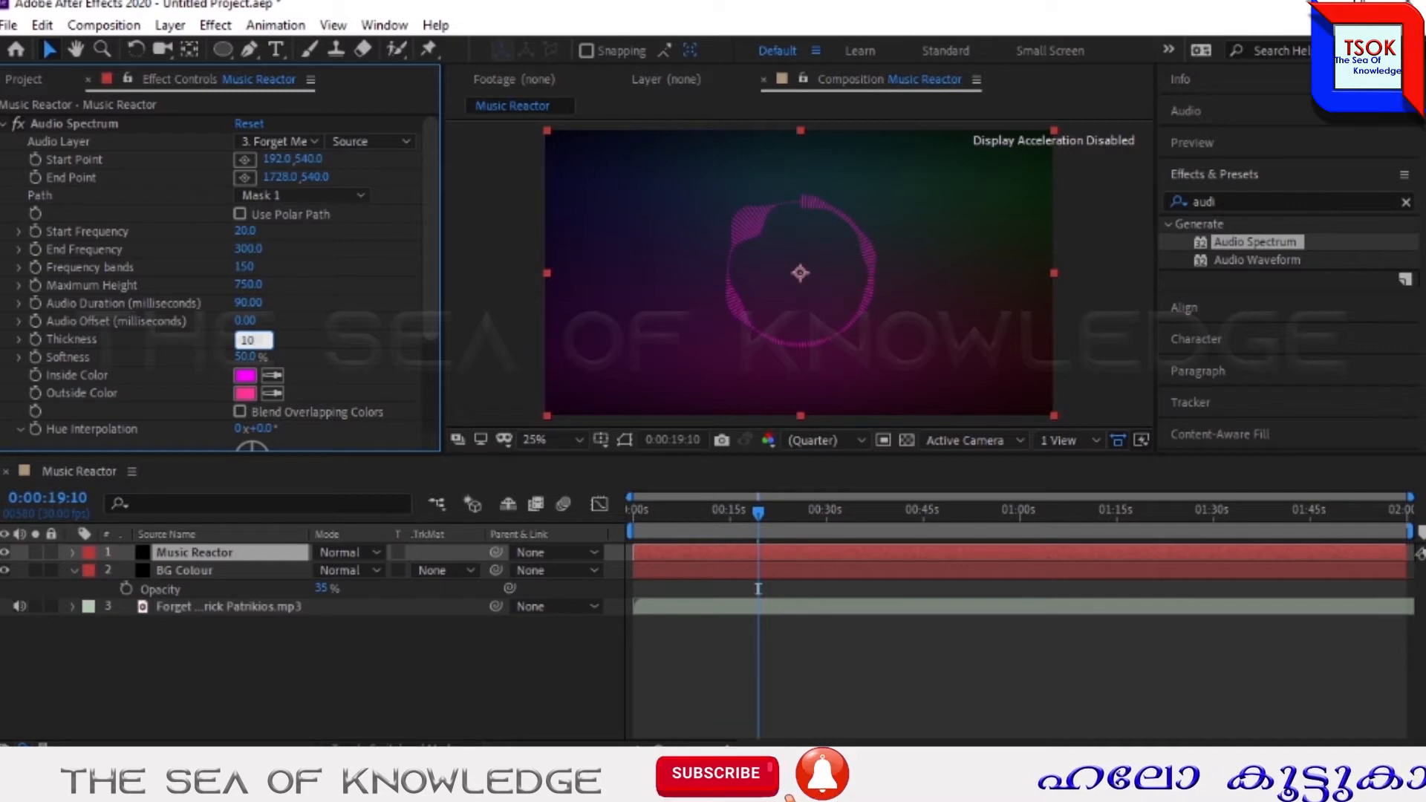
left_click(385, 348)
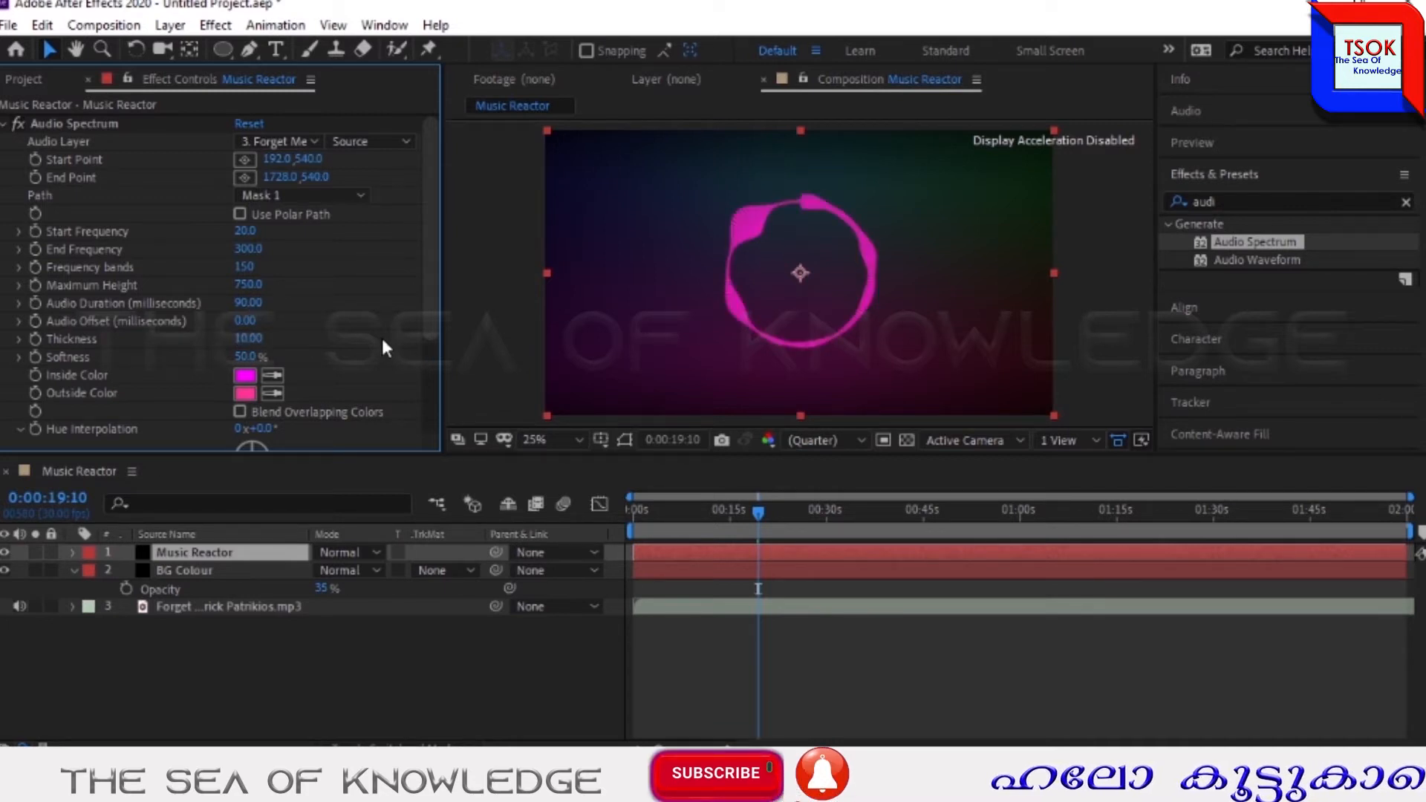
left_click(243, 358)
type("0")
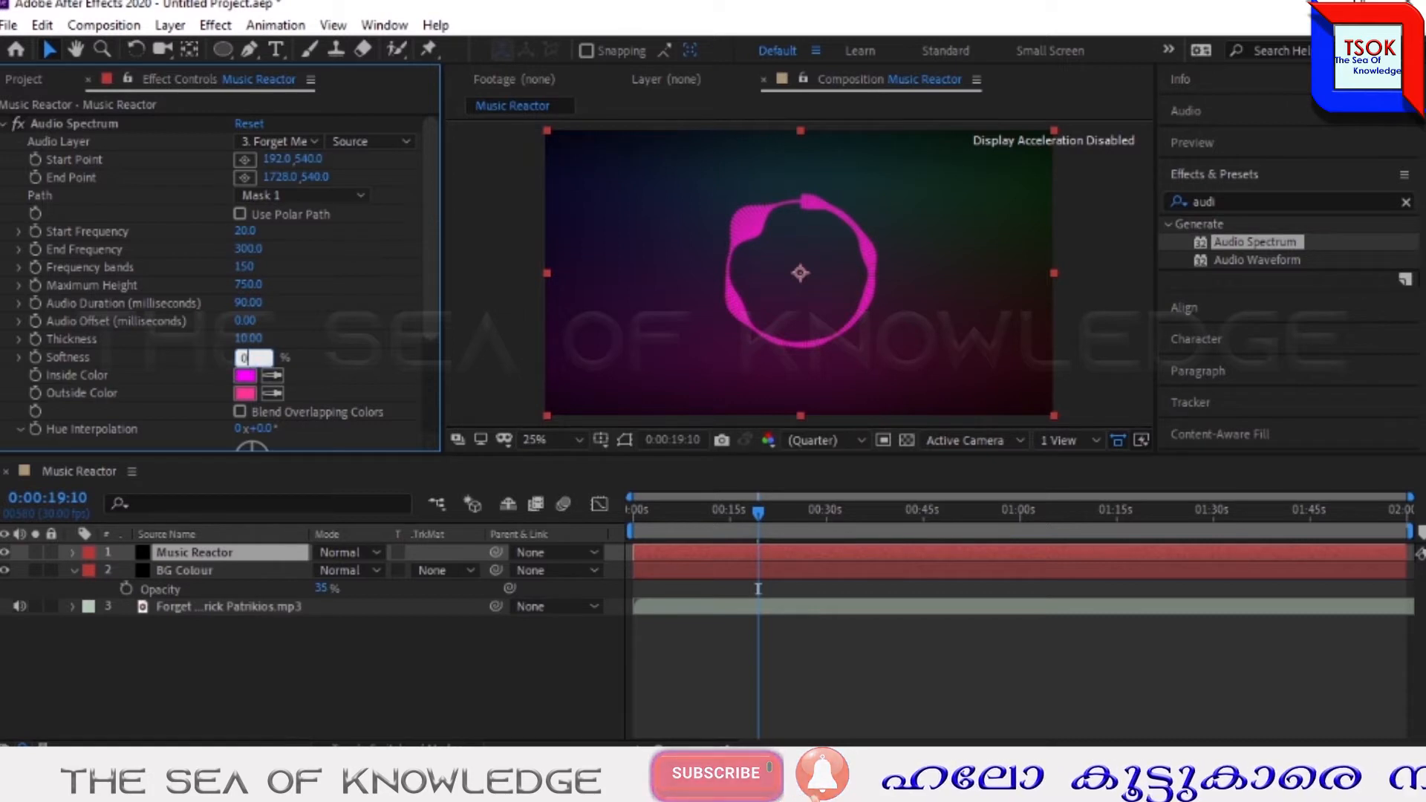
left_click(327, 357)
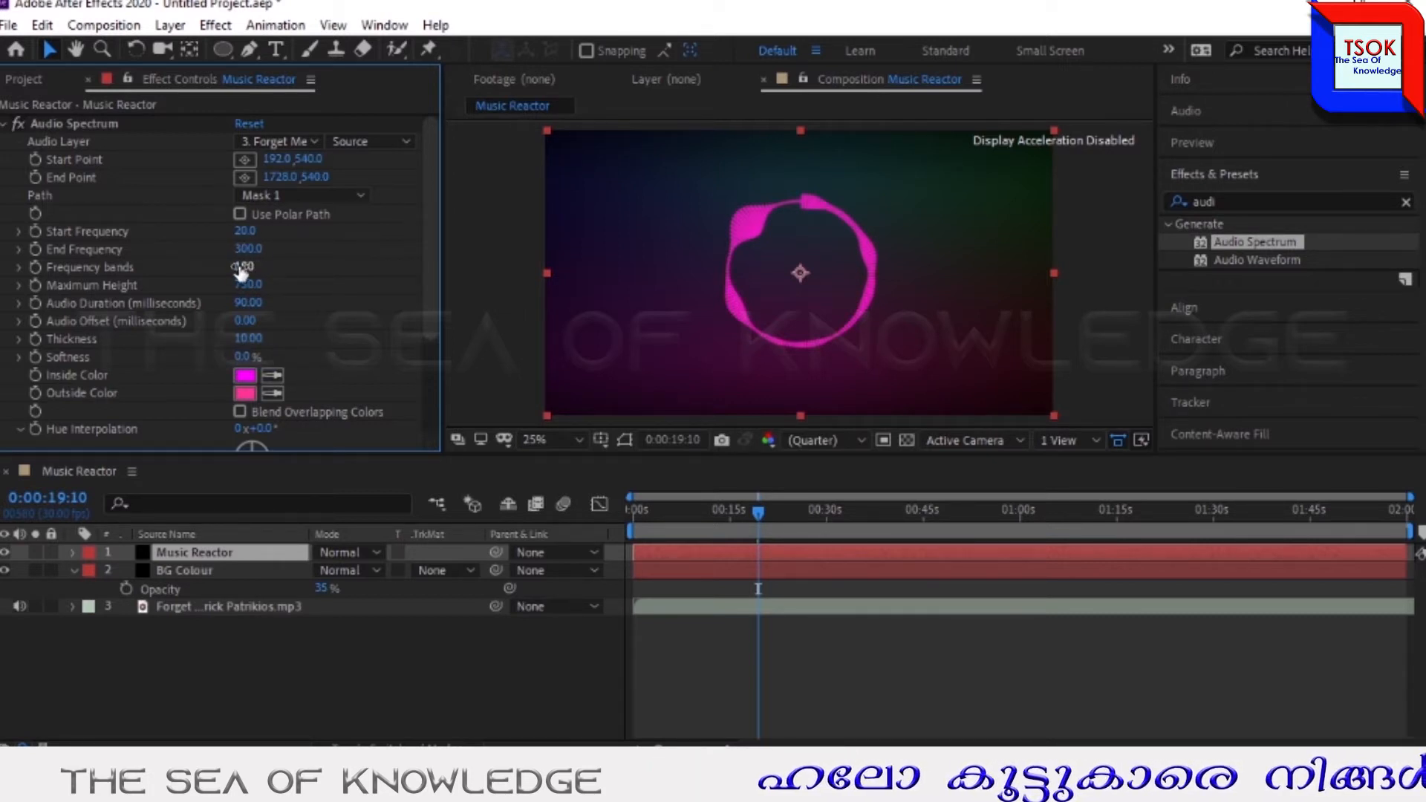
Step: Set the Audio Spectrum's Frequency bands to 100
left_click(241, 267)
type("1")
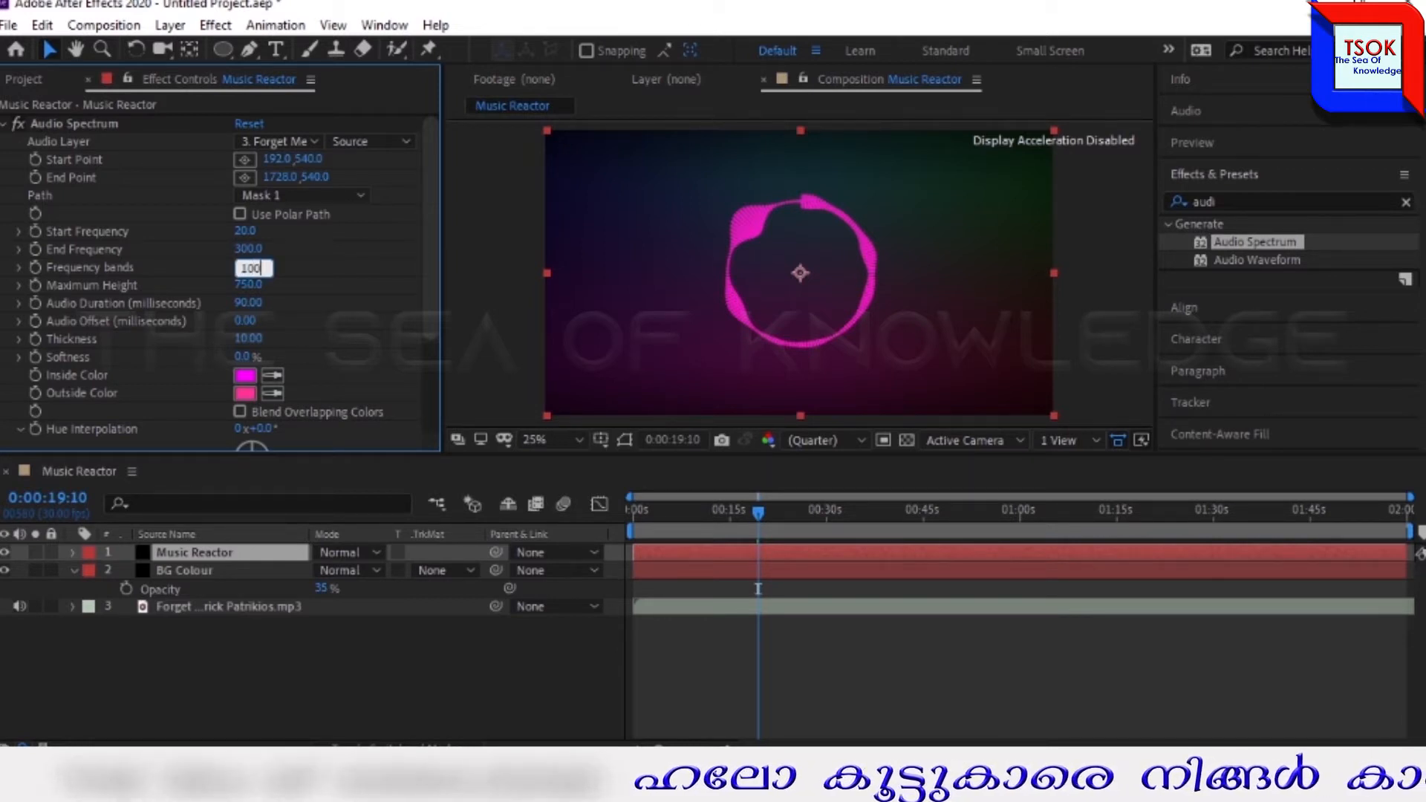
type("00")
key("Return")
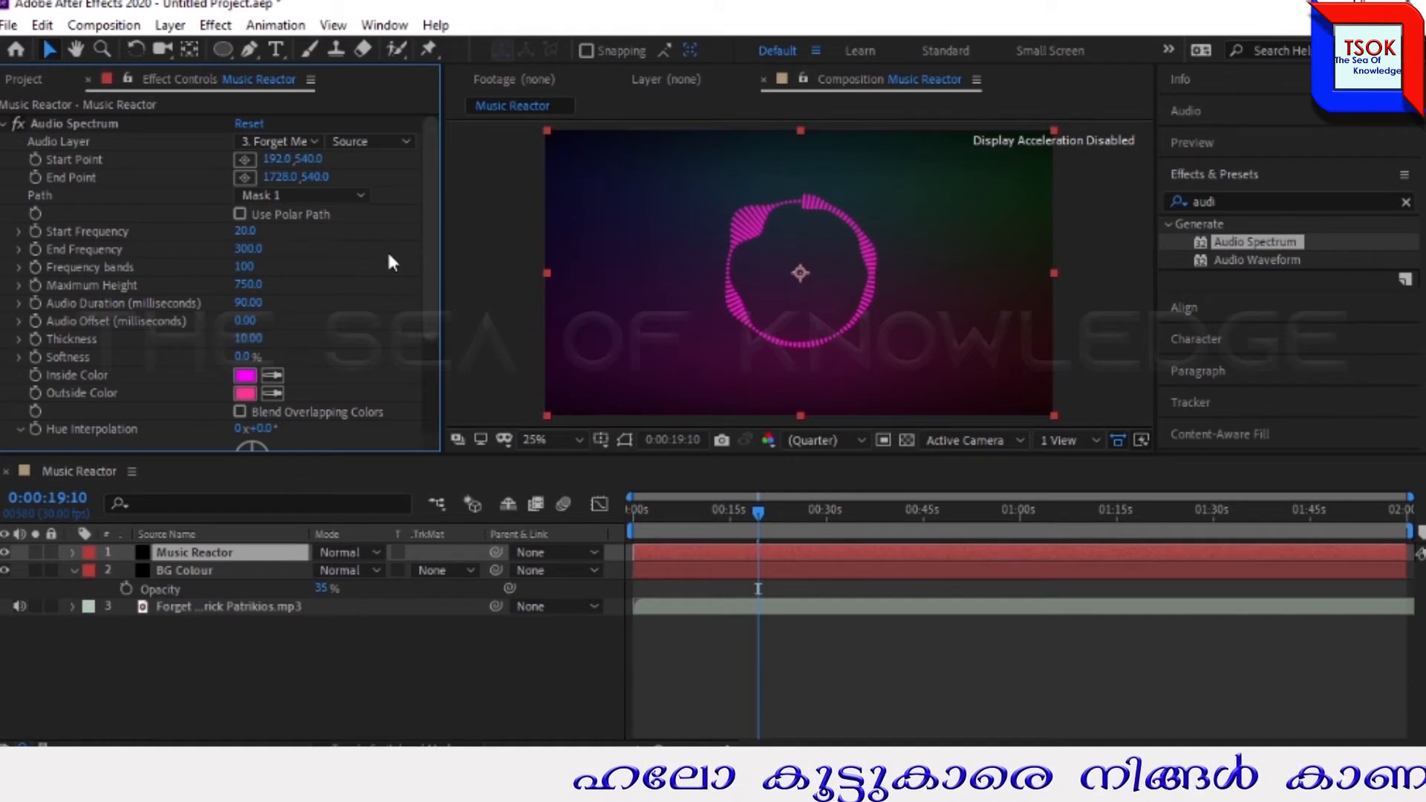
Step: Preview the composition with audio from its start, stop playback, and return the current time to the beginning
left_click_drag(758, 511, 598, 520)
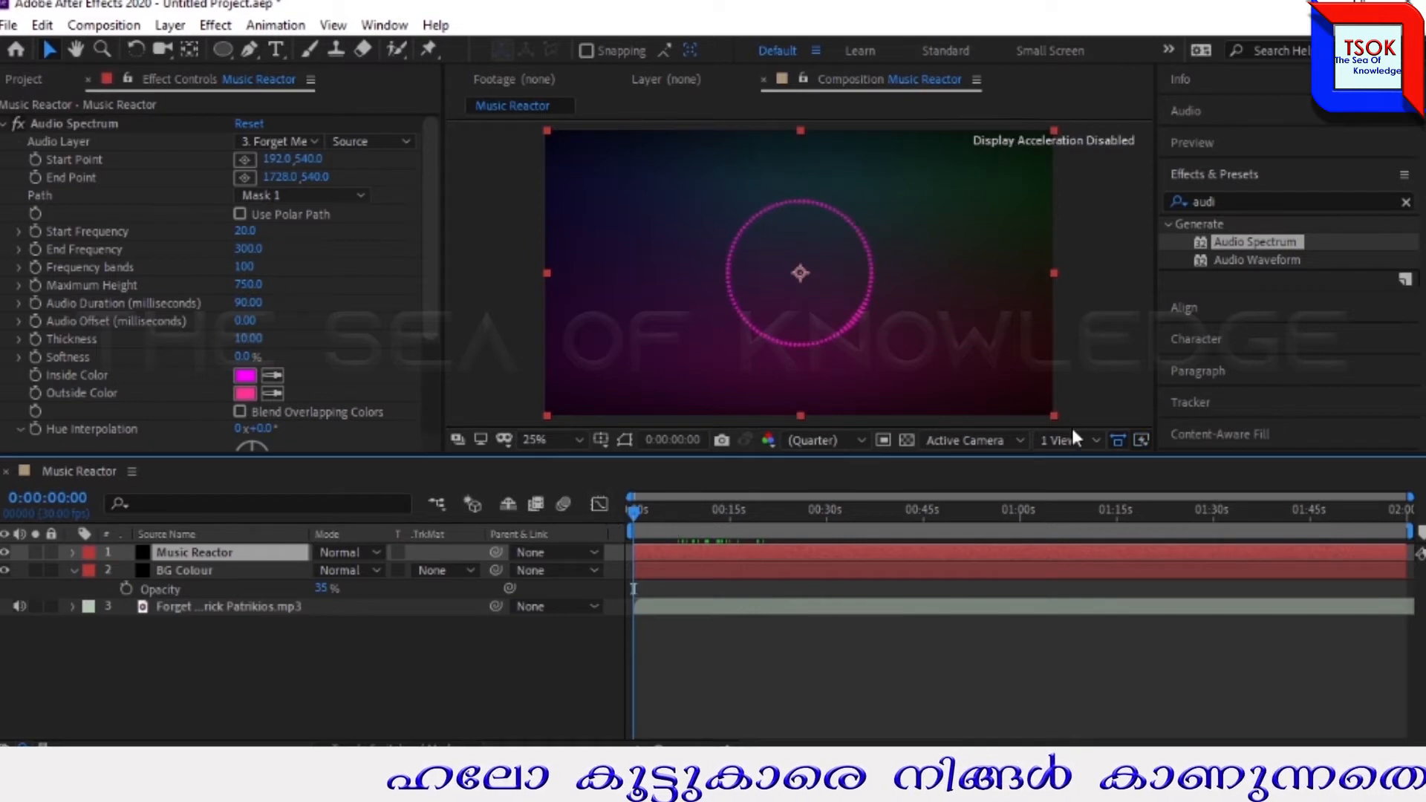
left_click(1222, 146)
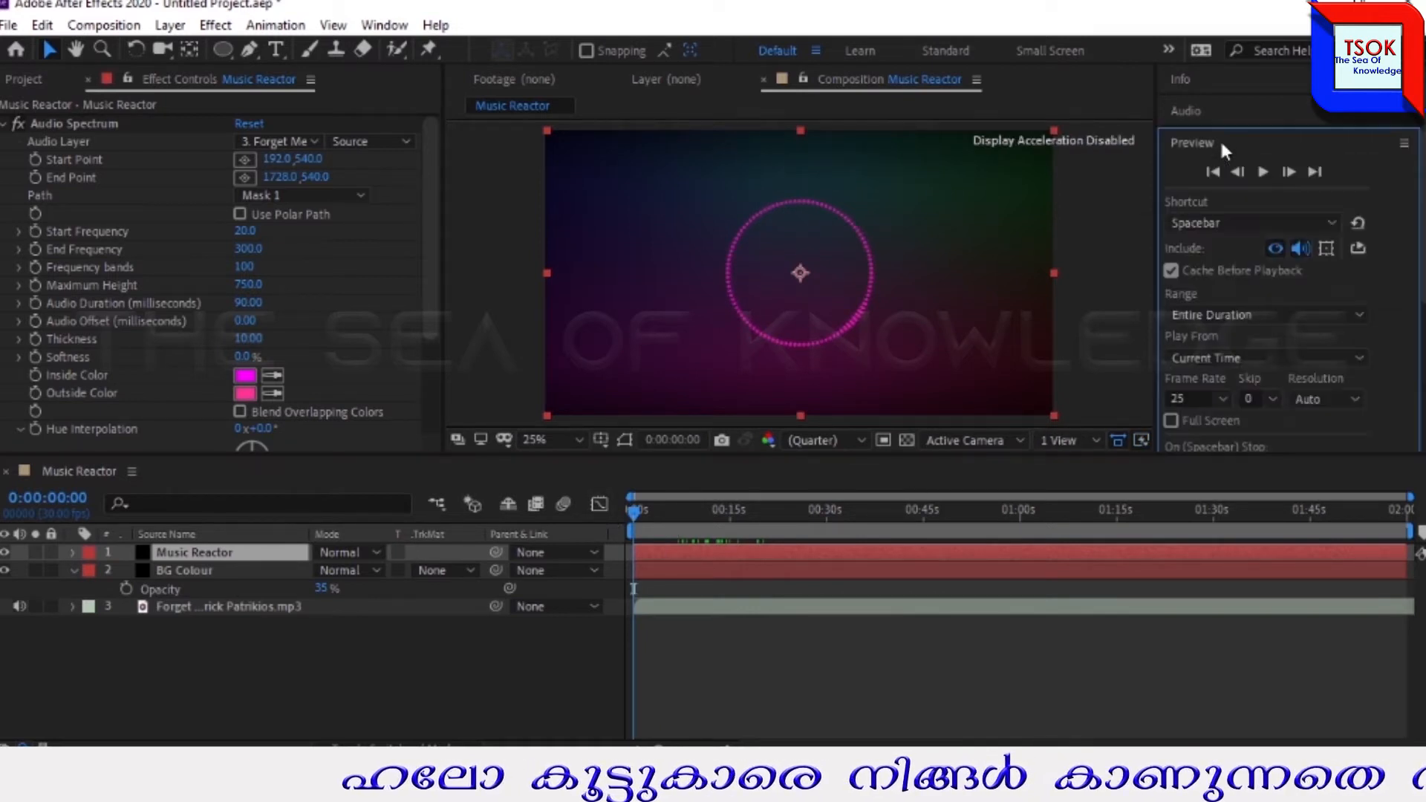
left_click(1260, 171)
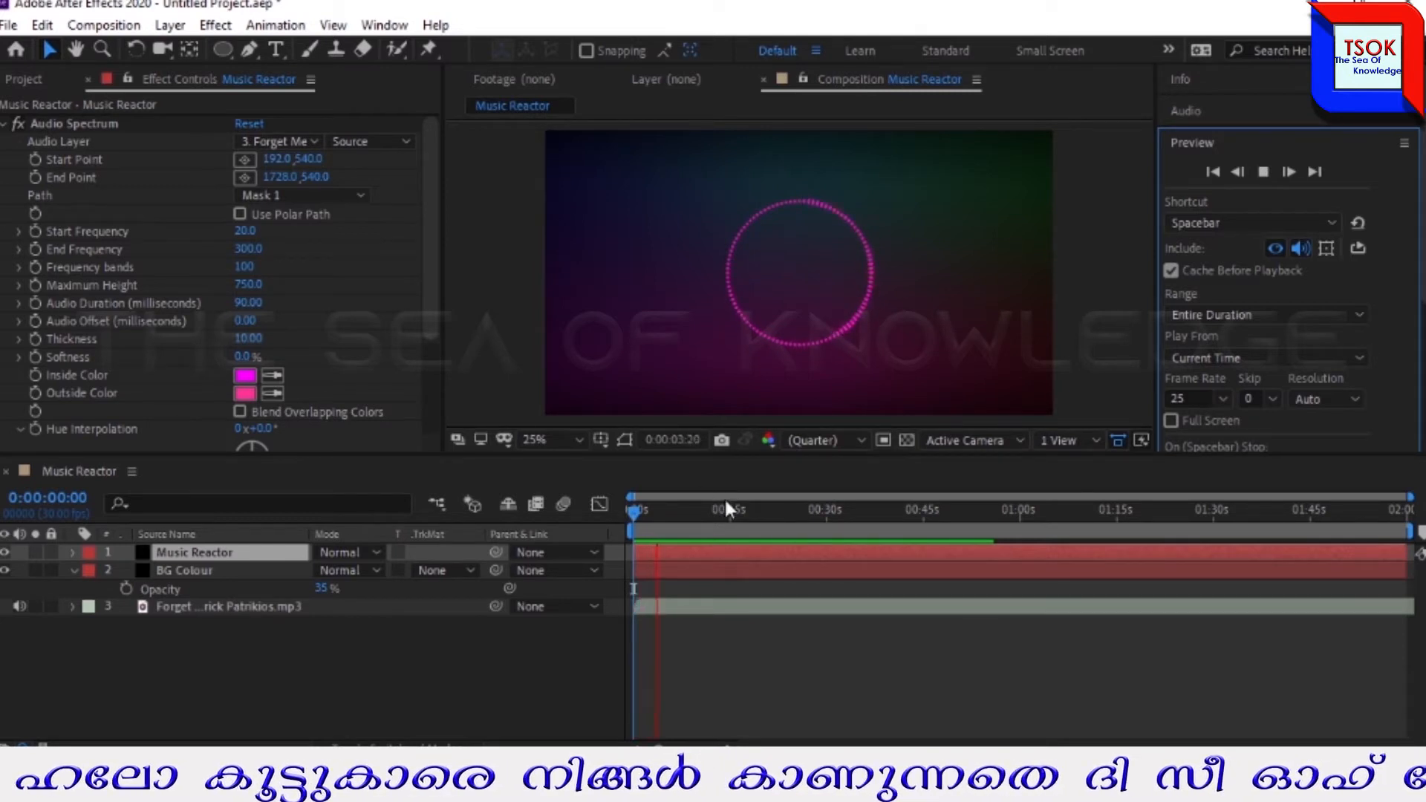
left_click(1263, 172)
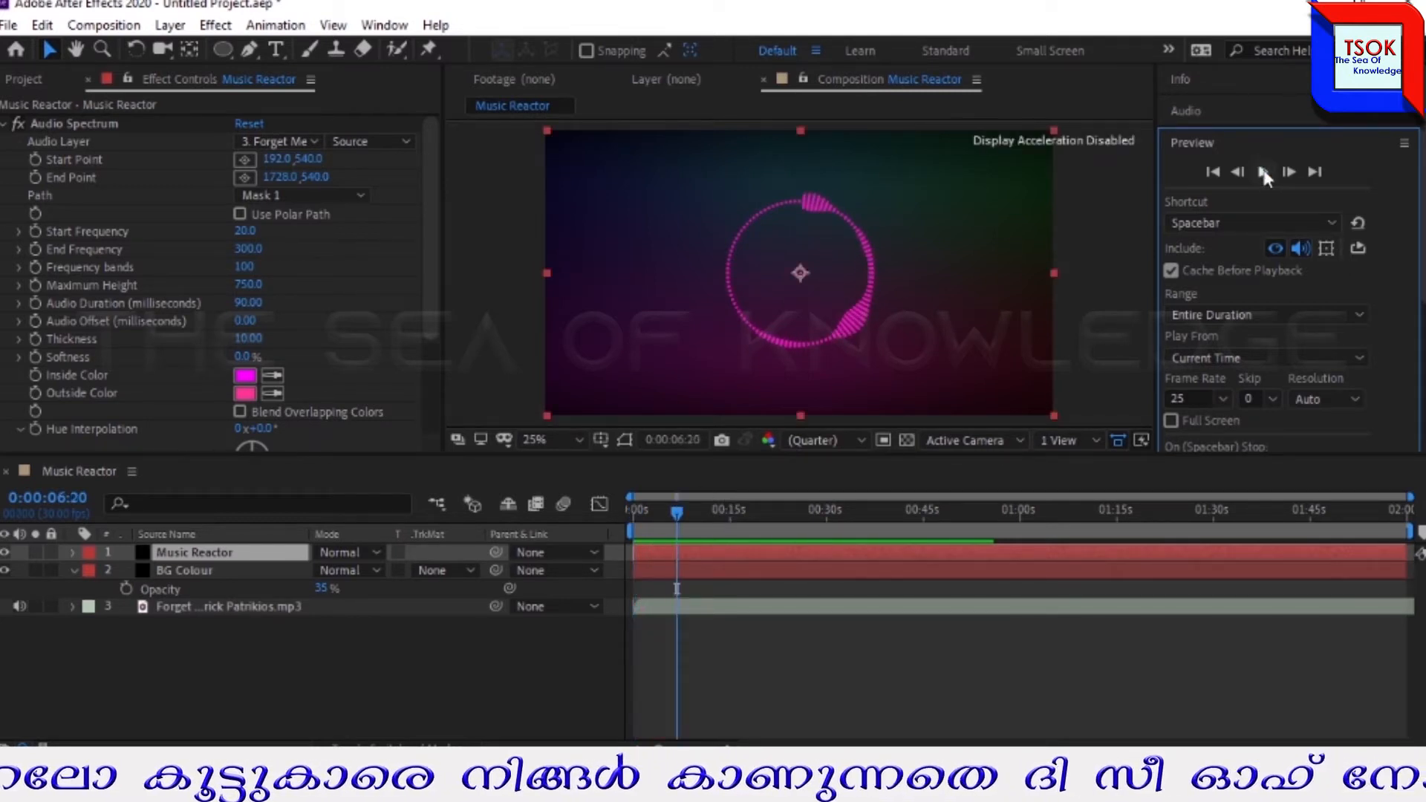
left_click_drag(678, 510, 632, 509)
Step: Set the Audio Spectrum's Side Options to Side B
scroll(223, 412, "down", 3)
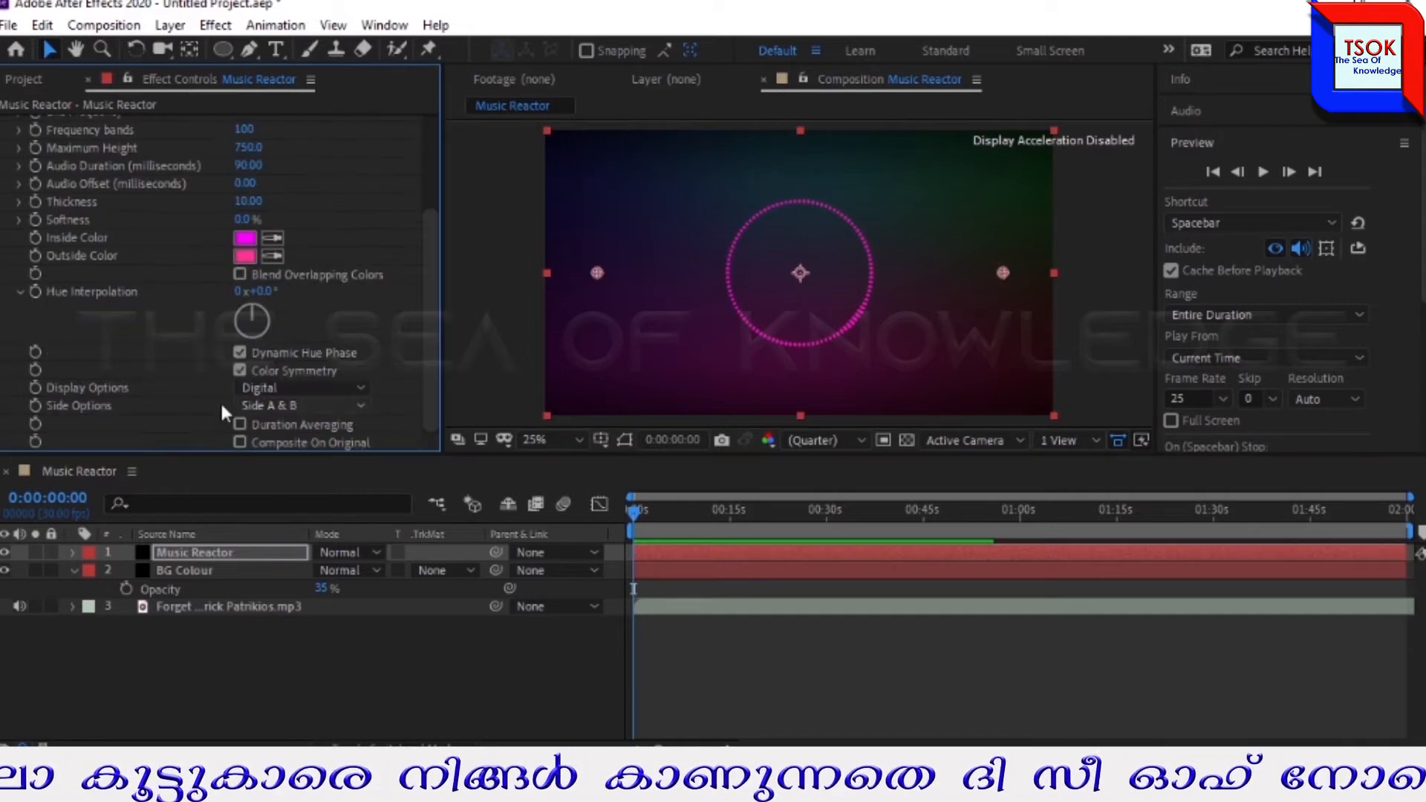
left_click(277, 406)
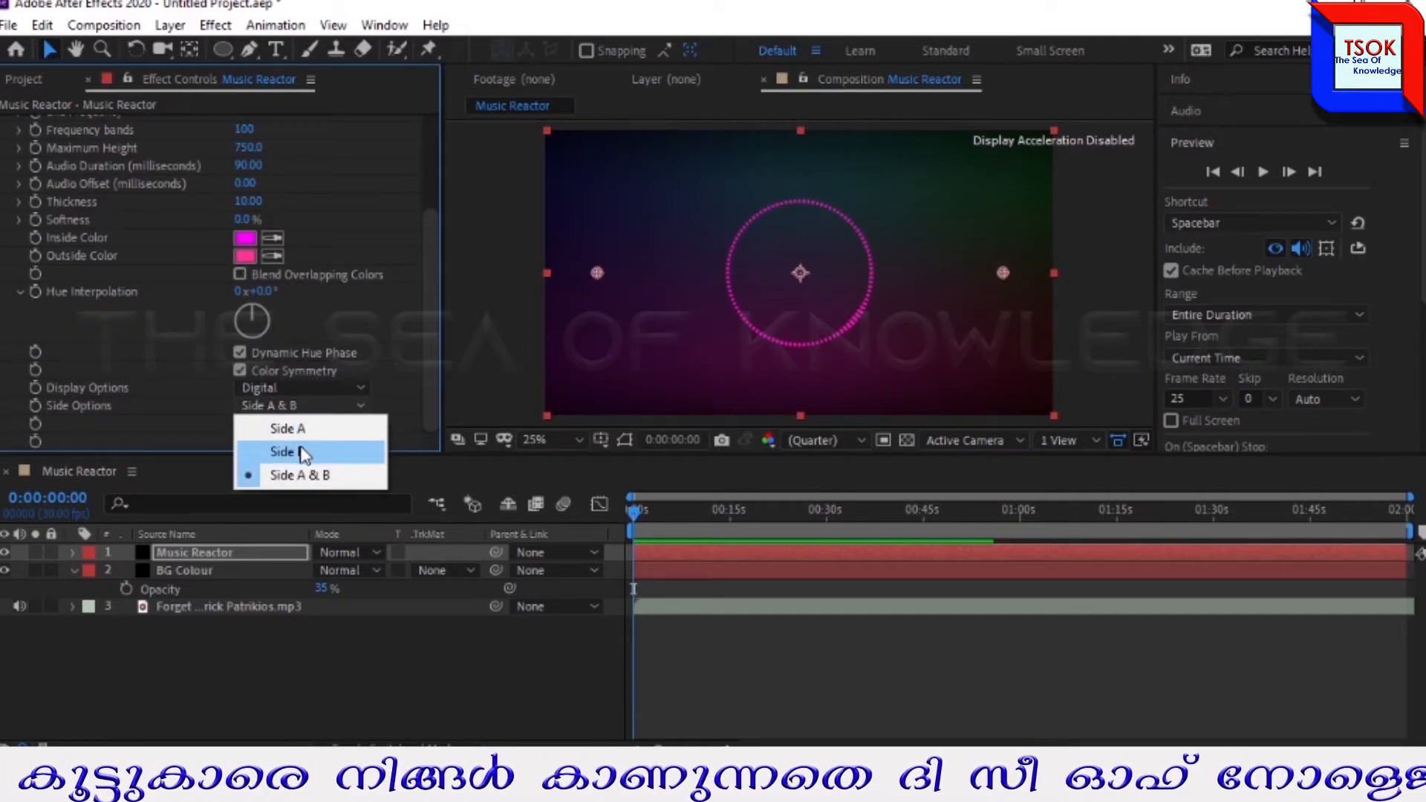
left_click(304, 452)
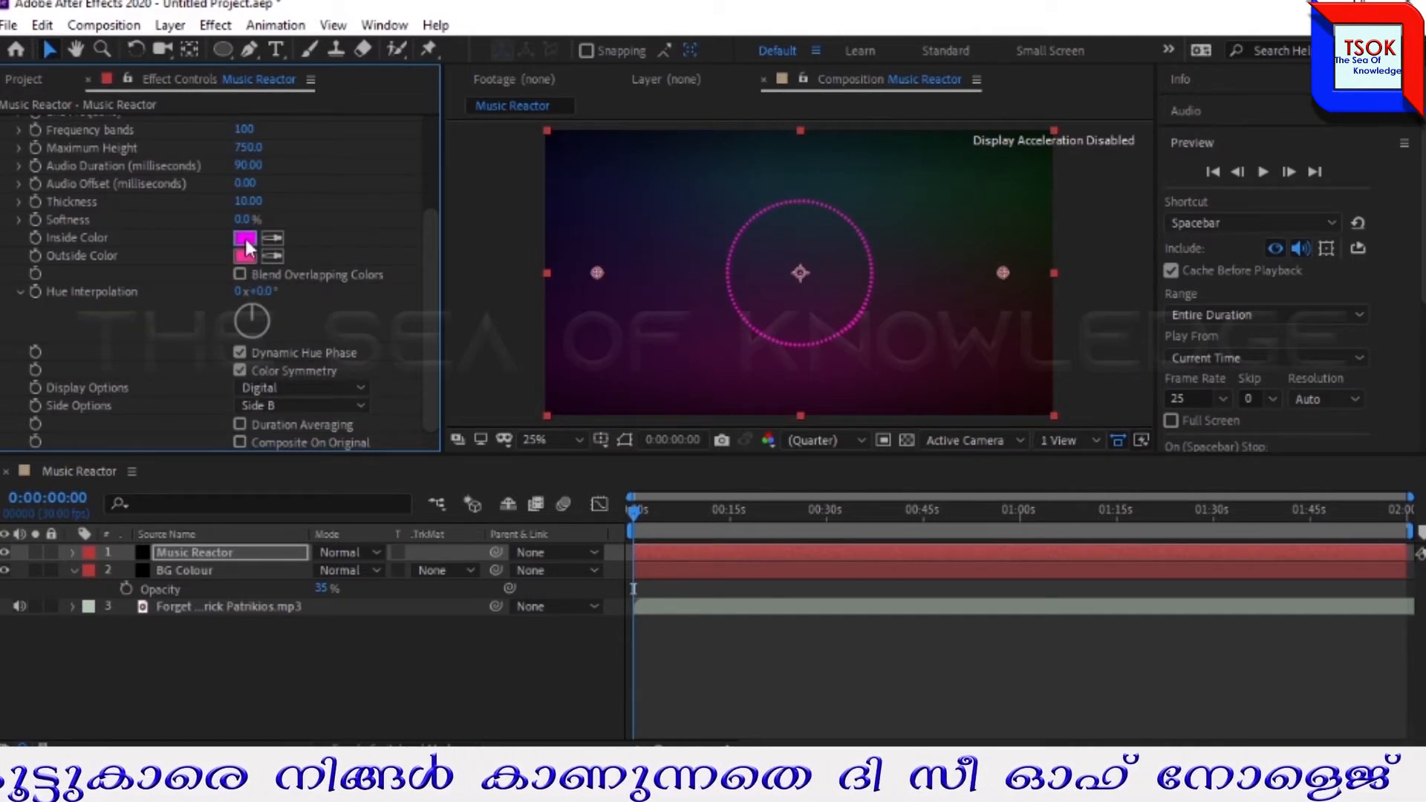
Step: Set the Audio Spectrum's Inside Color and Outside Color to white (FFFFFF)
left_click(245, 239)
left_click_drag(565, 323, 538, 318)
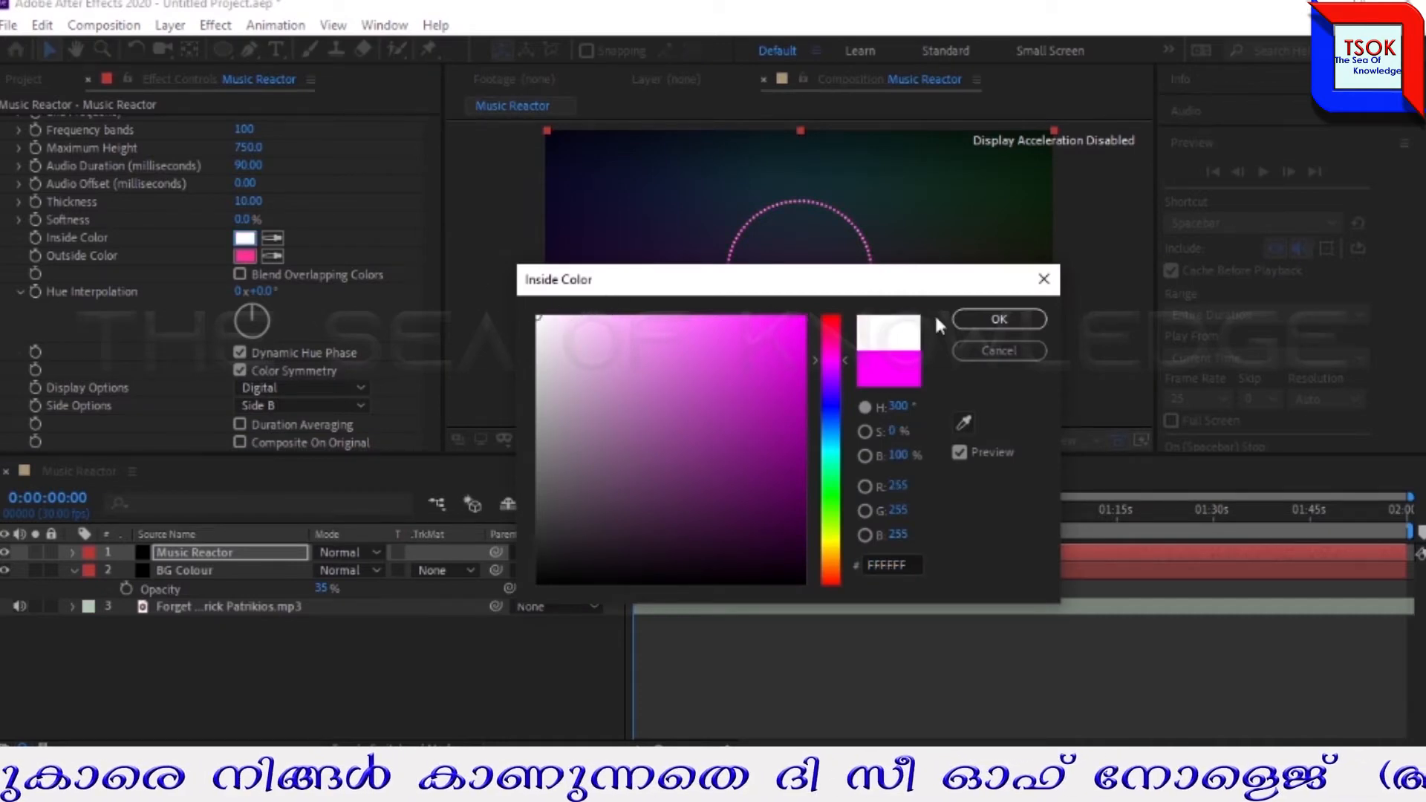
left_click(969, 318)
left_click(249, 253)
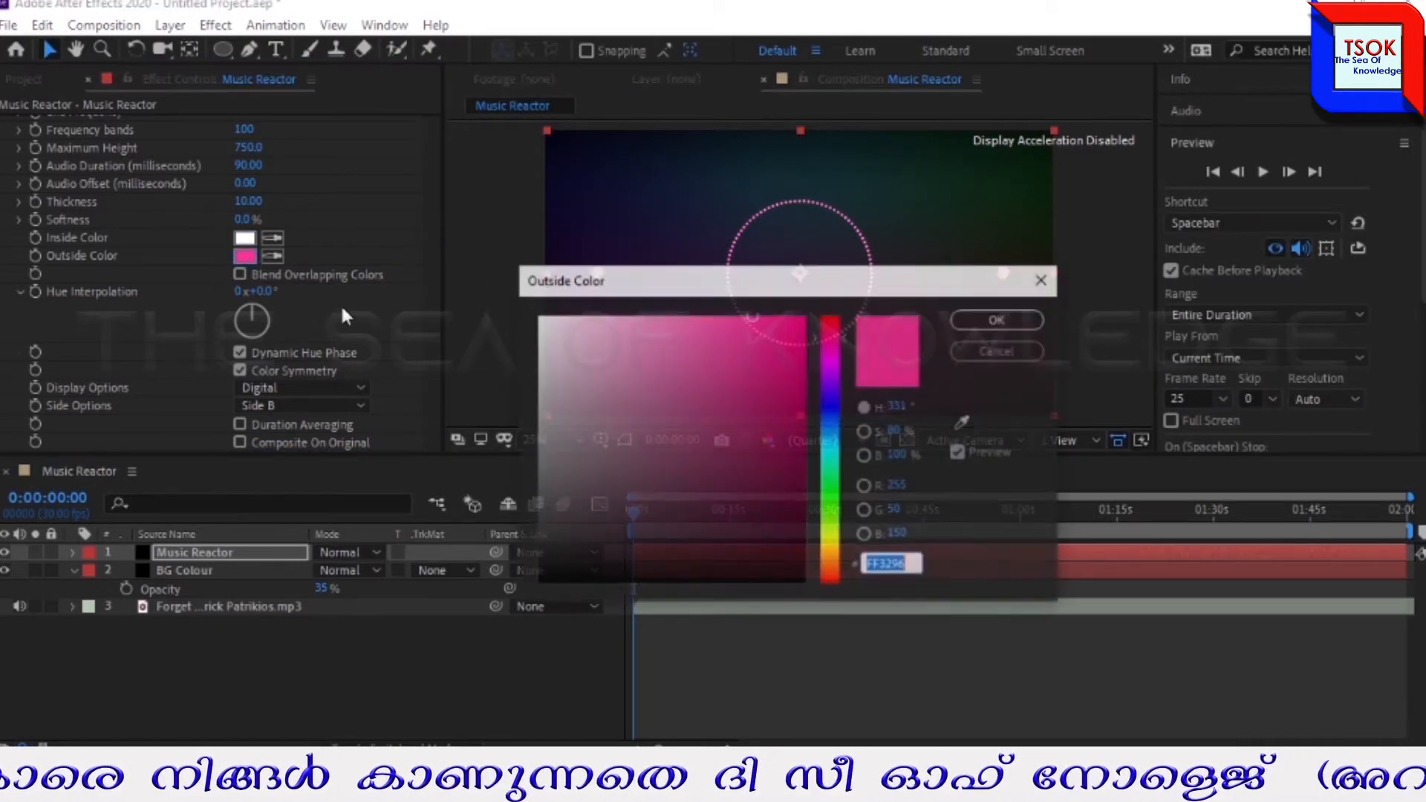
left_click_drag(542, 331, 538, 318)
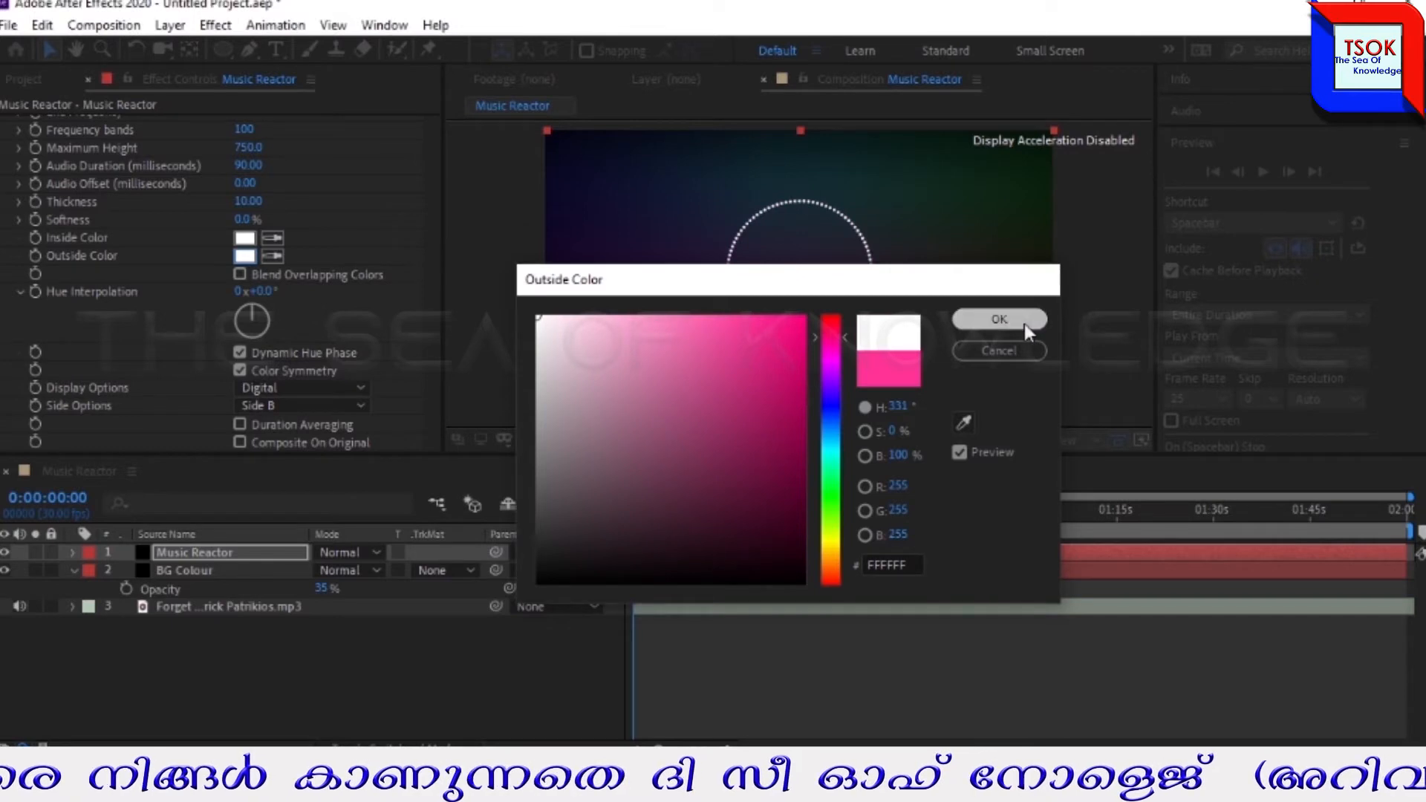
left_click(1023, 323)
Step: Scrub through the timeline to check the white spectrum at several points of the song
left_click_drag(640, 509, 1002, 565)
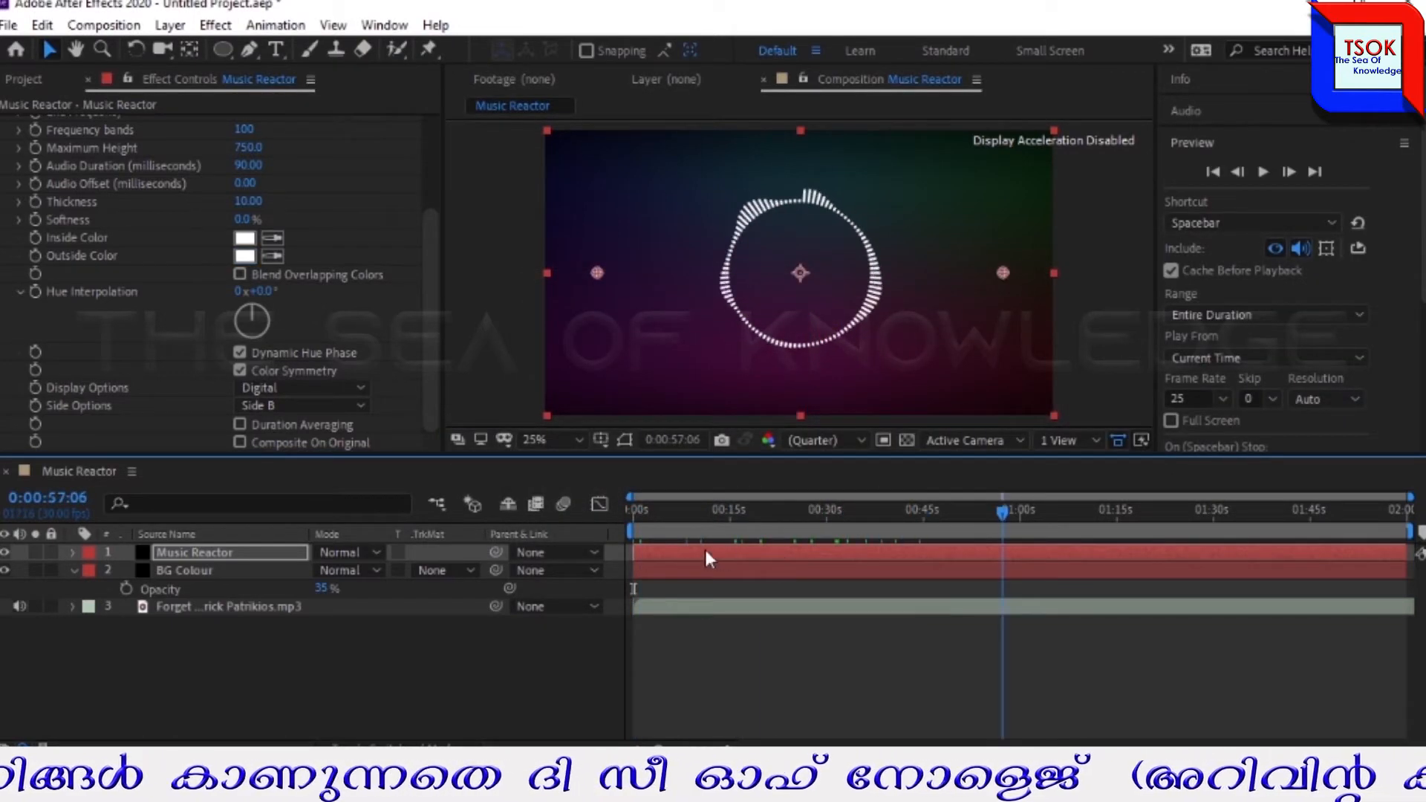
left_click(694, 509)
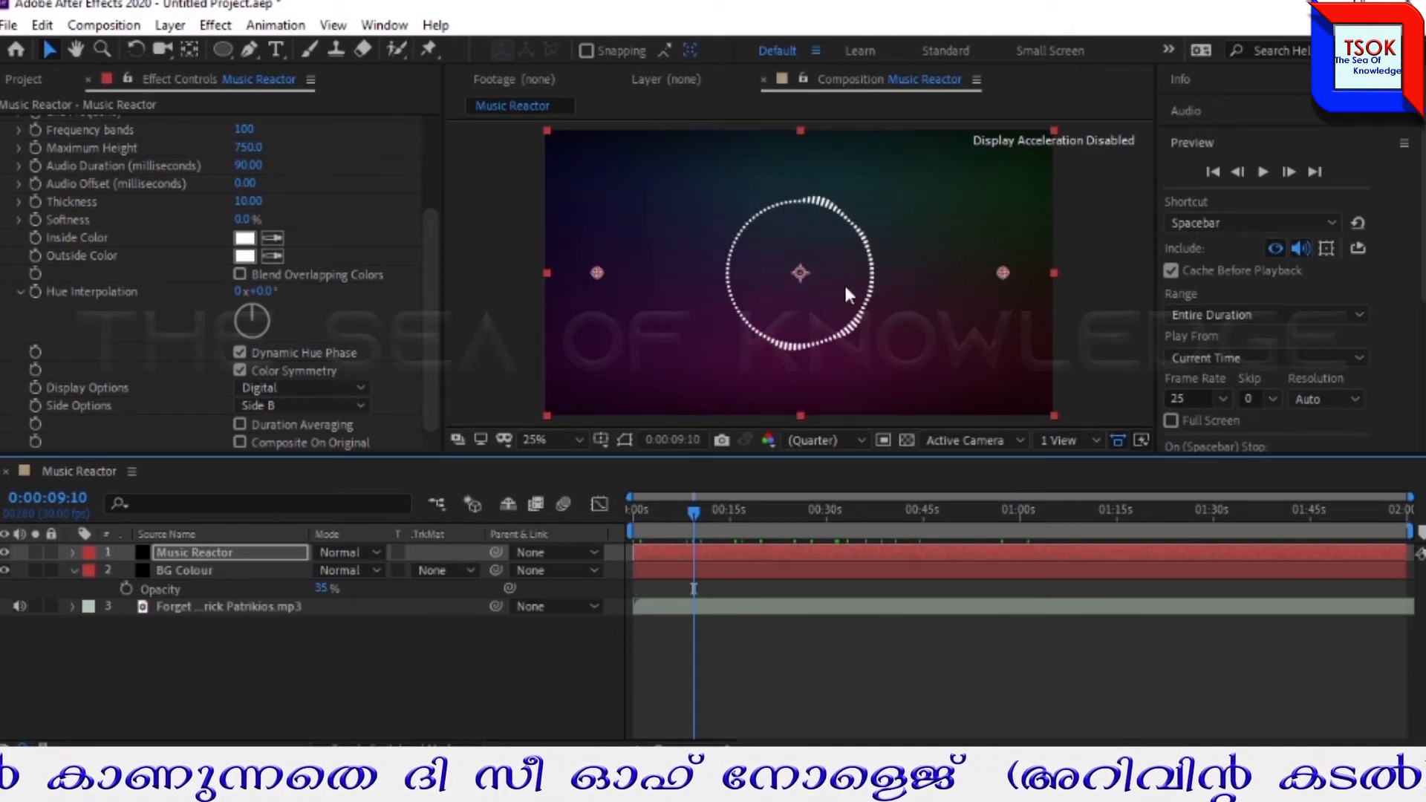
left_click_drag(696, 509, 714, 546)
Step: Set the Audio Spectrum's End Frequency to 400
scroll(334, 260, "up", 3)
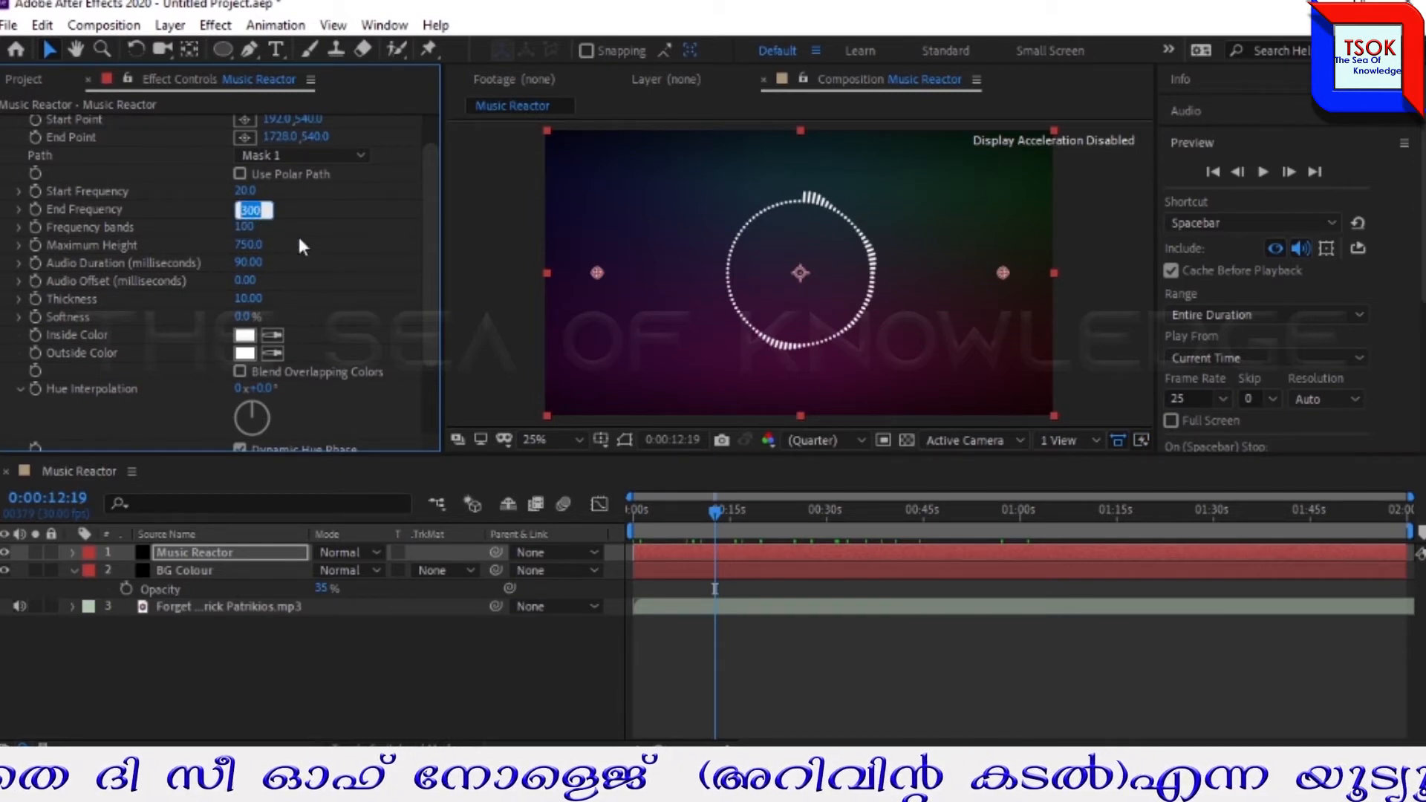
type("400")
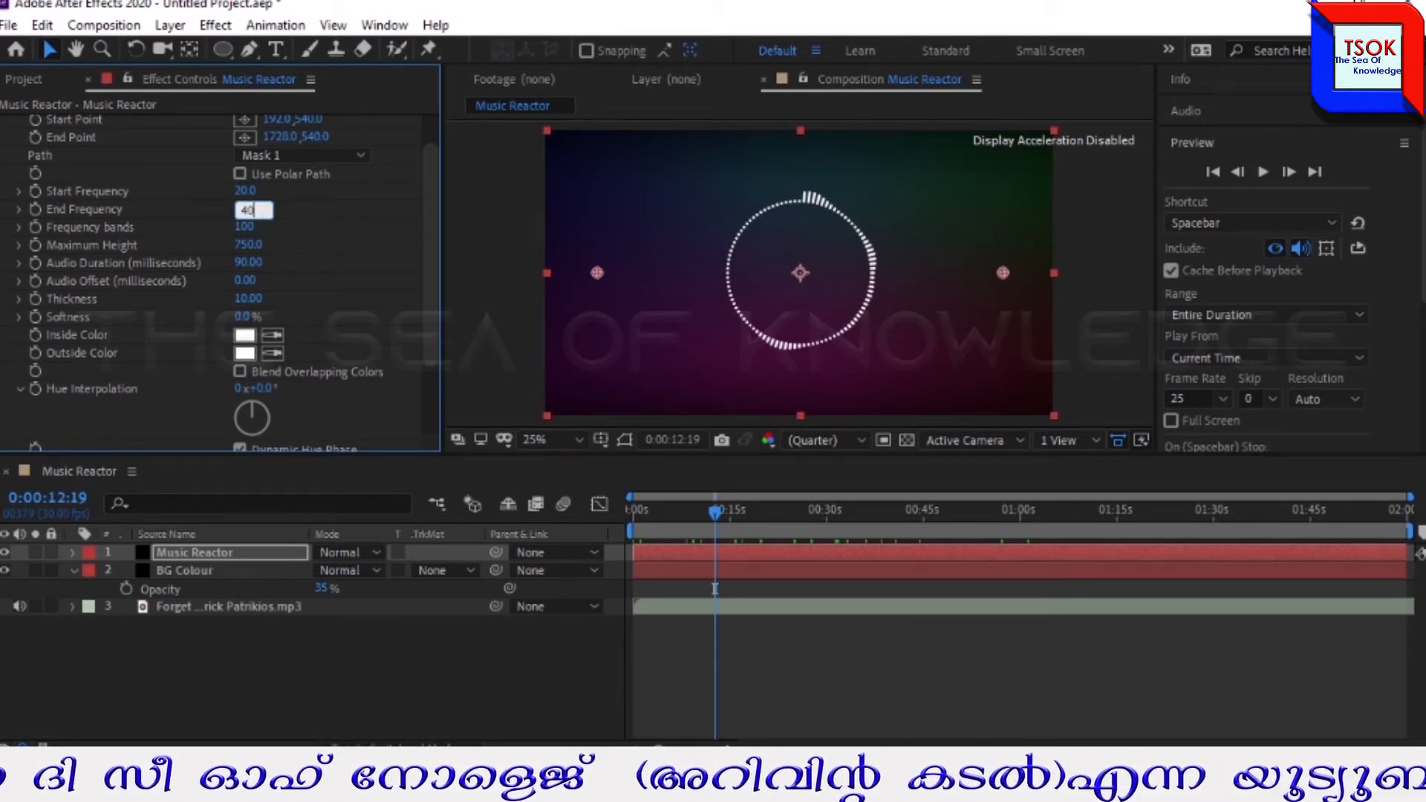
left_click(352, 268)
Step: Set the Audio Spectrum's Maximum Height to 1200 and Frequency bands to 130
left_click(247, 245)
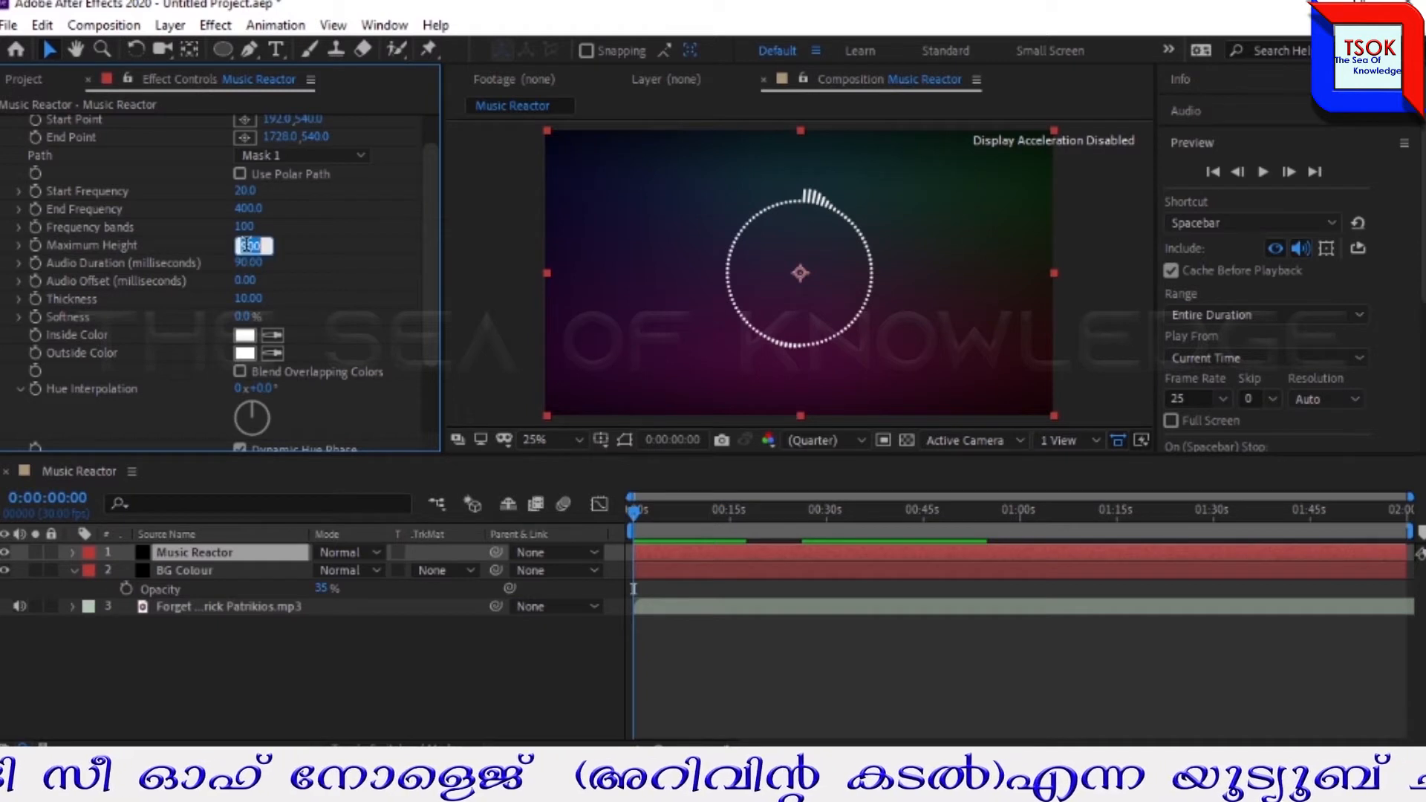
type("12")
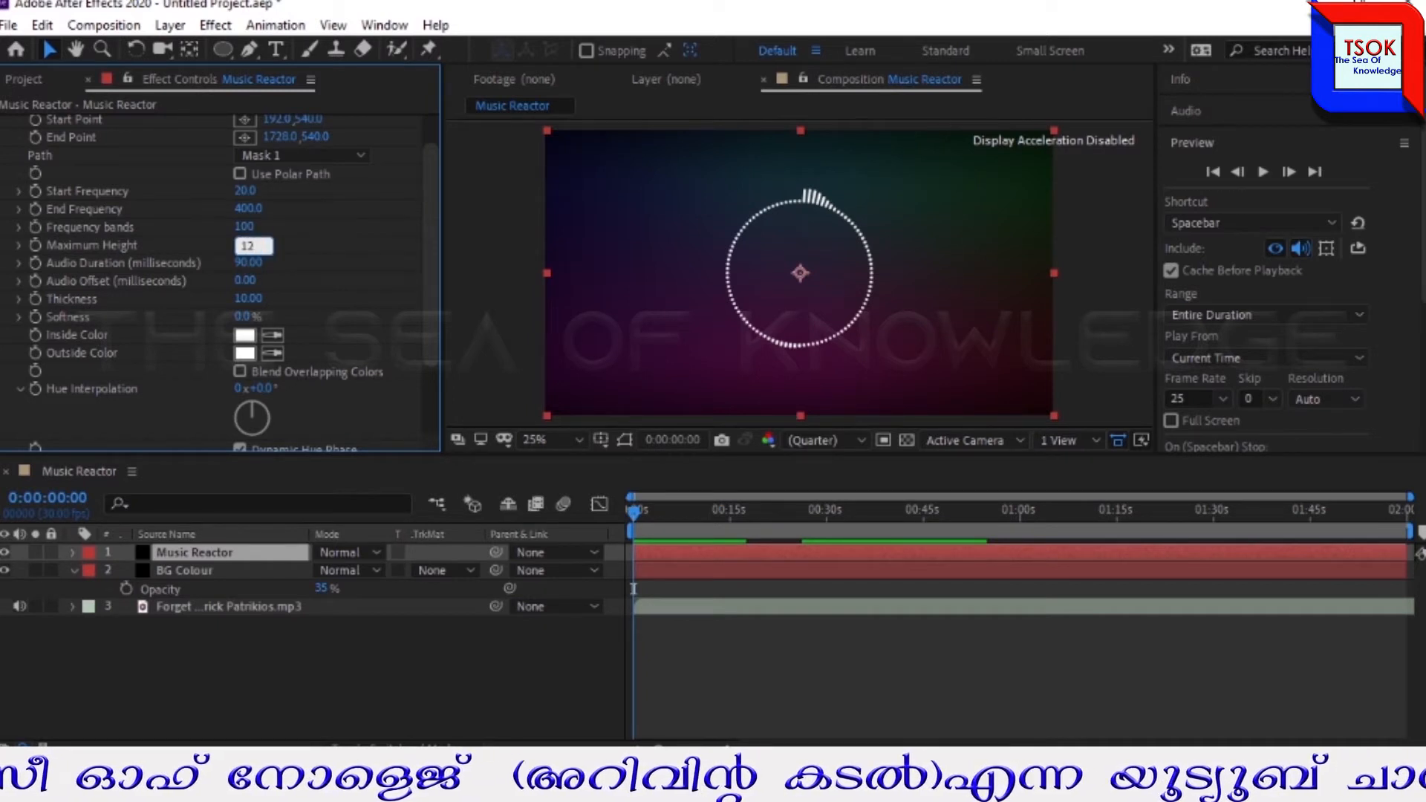
left_click(324, 267)
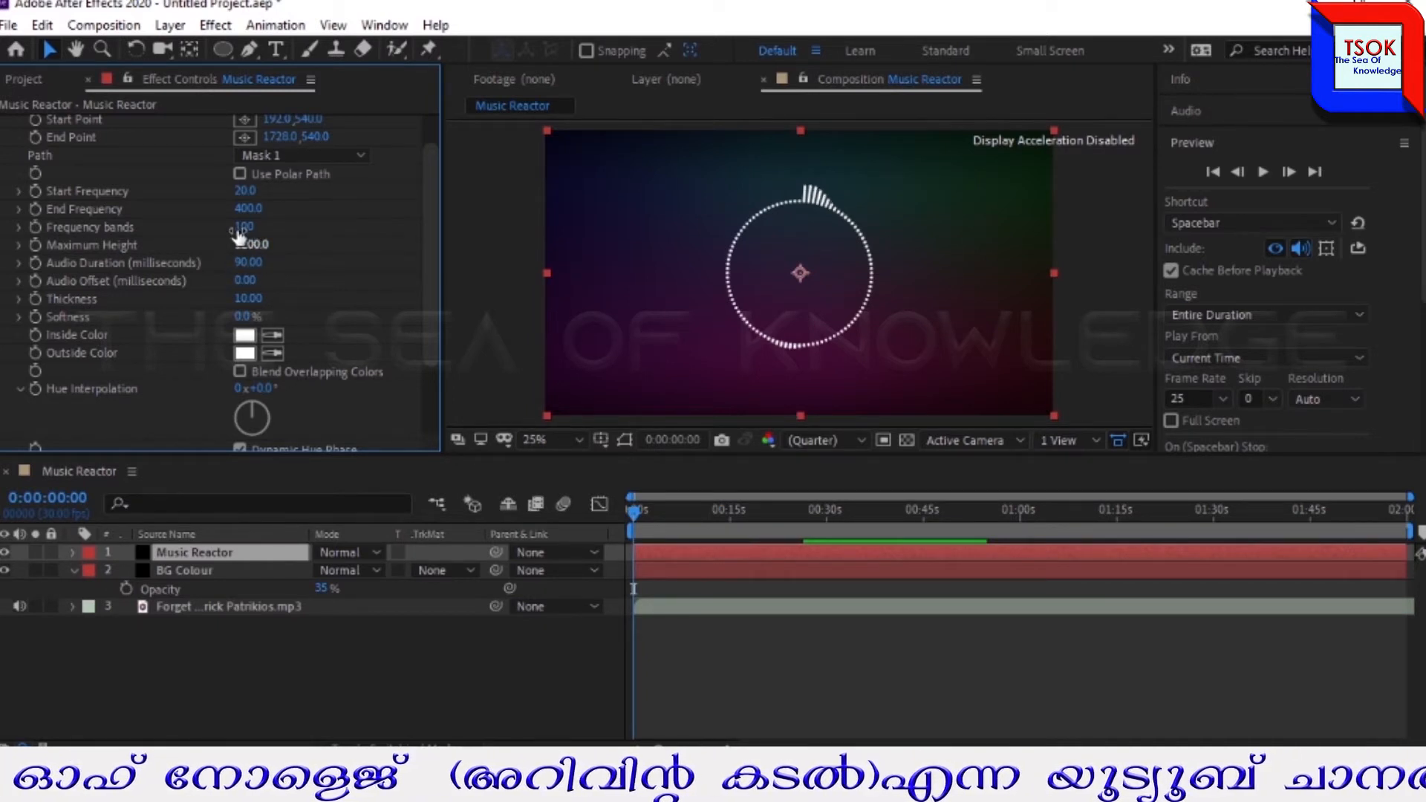
left_click(247, 228)
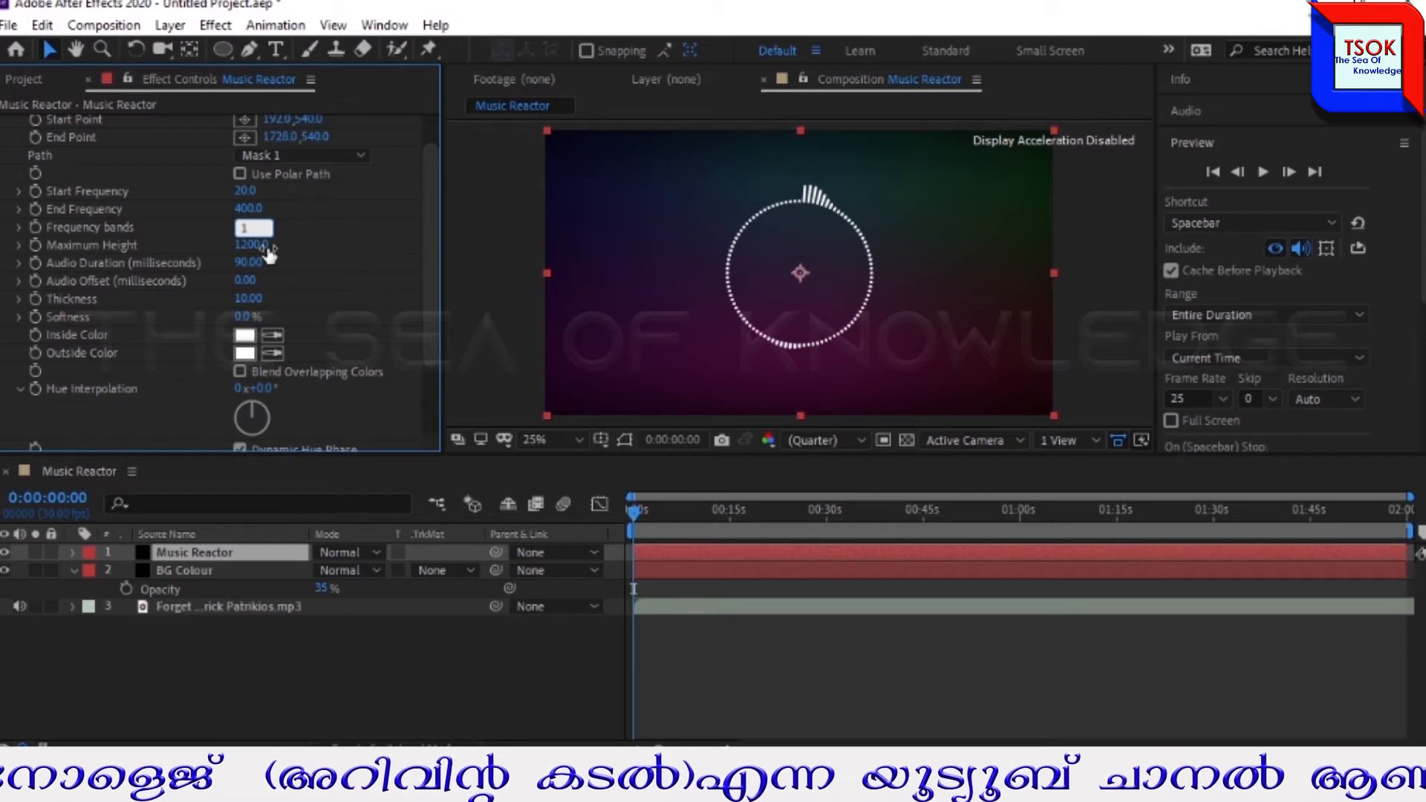
left_click(312, 259)
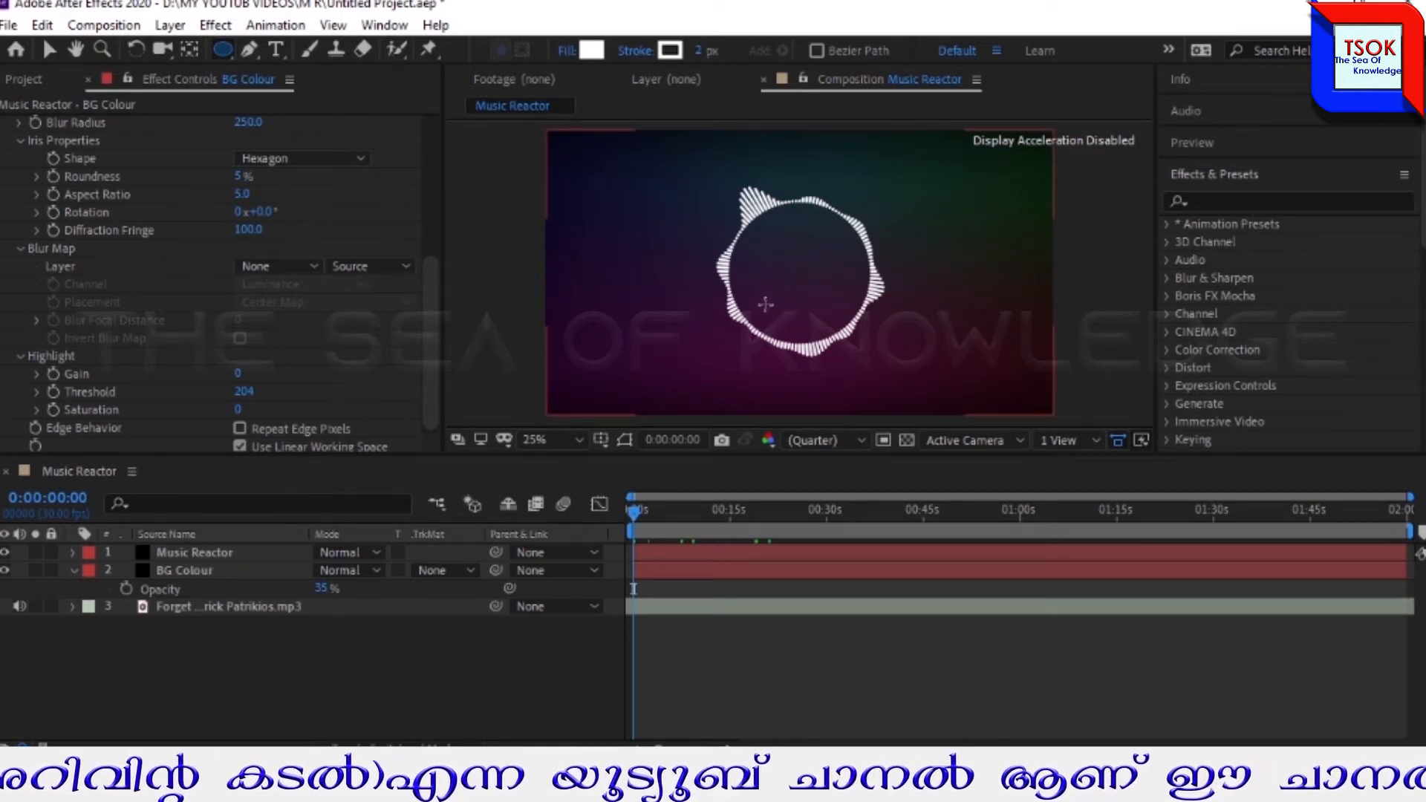
Step: Draw a circle shape inside the spectrum ring and centre it horizontally and vertically in the composition
left_click(179, 568)
mouse_move(791, 269)
left_mouse_down()
mouse_move(848, 327)
mouse_move(876, 417)
mouse_move(942, 418)
left_mouse_up()
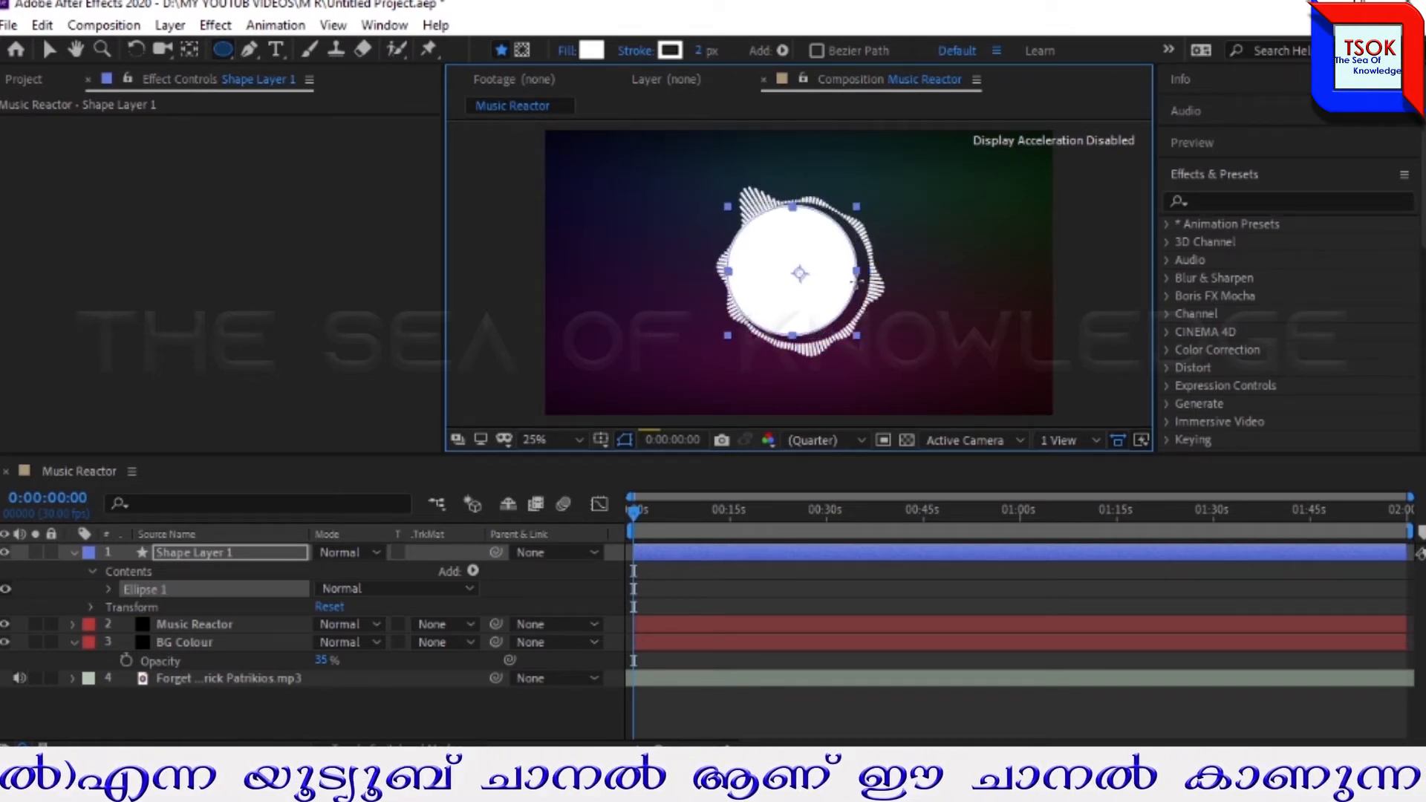
scroll(1234, 380, "down", 8)
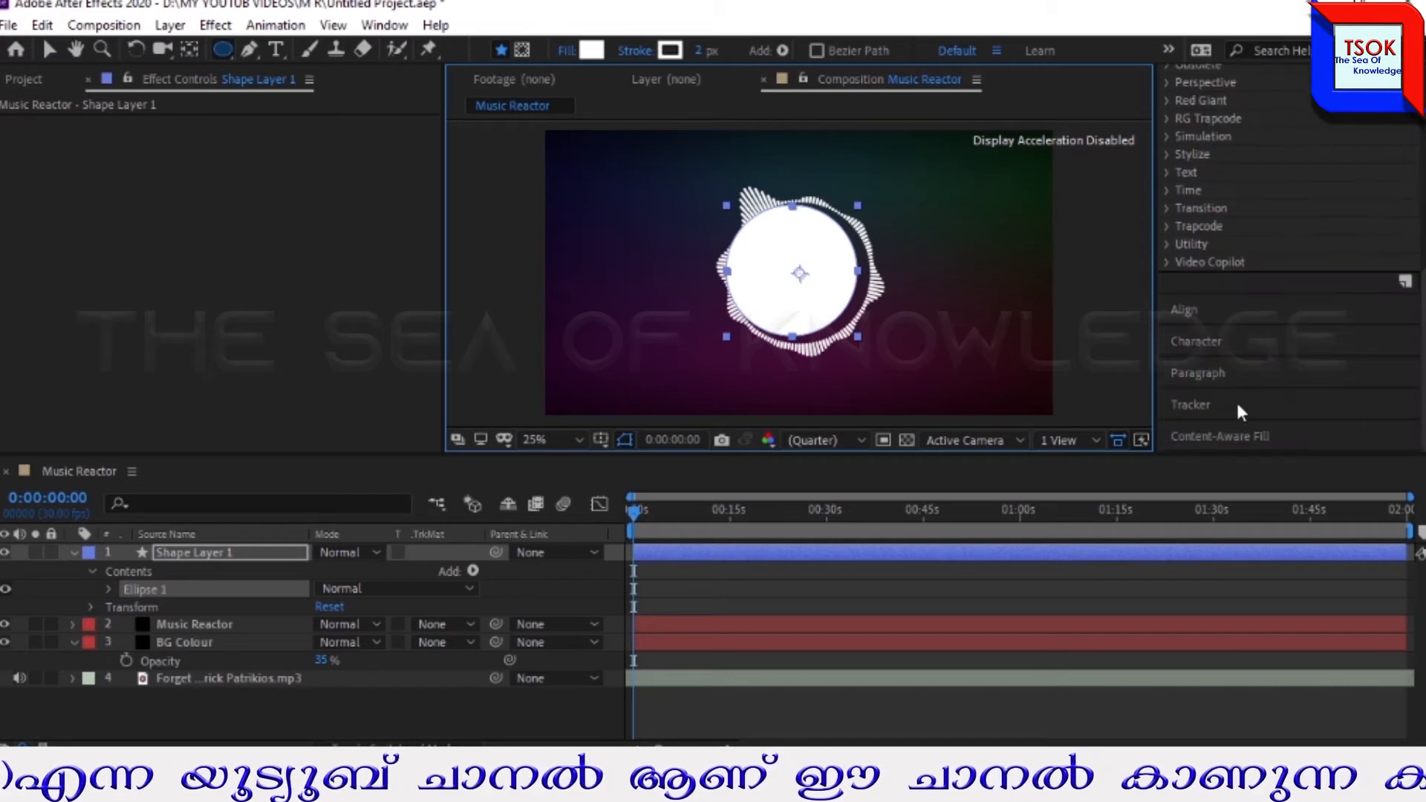
left_click(1215, 312)
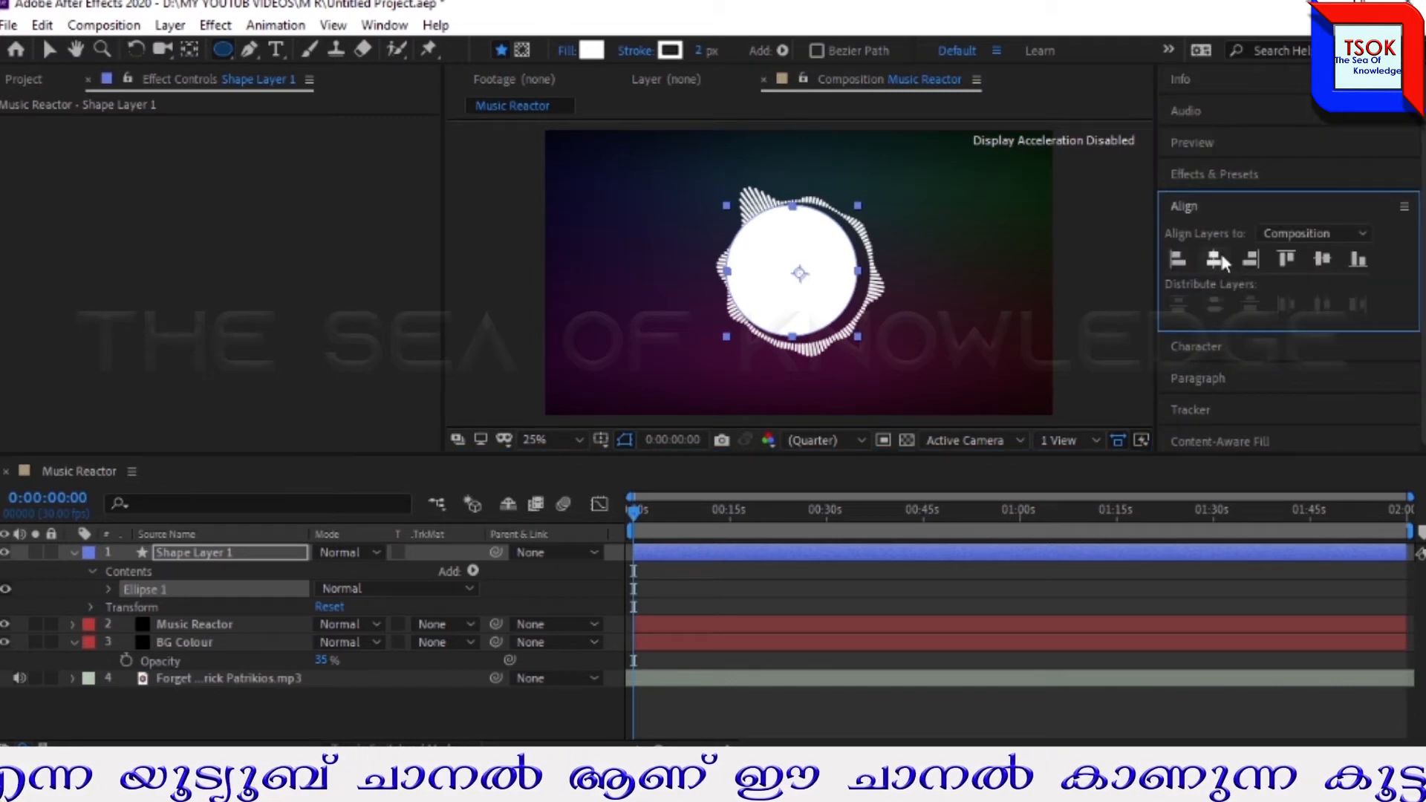
left_click(1219, 253)
left_click(1323, 260)
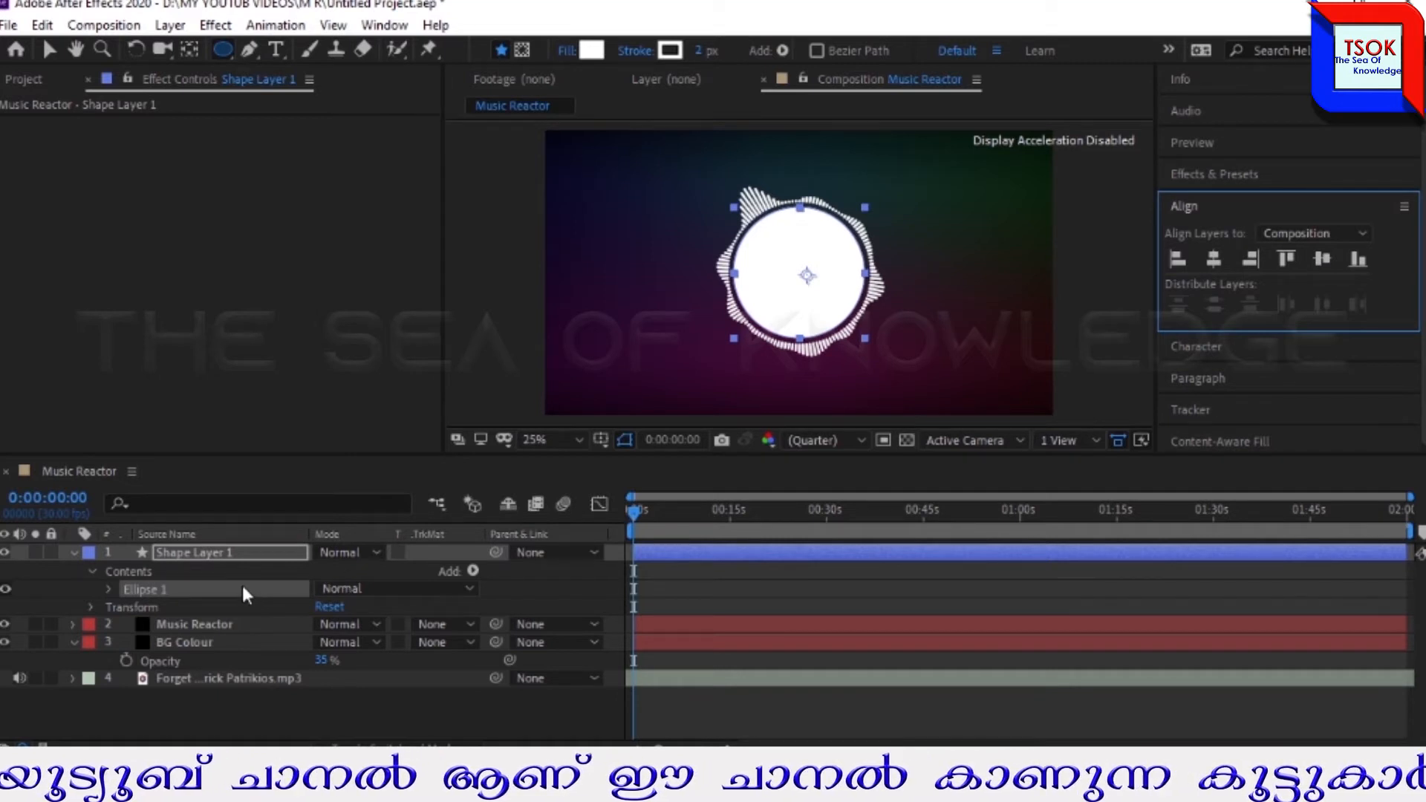
Step: Remove the circle shape's fill, set its stroke width to 4 px, and deselect it
left_click(567, 50)
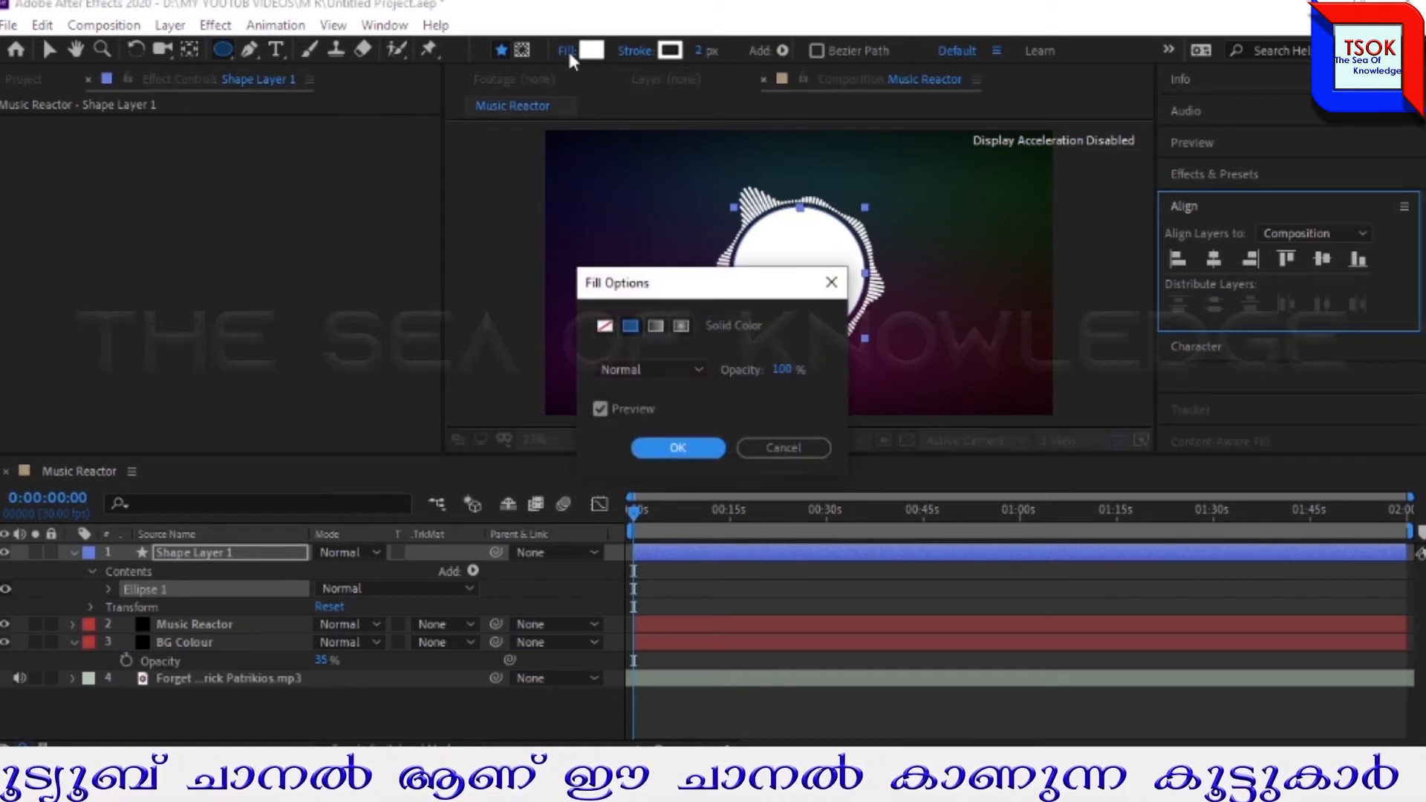
left_click(603, 327)
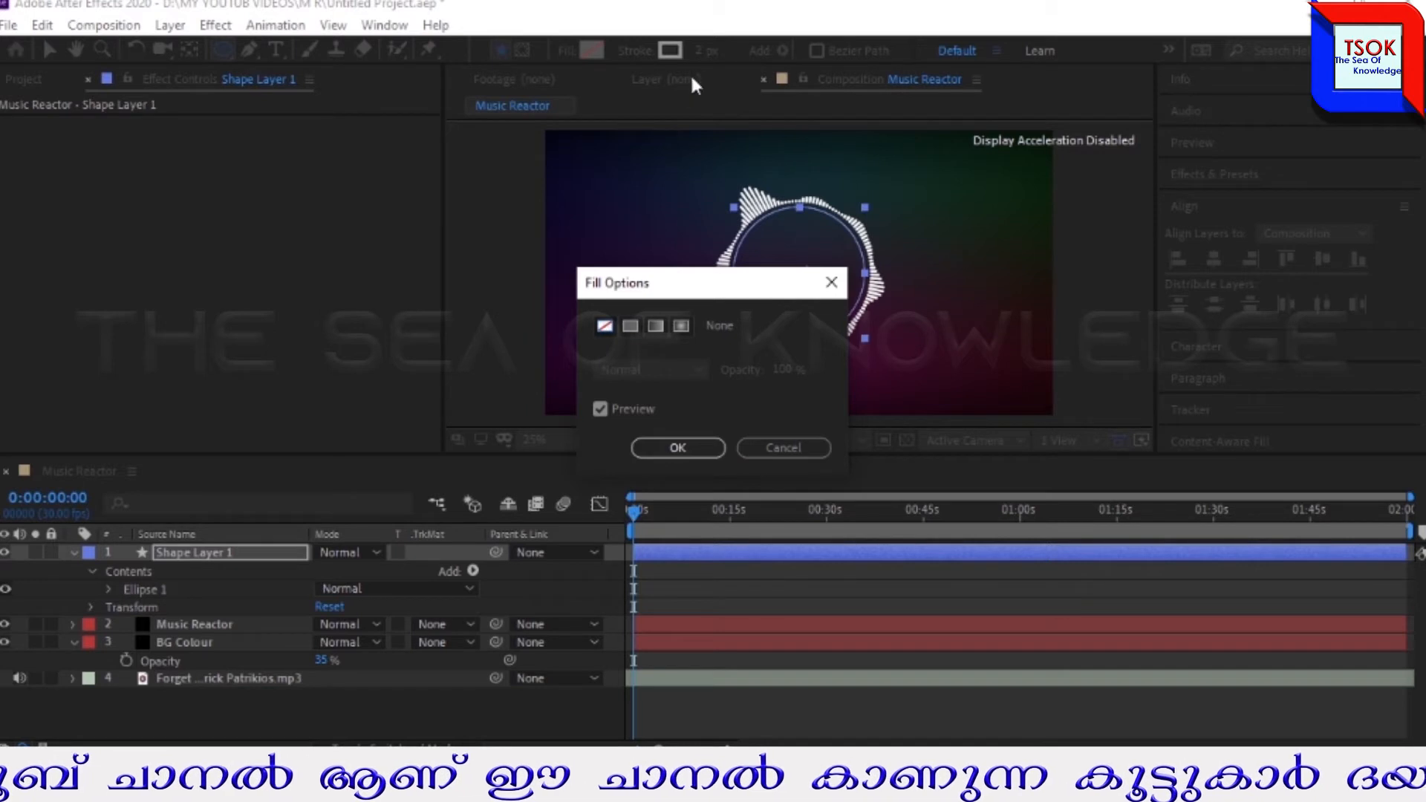
left_click(694, 448)
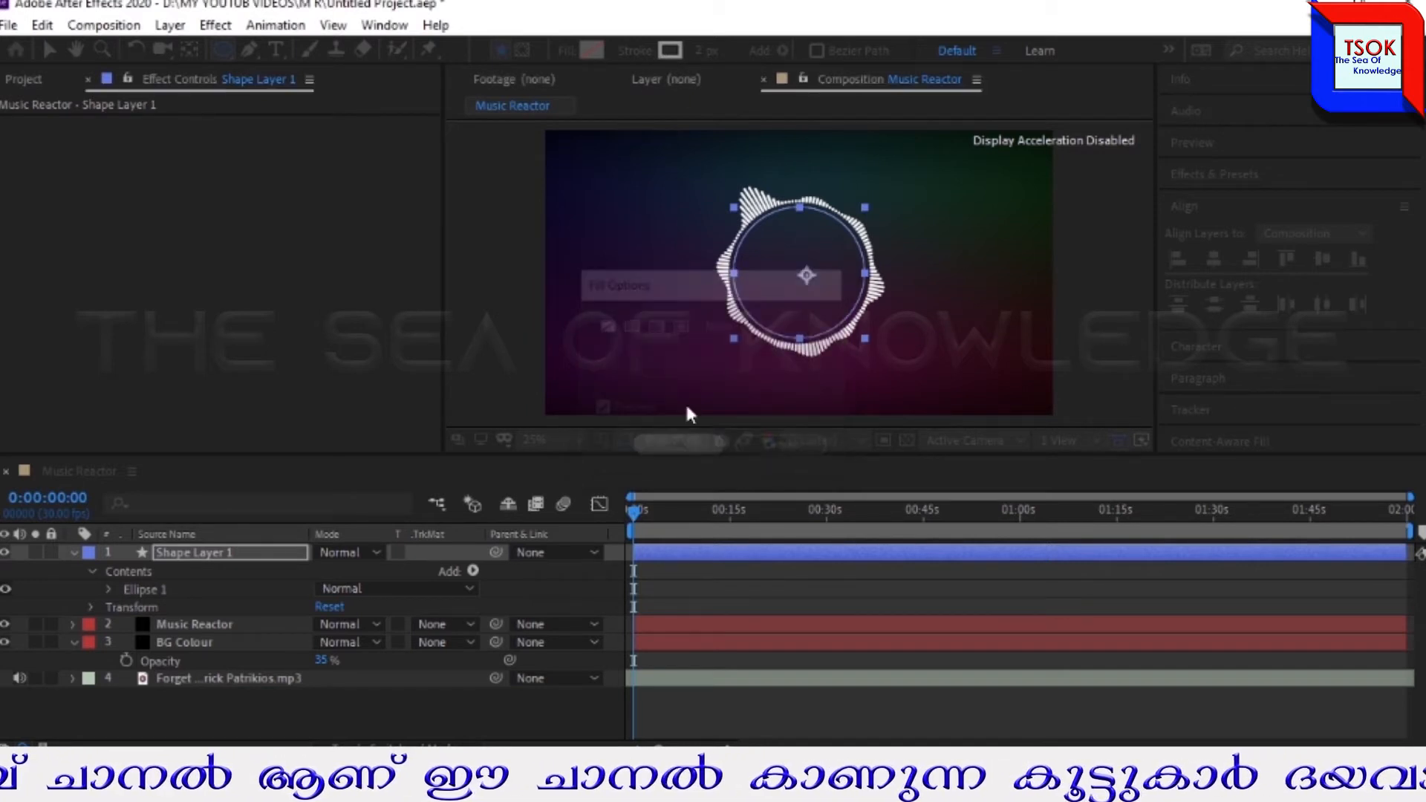
left_click(701, 51)
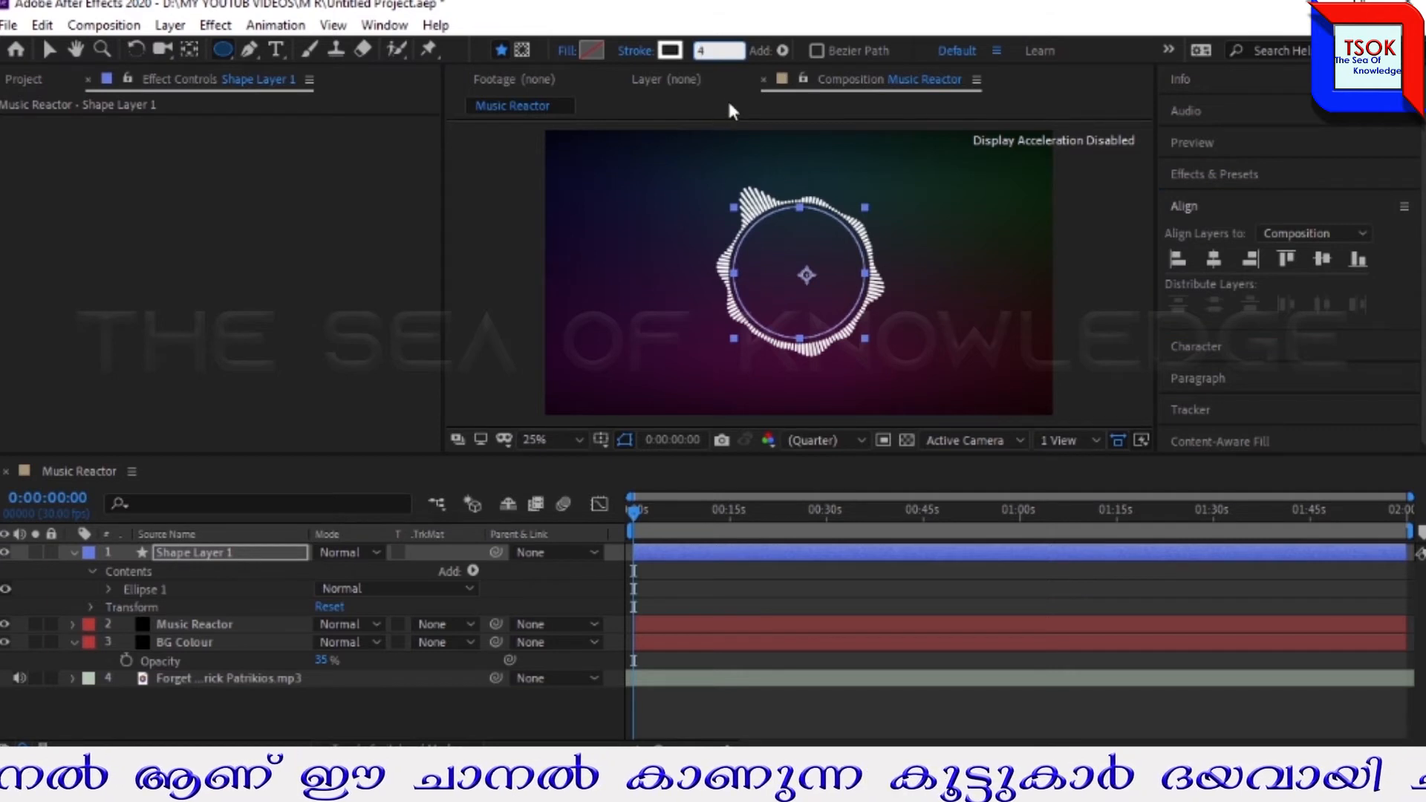
left_click(727, 108)
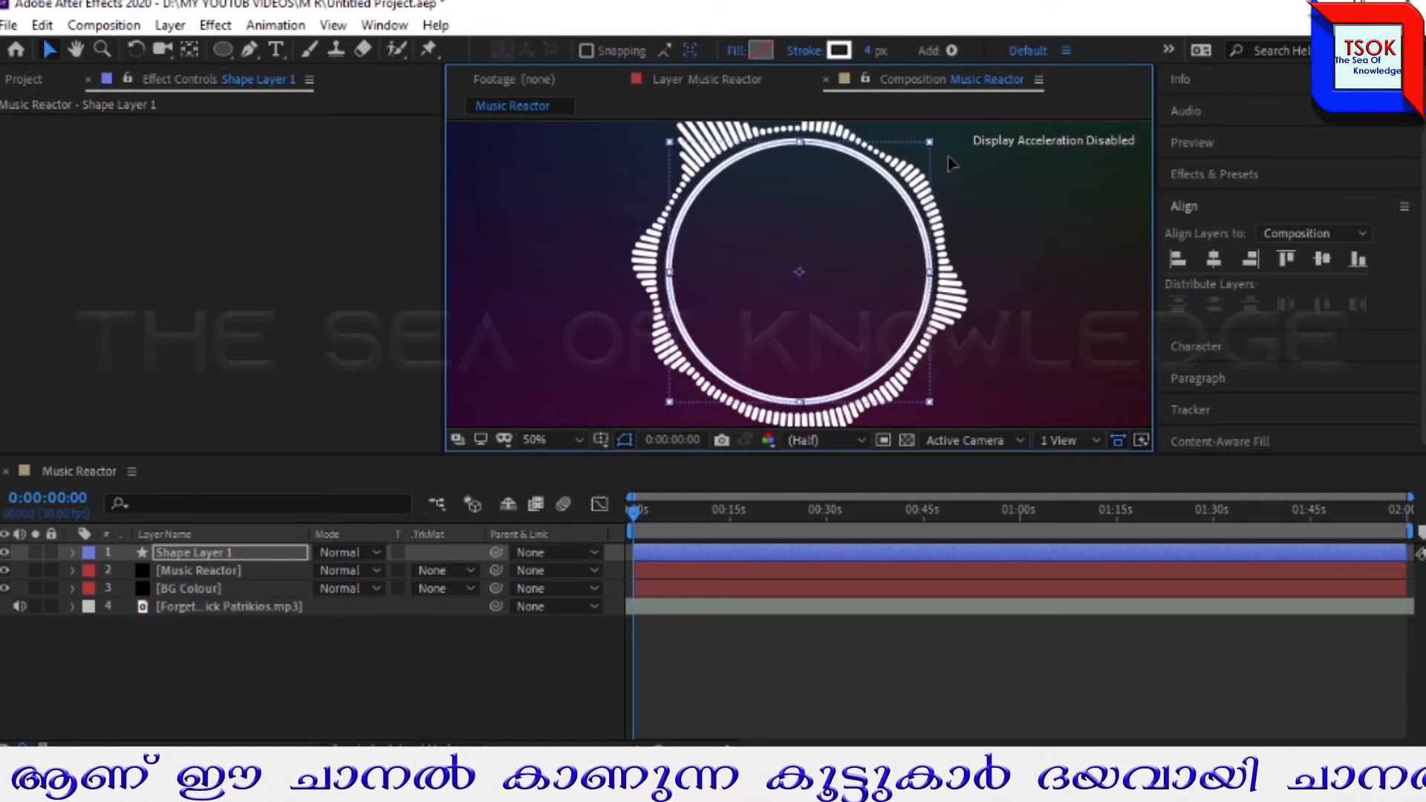
left_click(951, 164)
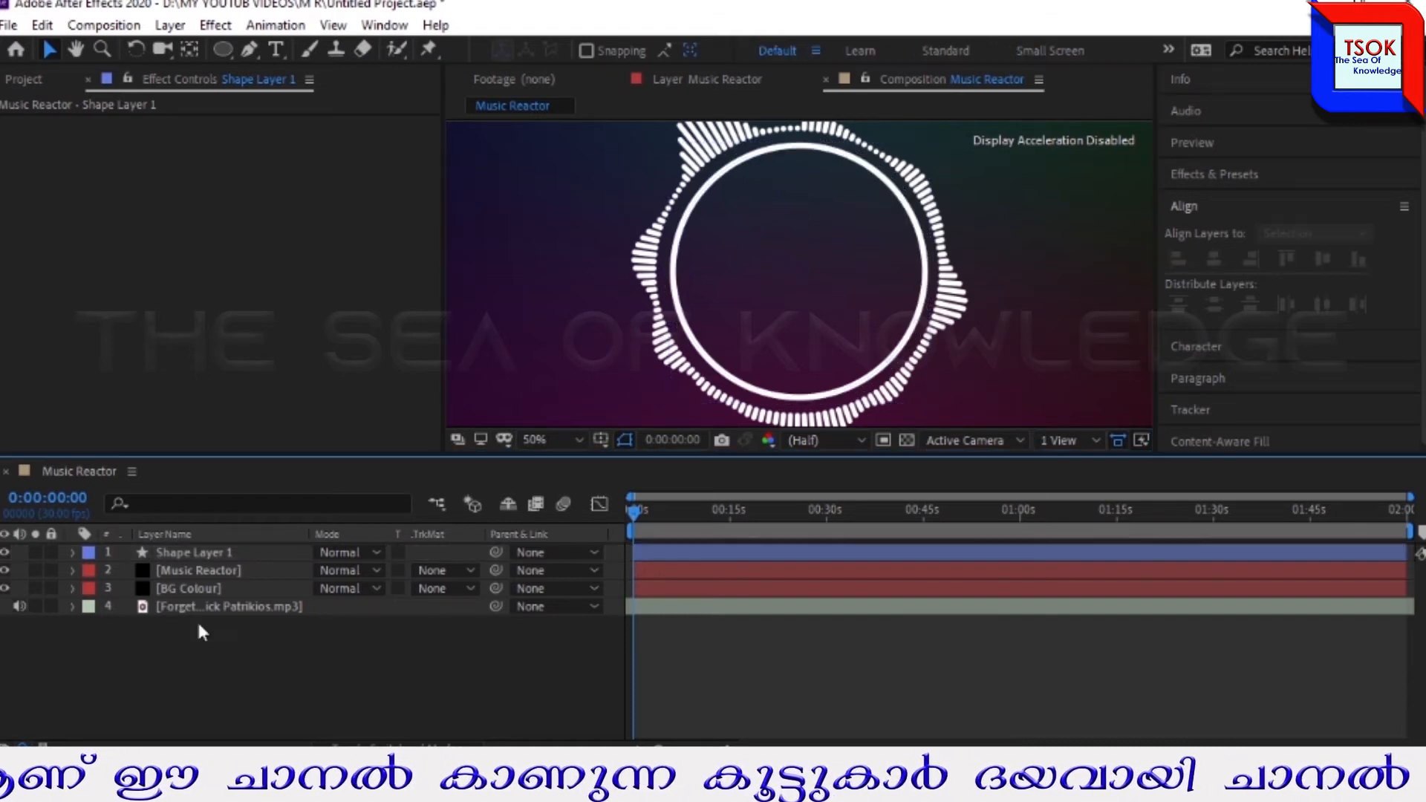
Step: Find the 4-Color Gradient effect and apply it to the Music Reactor layer
left_click(189, 569)
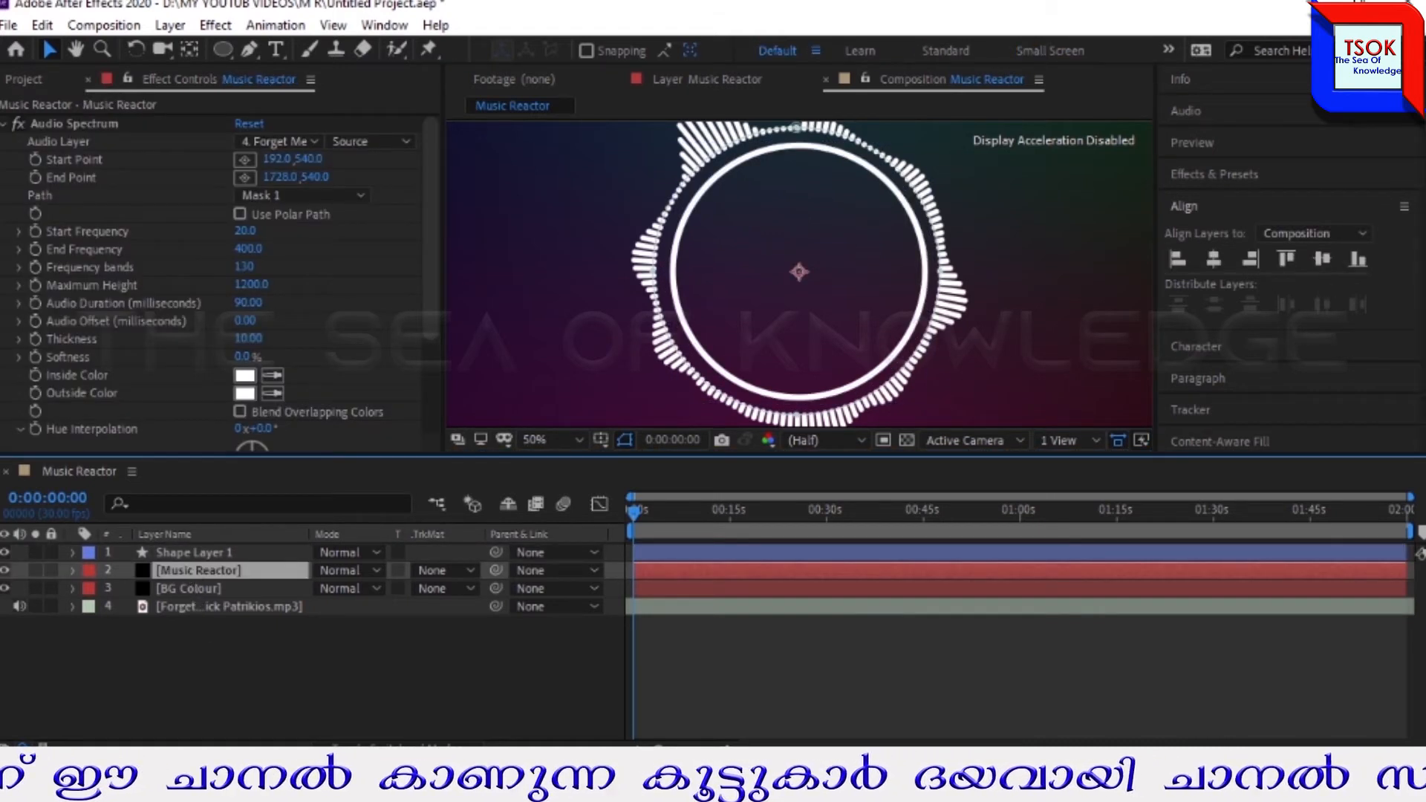
scroll(1419, 178, "down", 1)
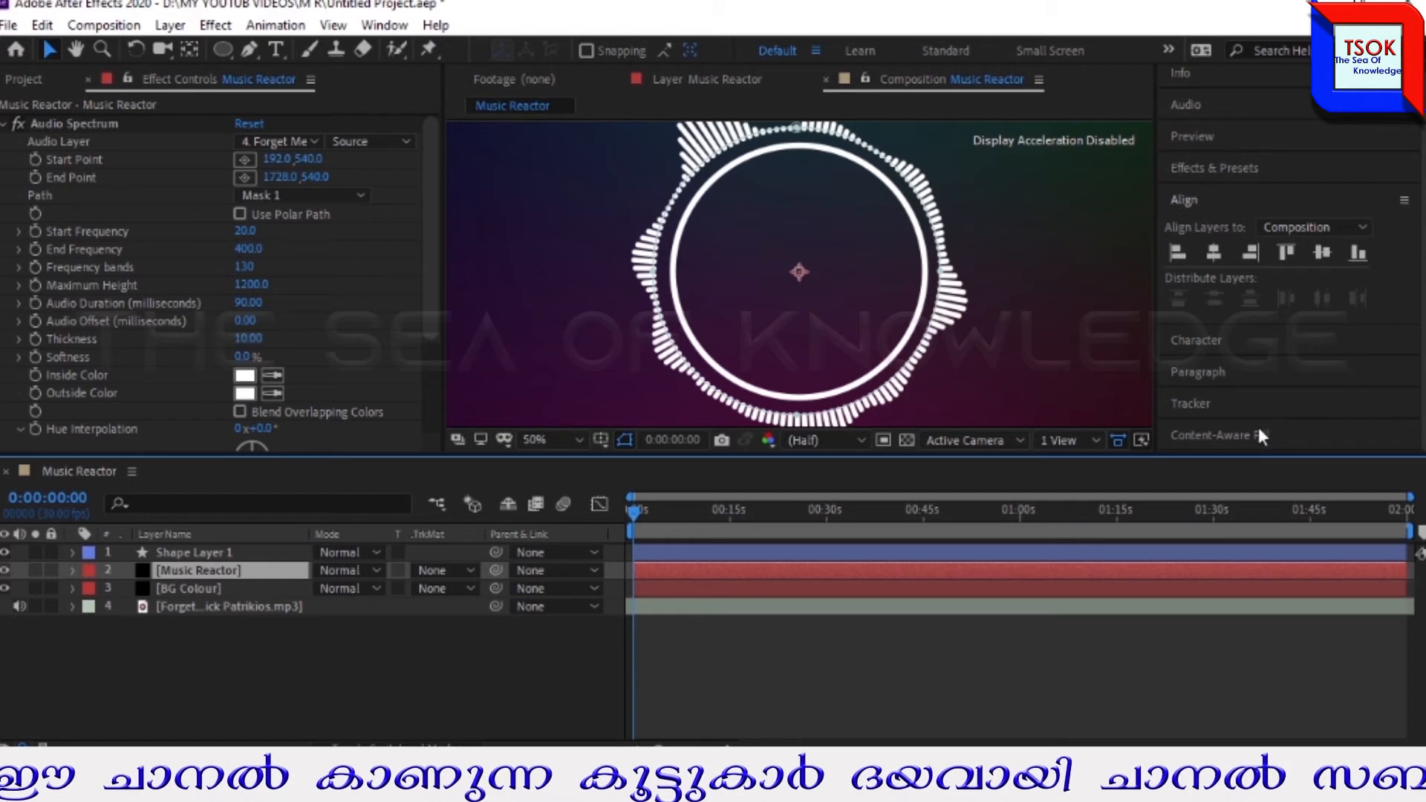
left_click(1214, 163)
left_click(1232, 201)
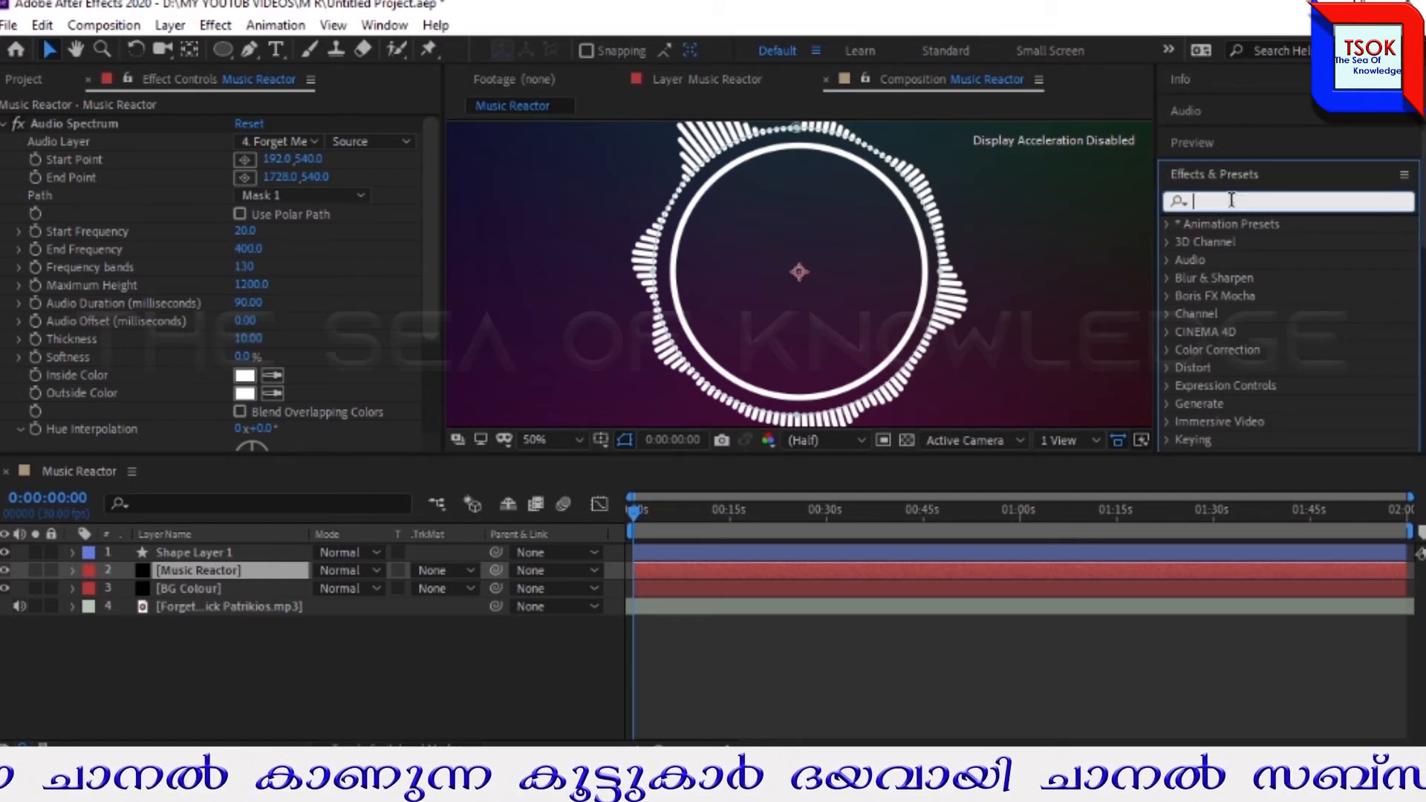
type("4-c")
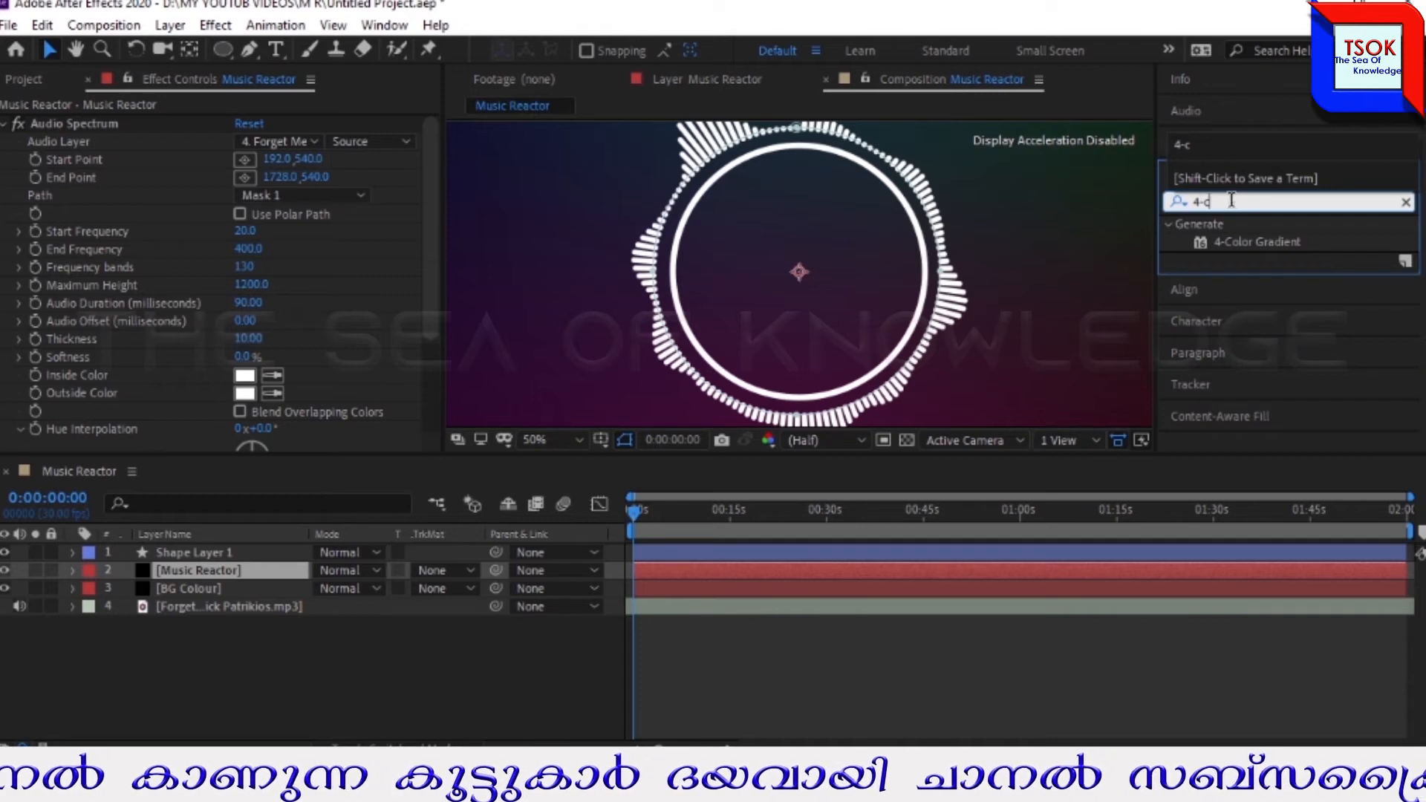
left_click_drag(1246, 239, 223, 587)
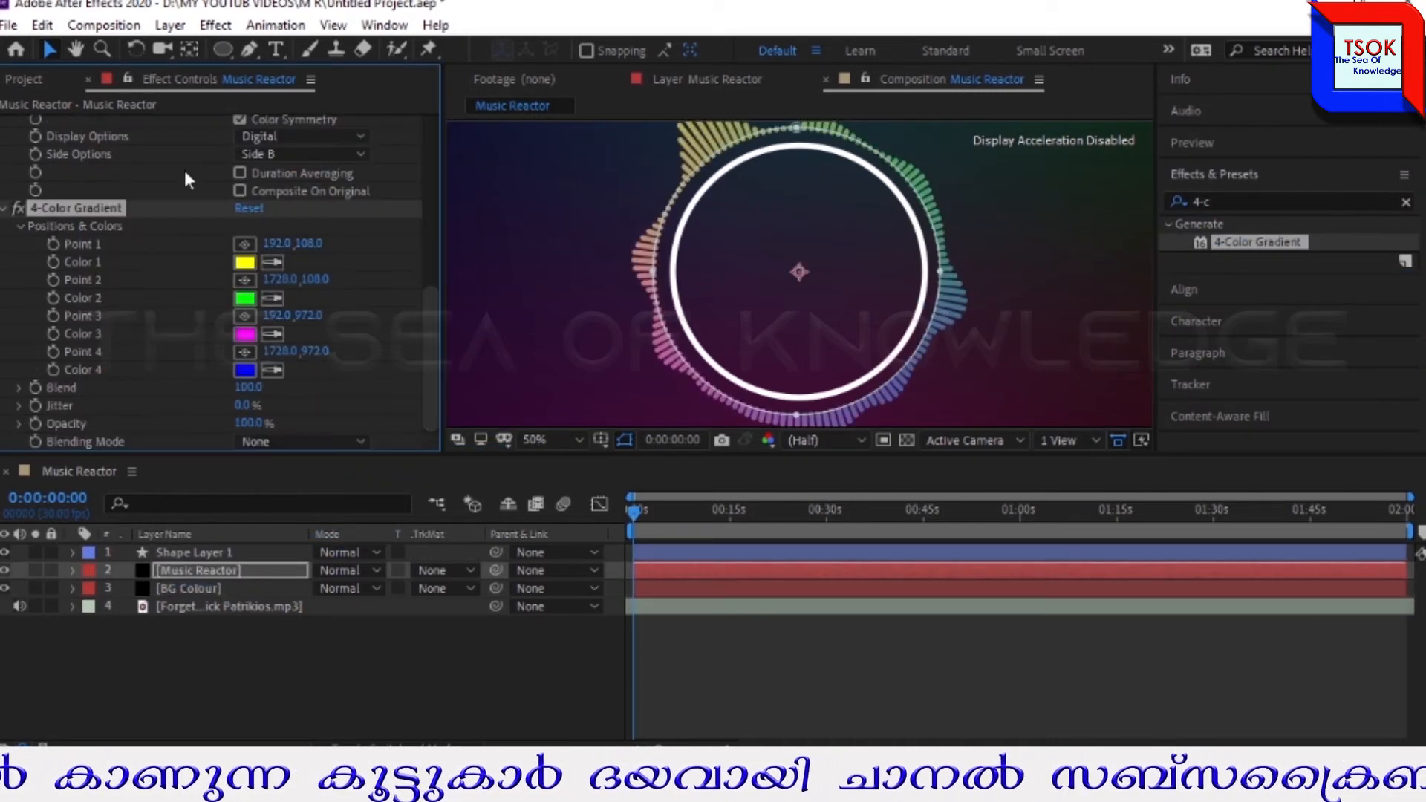
Step: Set Color 1 of the Music Reactor layer's 4-Color Gradient to red, FF0018
left_click(251, 260)
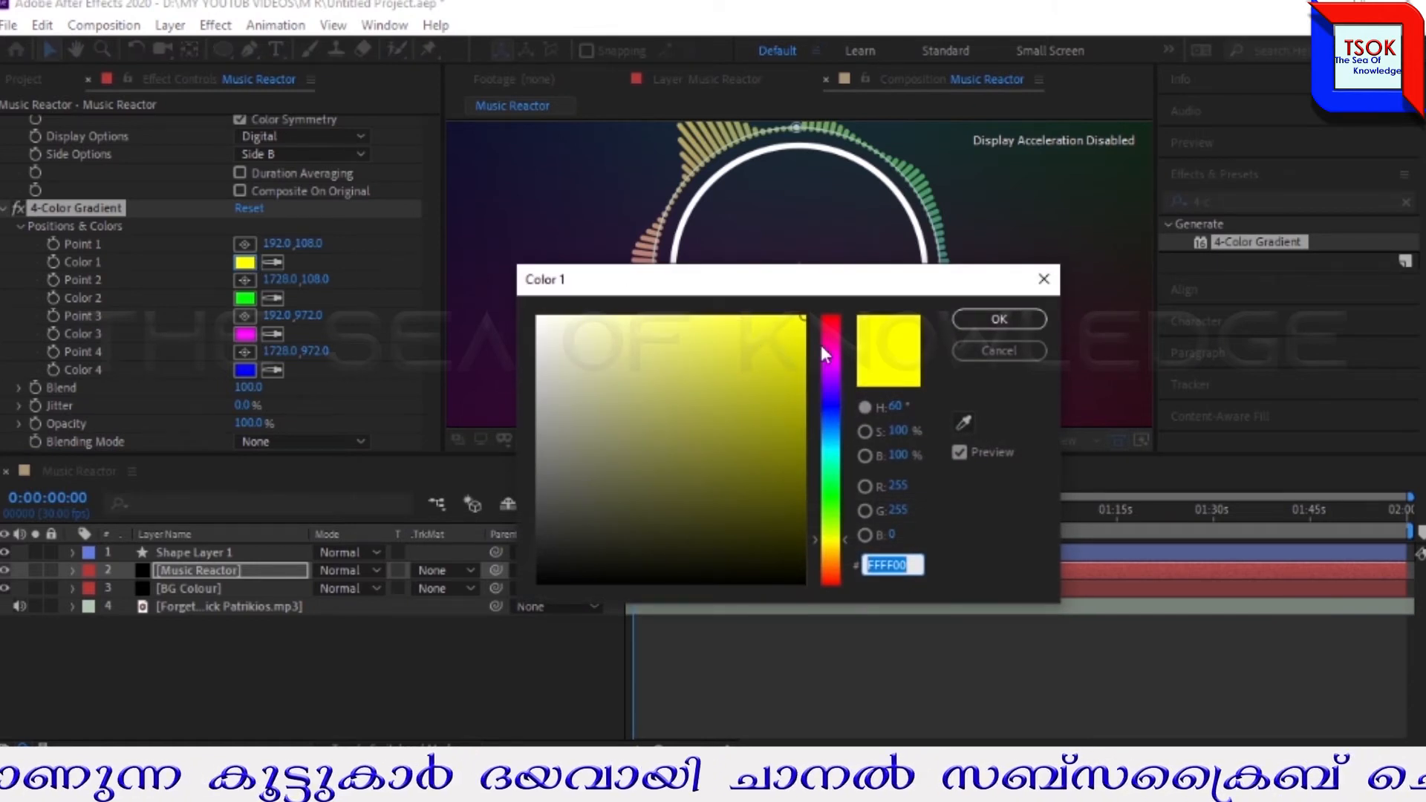
left_click(828, 321)
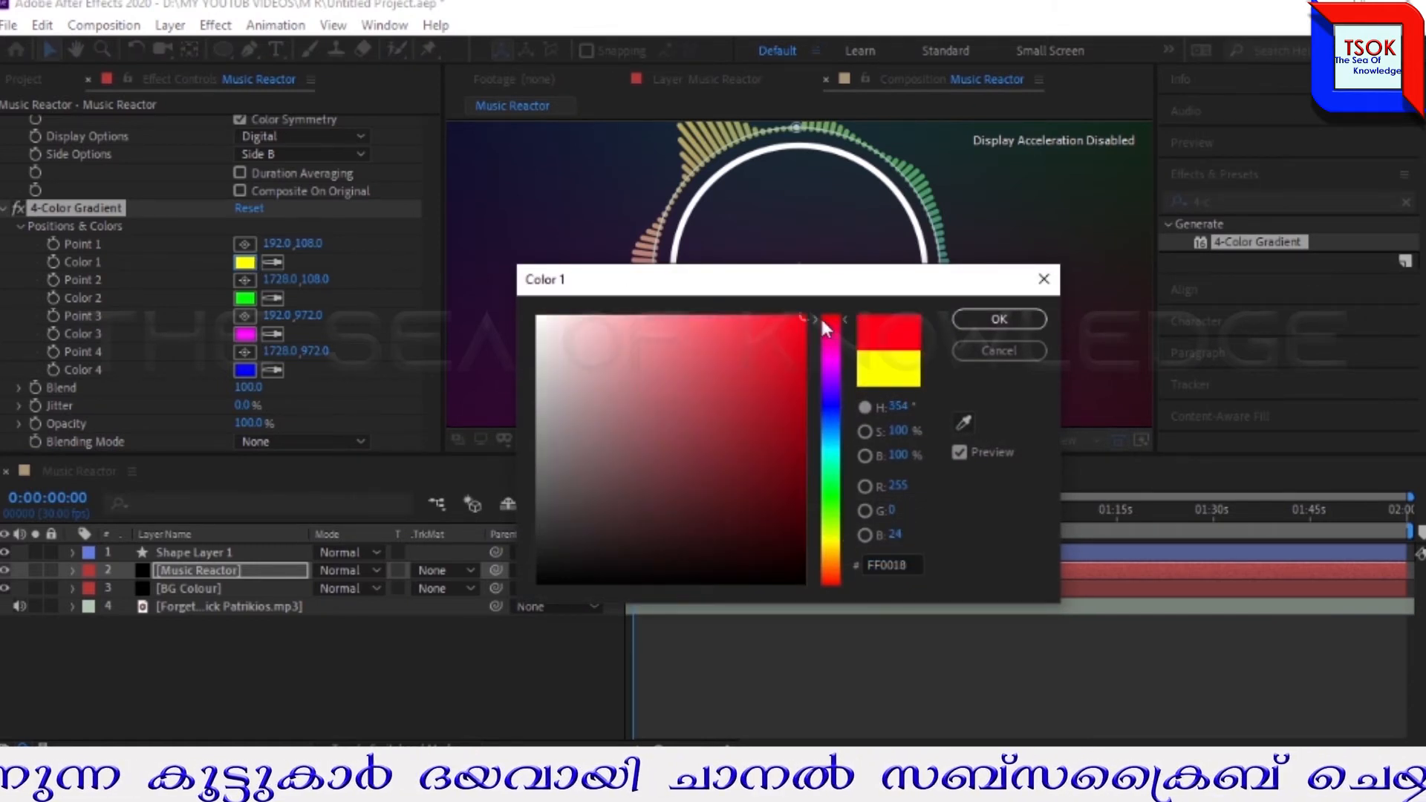
left_click(1001, 319)
scroll(991, 297, "down", 1)
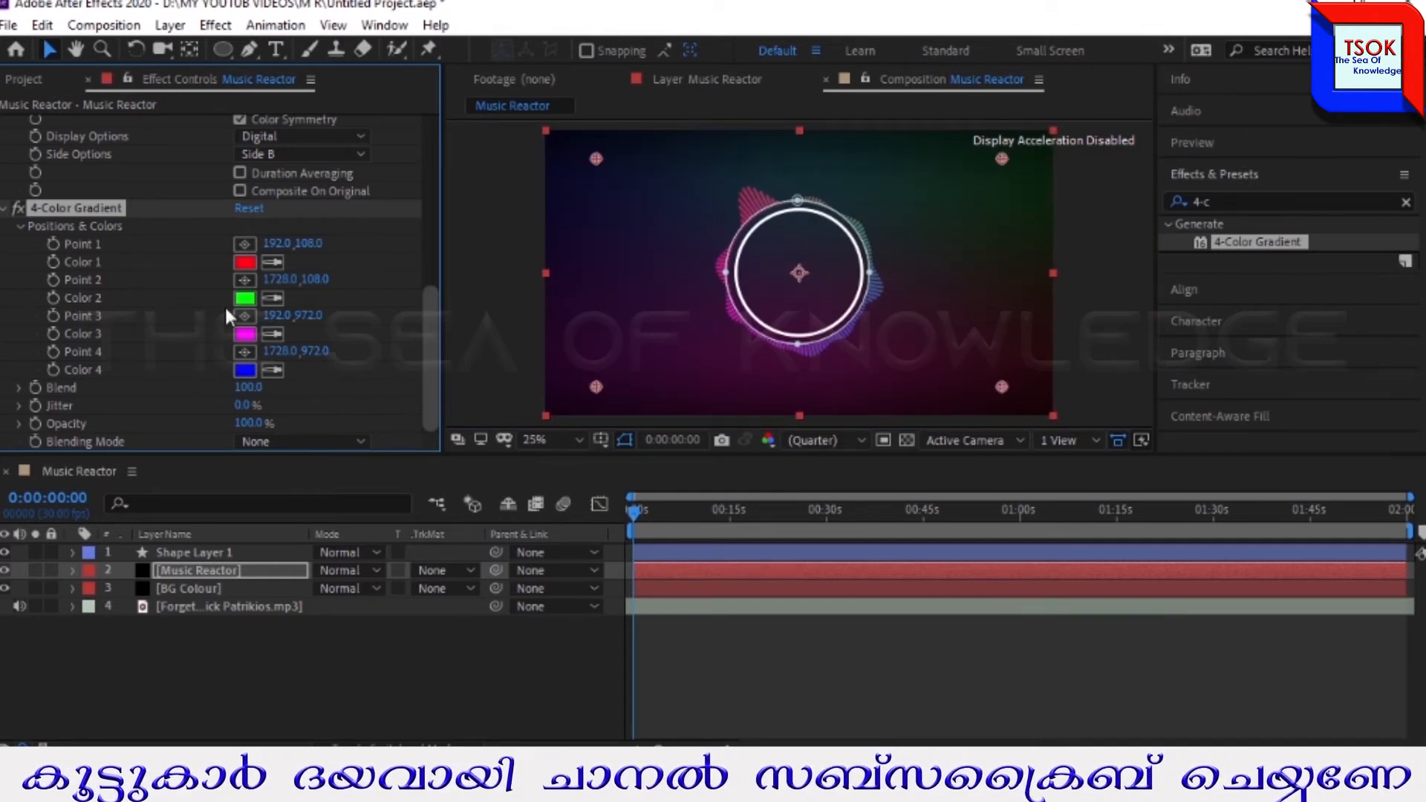
scroll(718, 305, "up", 1)
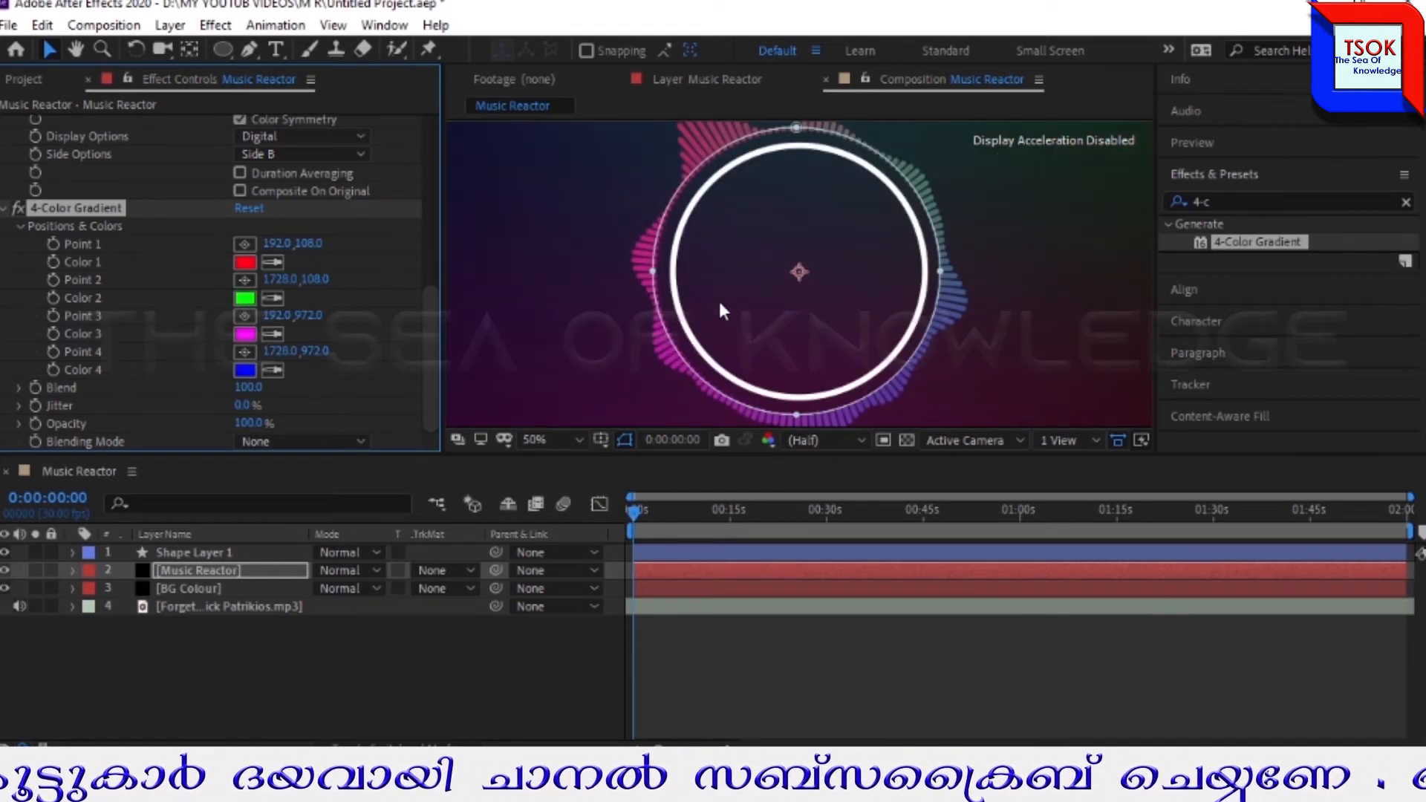
Step: Change the 4-Color Gradient's Color 3 to blue 1800FF and Color 4 to yellow-green DEFF00
left_click(245, 338)
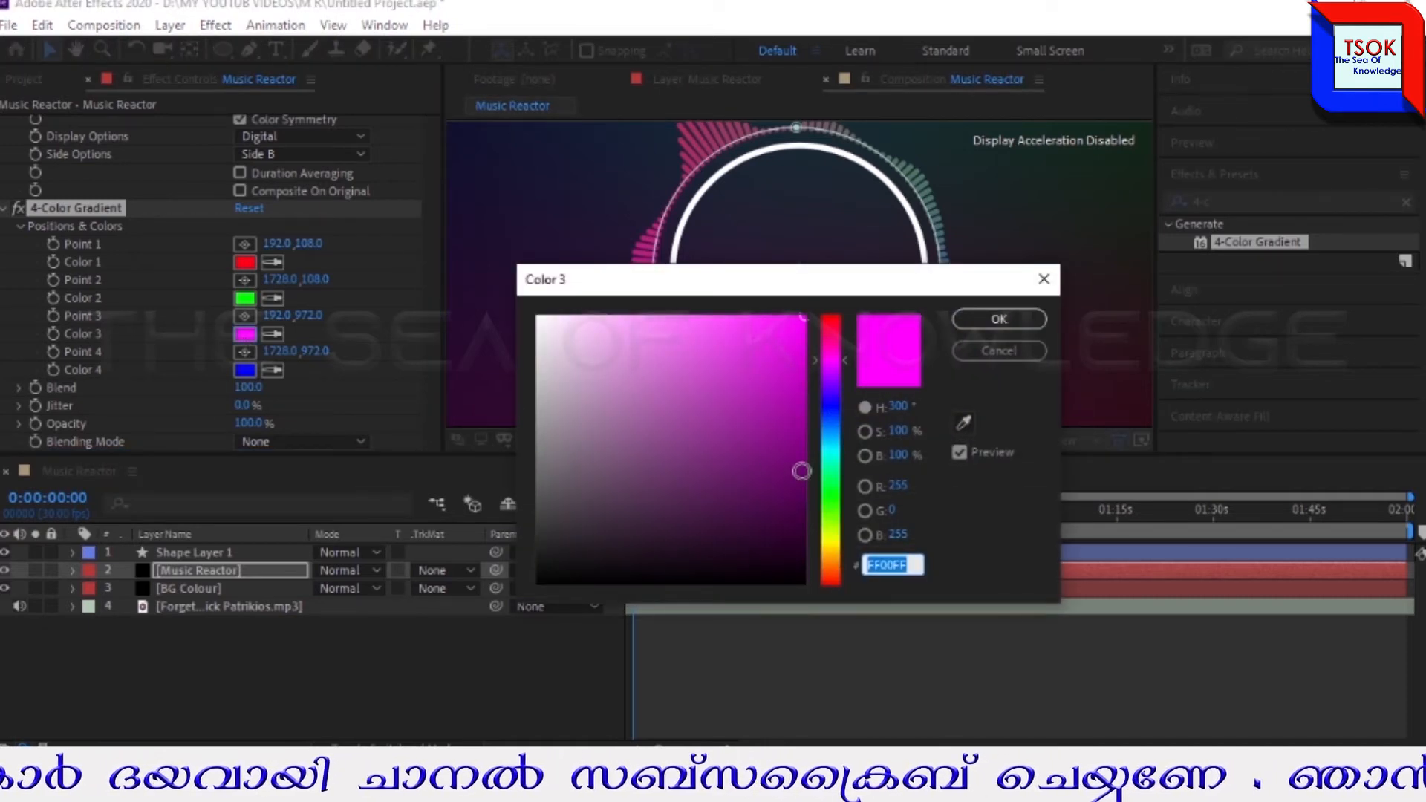
left_click(827, 398)
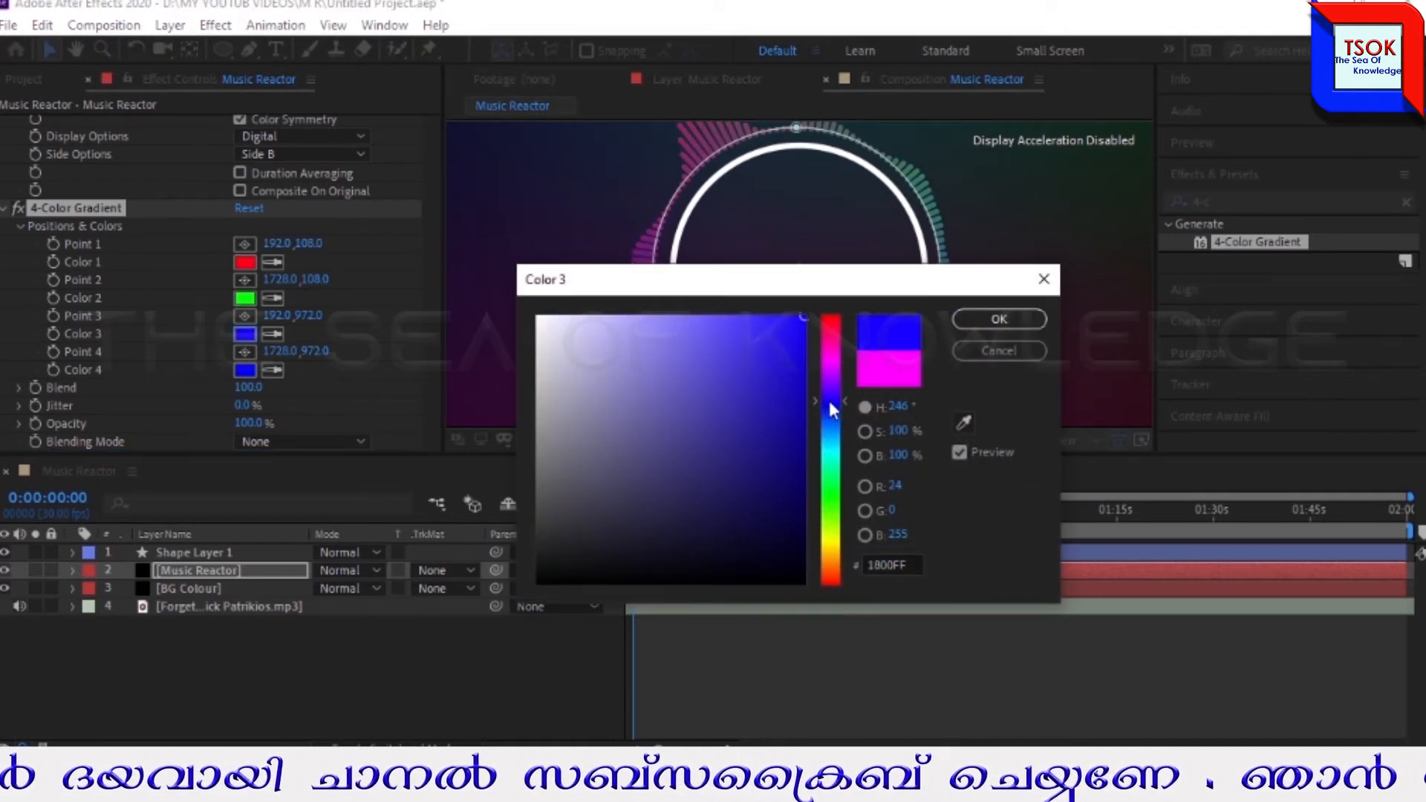
left_click(999, 319)
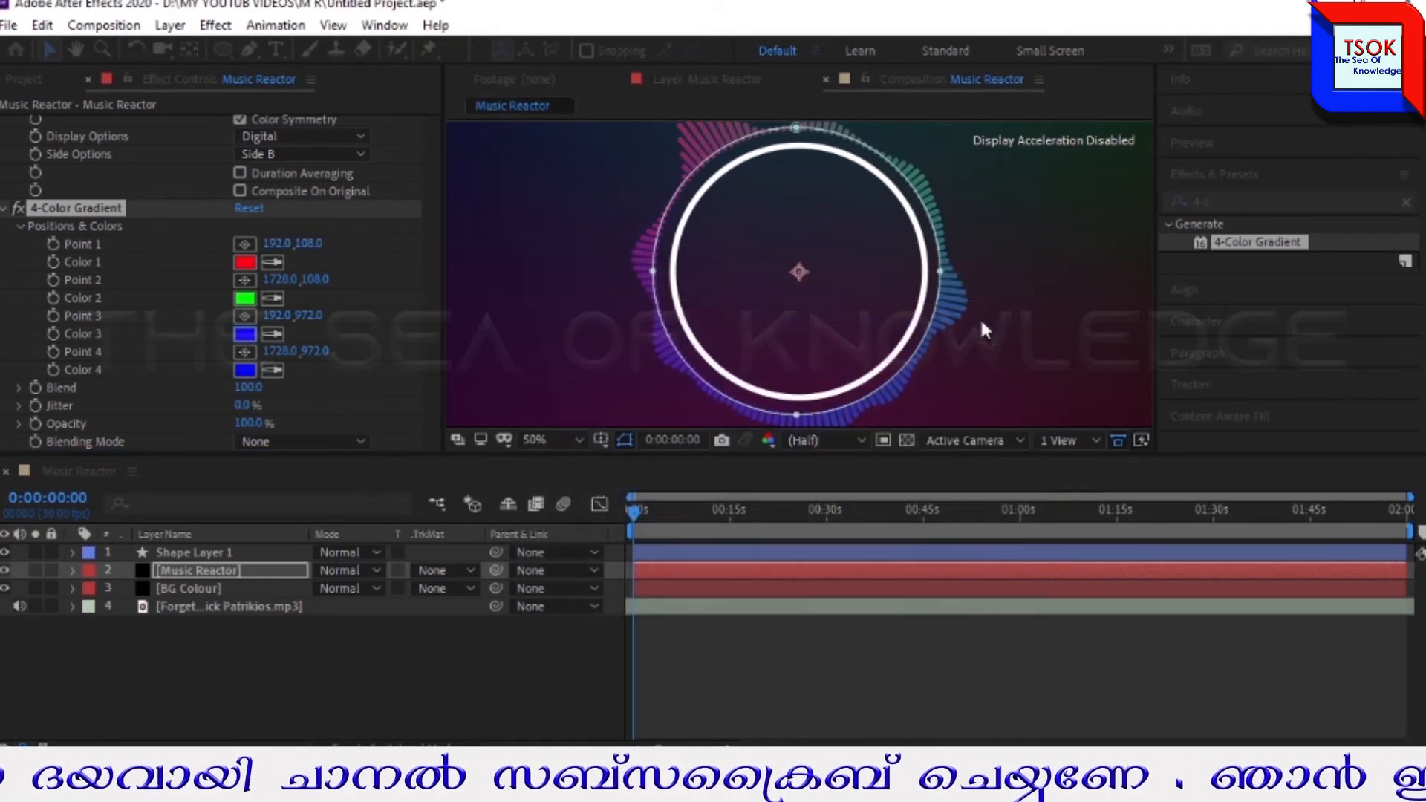
left_click(247, 369)
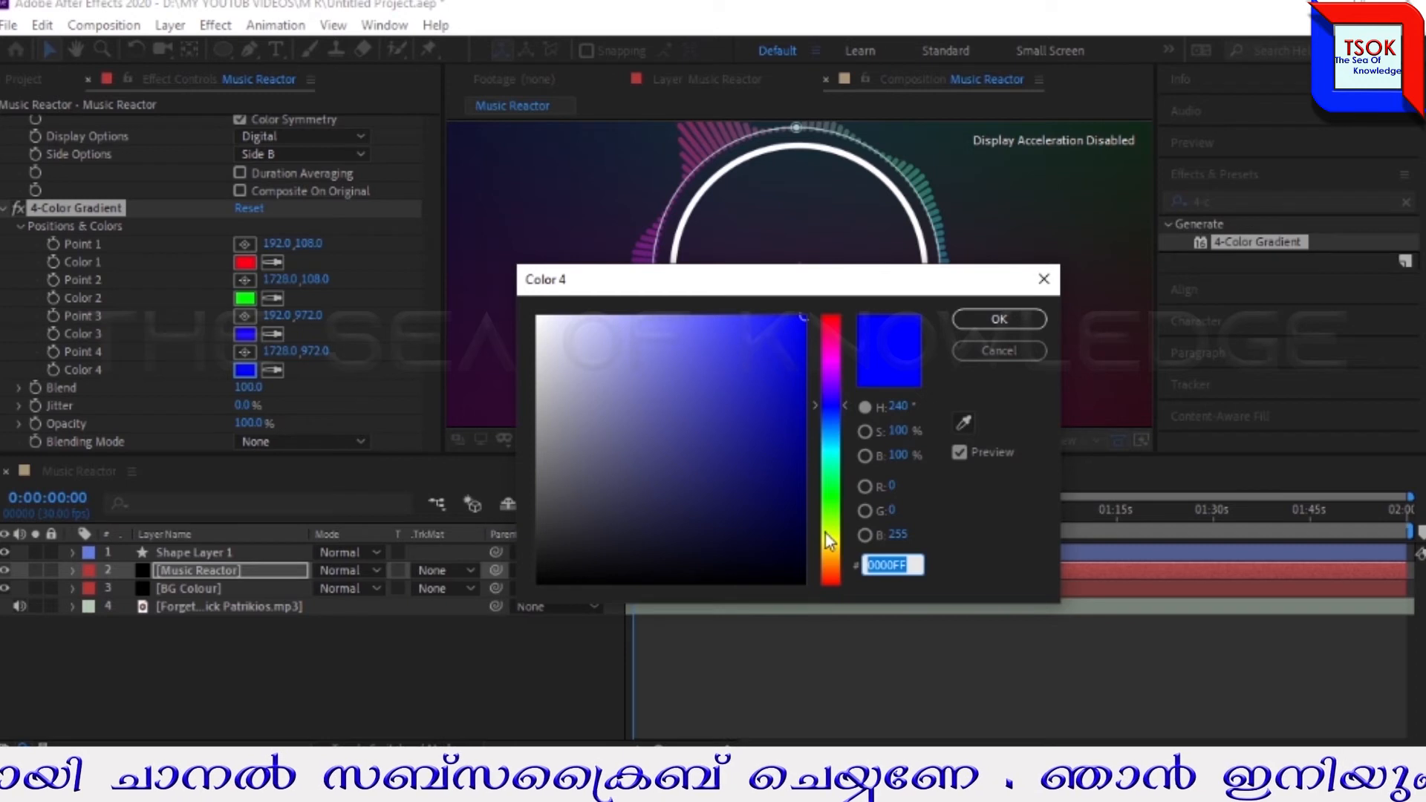
left_click(827, 534)
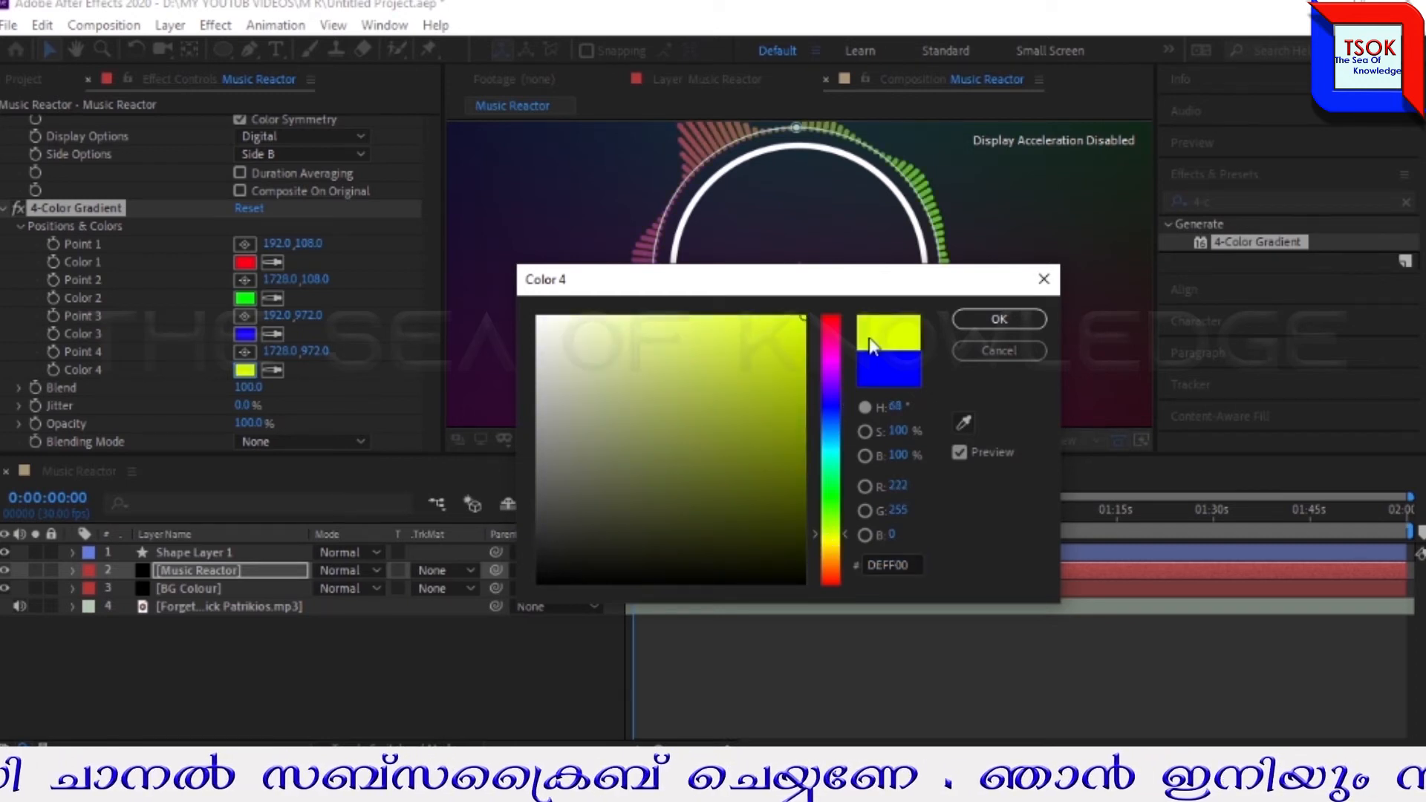
left_click(1038, 319)
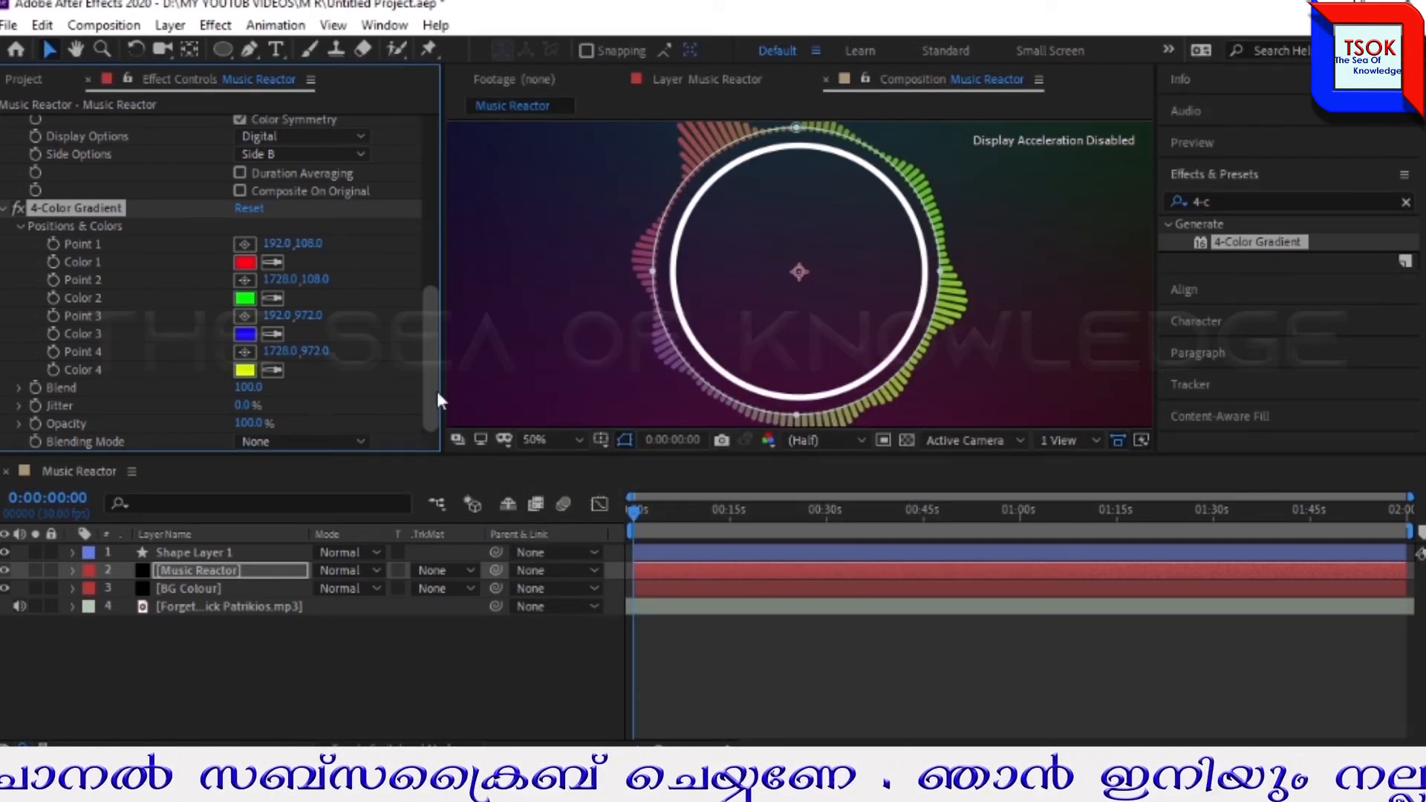
Step: Find the Glow effect, apply it to the Music Reactor layer, and open its Glow Radius for editing
left_click(1406, 202)
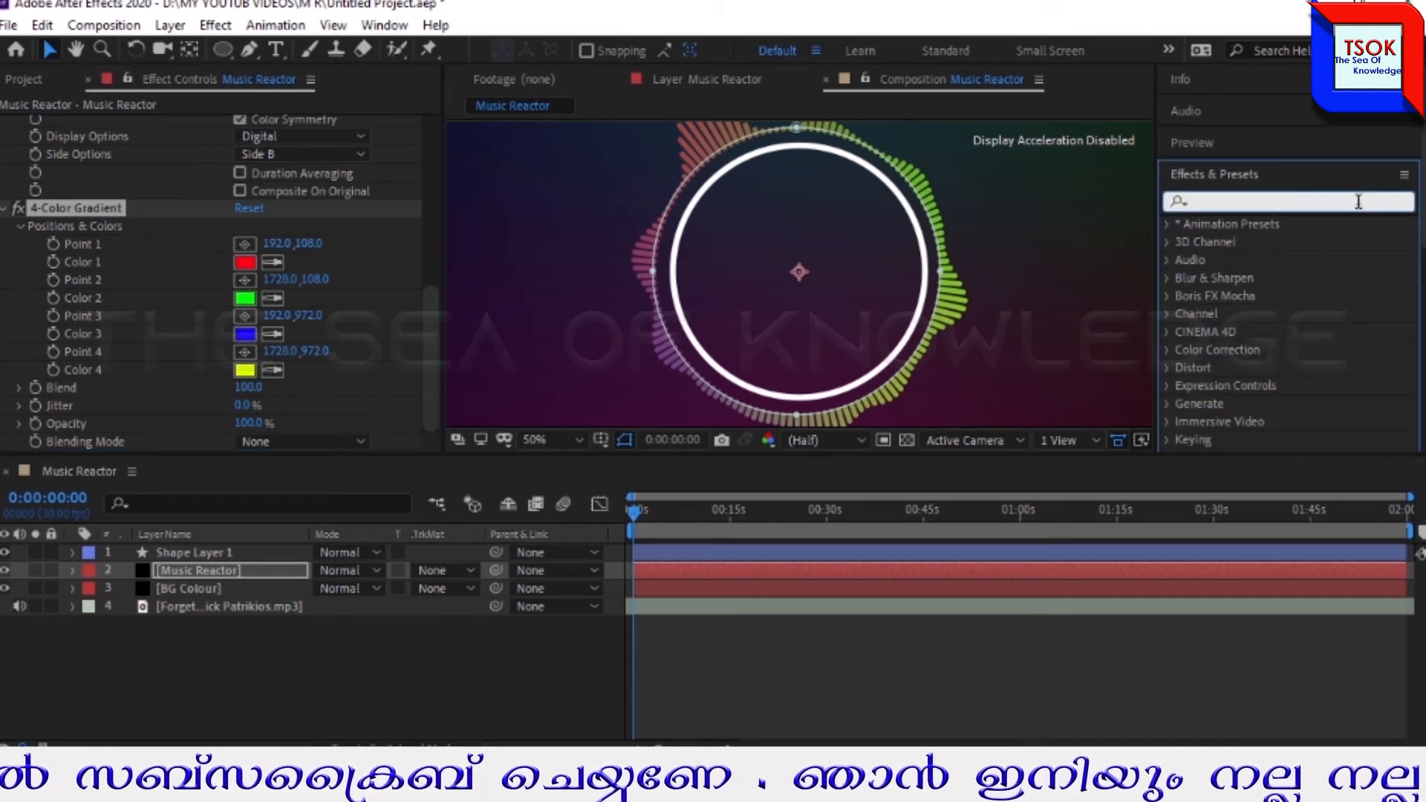
type("glow")
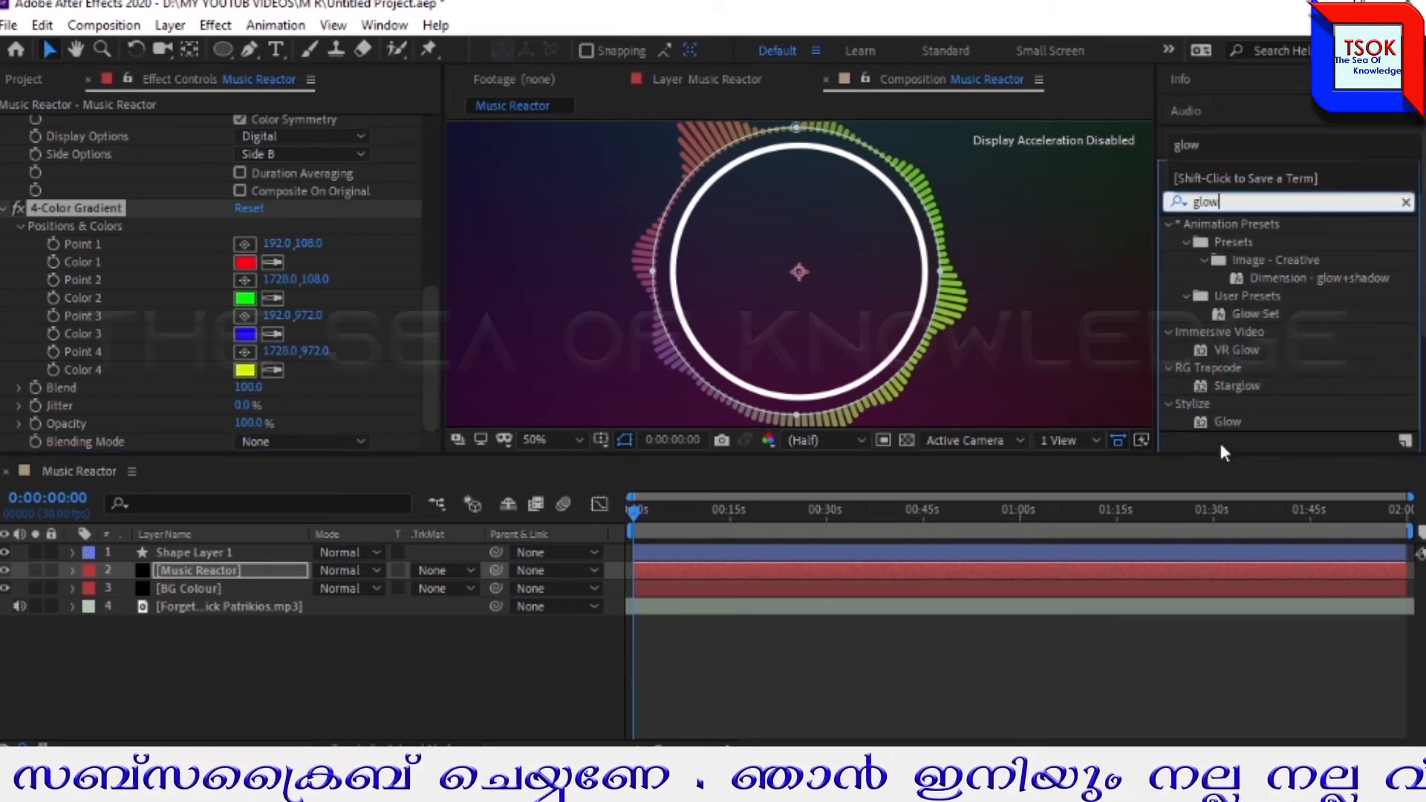
left_click_drag(1227, 422, 207, 432)
key("comma")
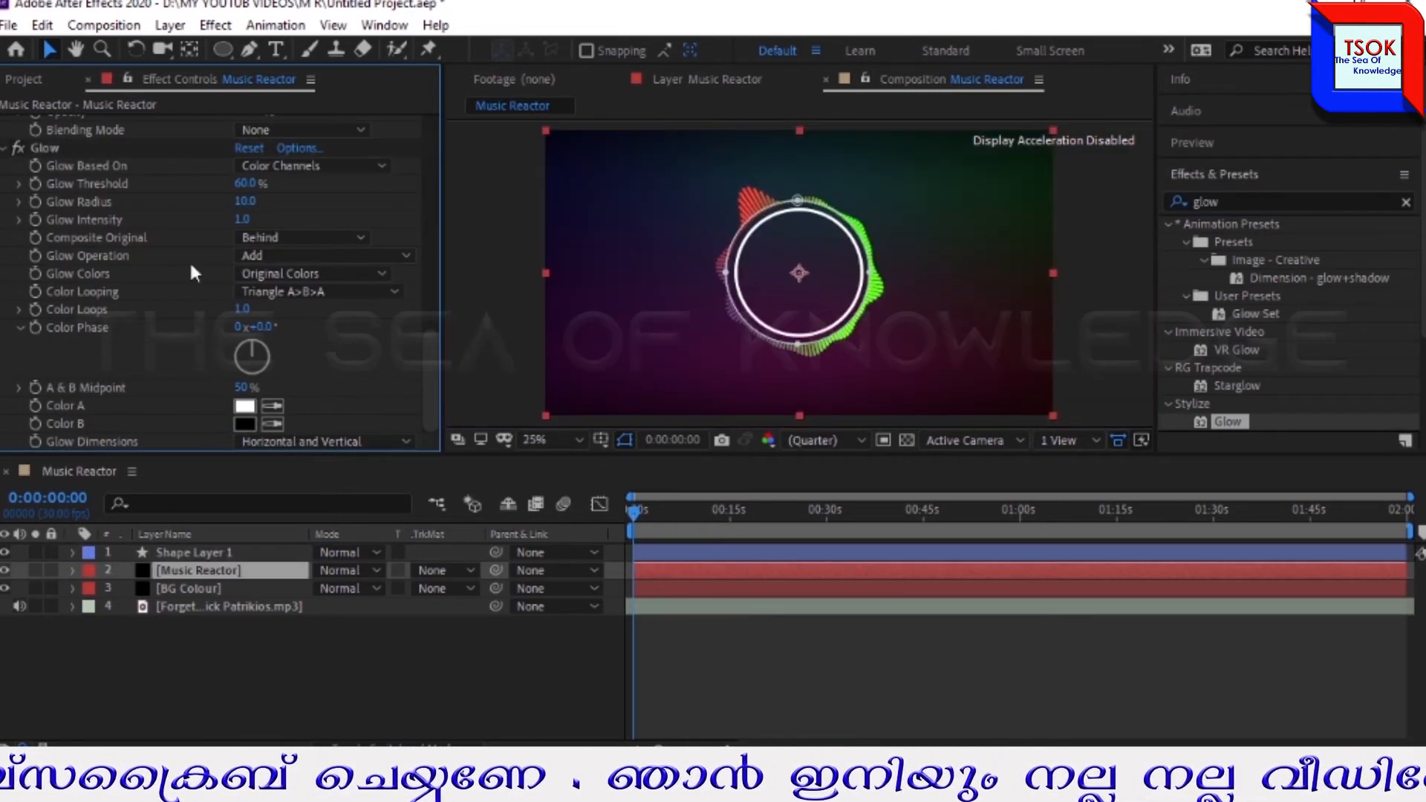
left_click(245, 201)
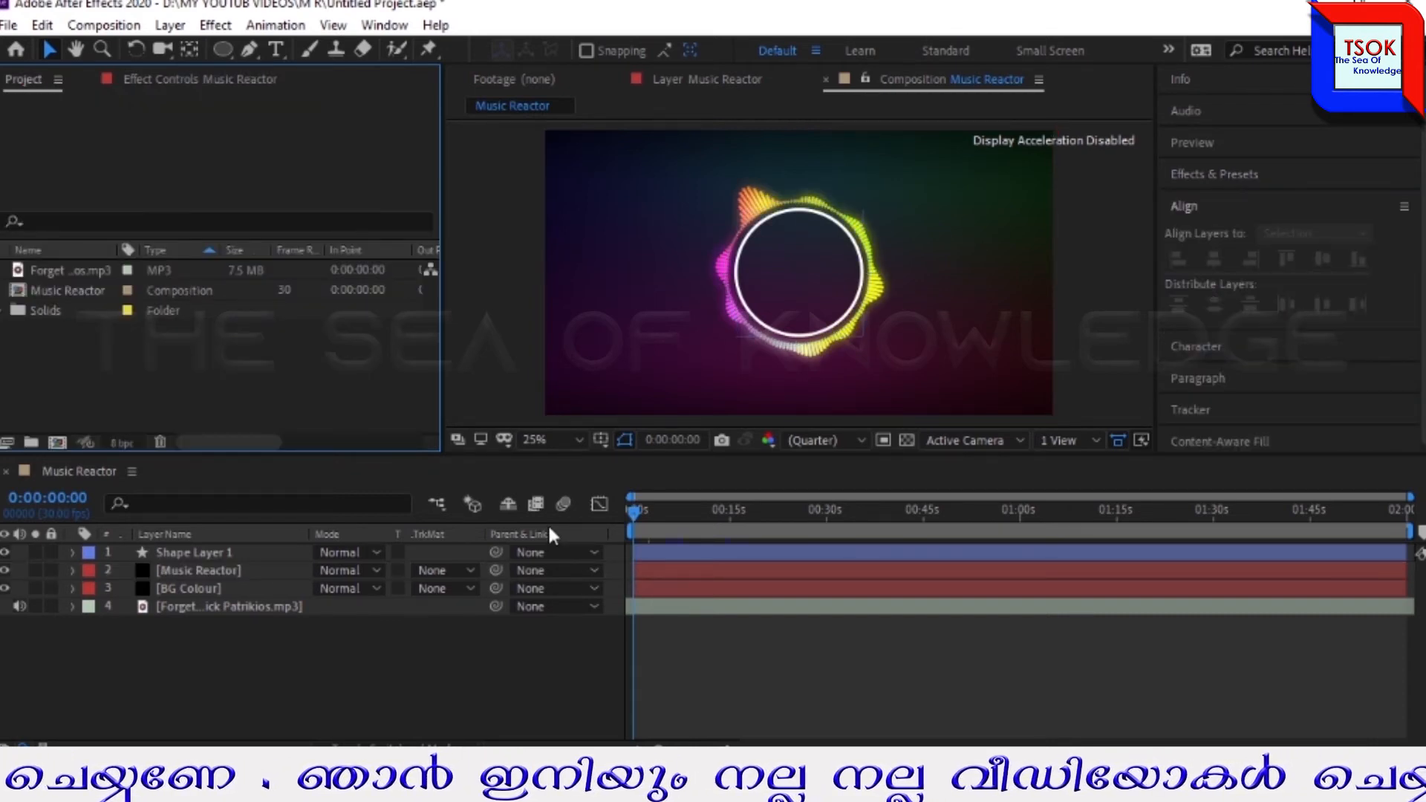
Step: Import the disc image PNG.png from the M R folder into the project
left_click(9, 27)
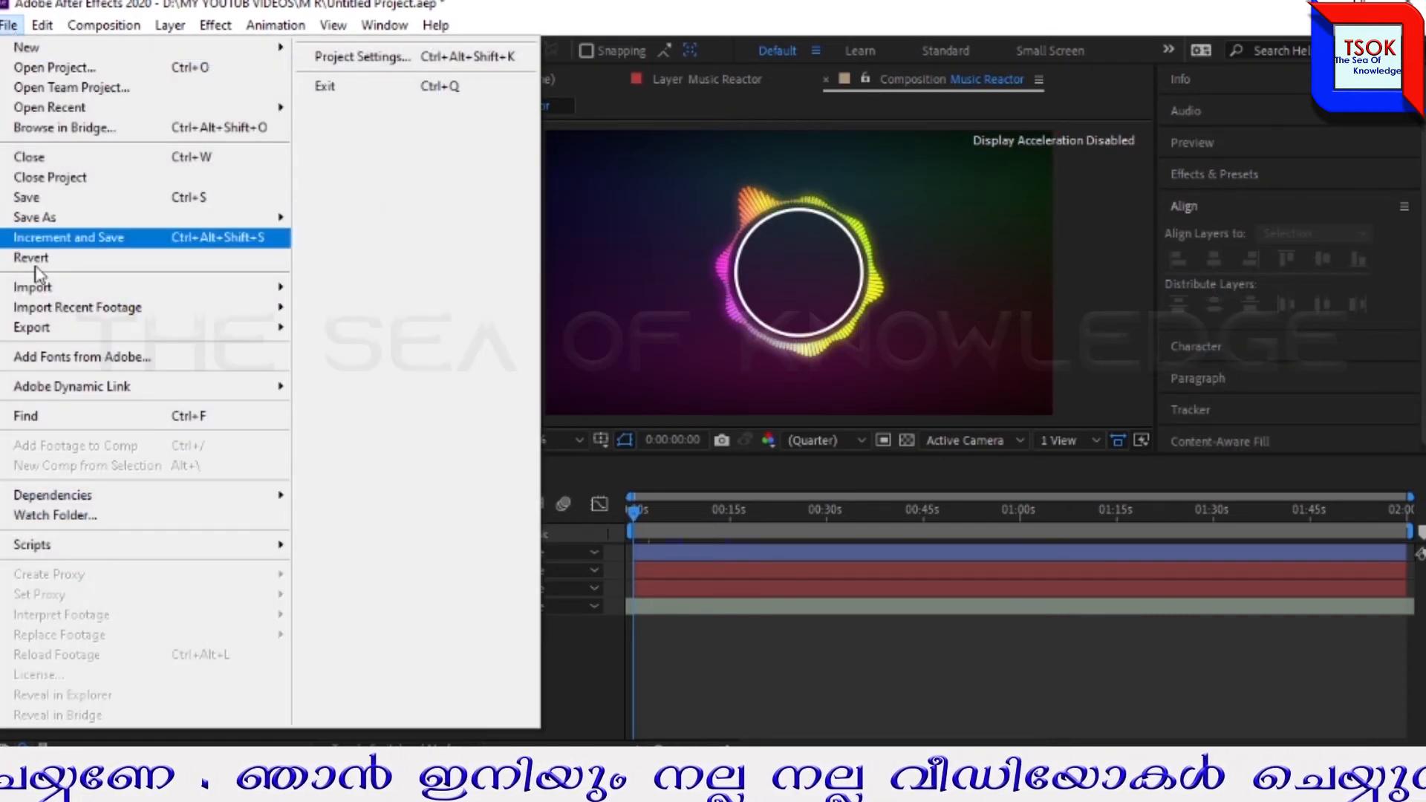
mouse_move(44, 296)
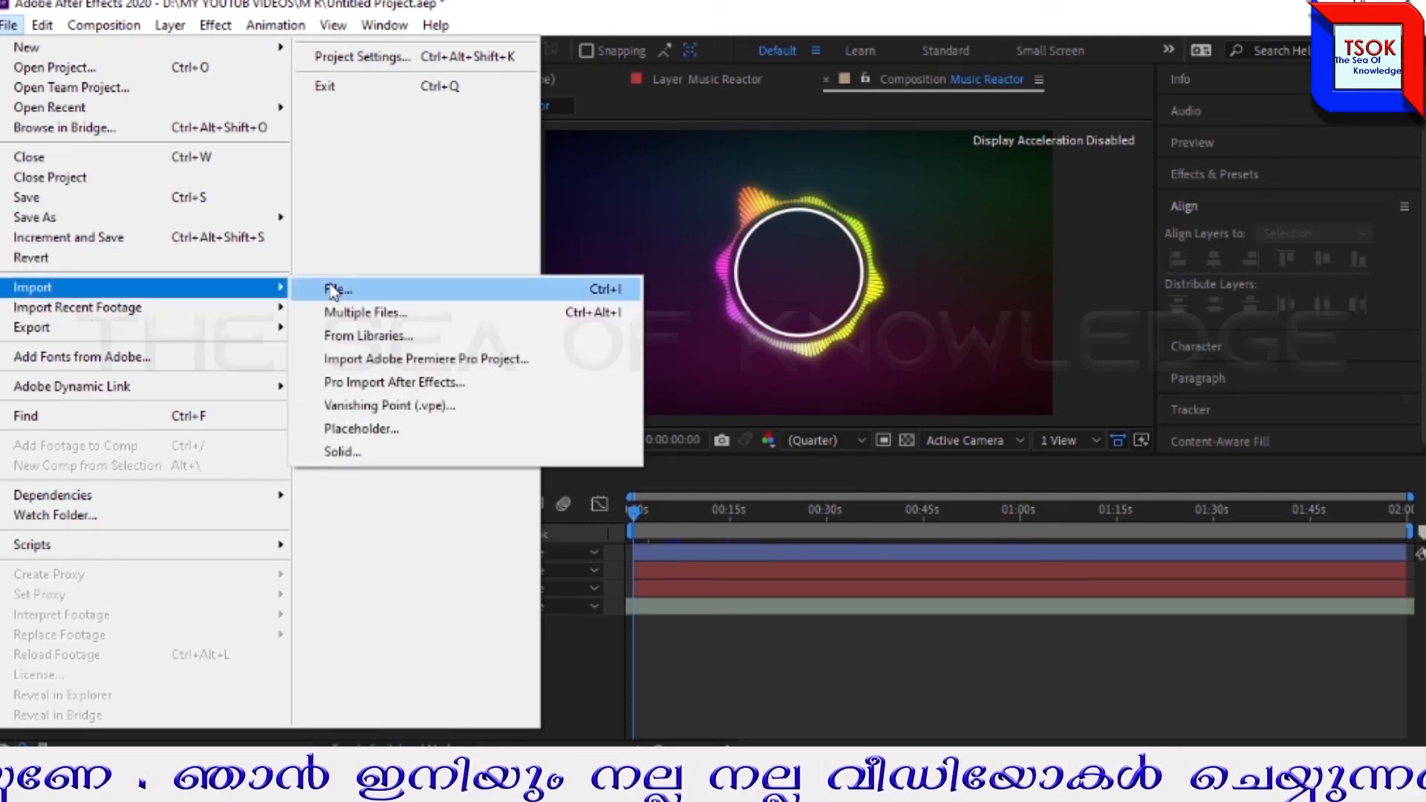
left_click(357, 289)
left_click(470, 209)
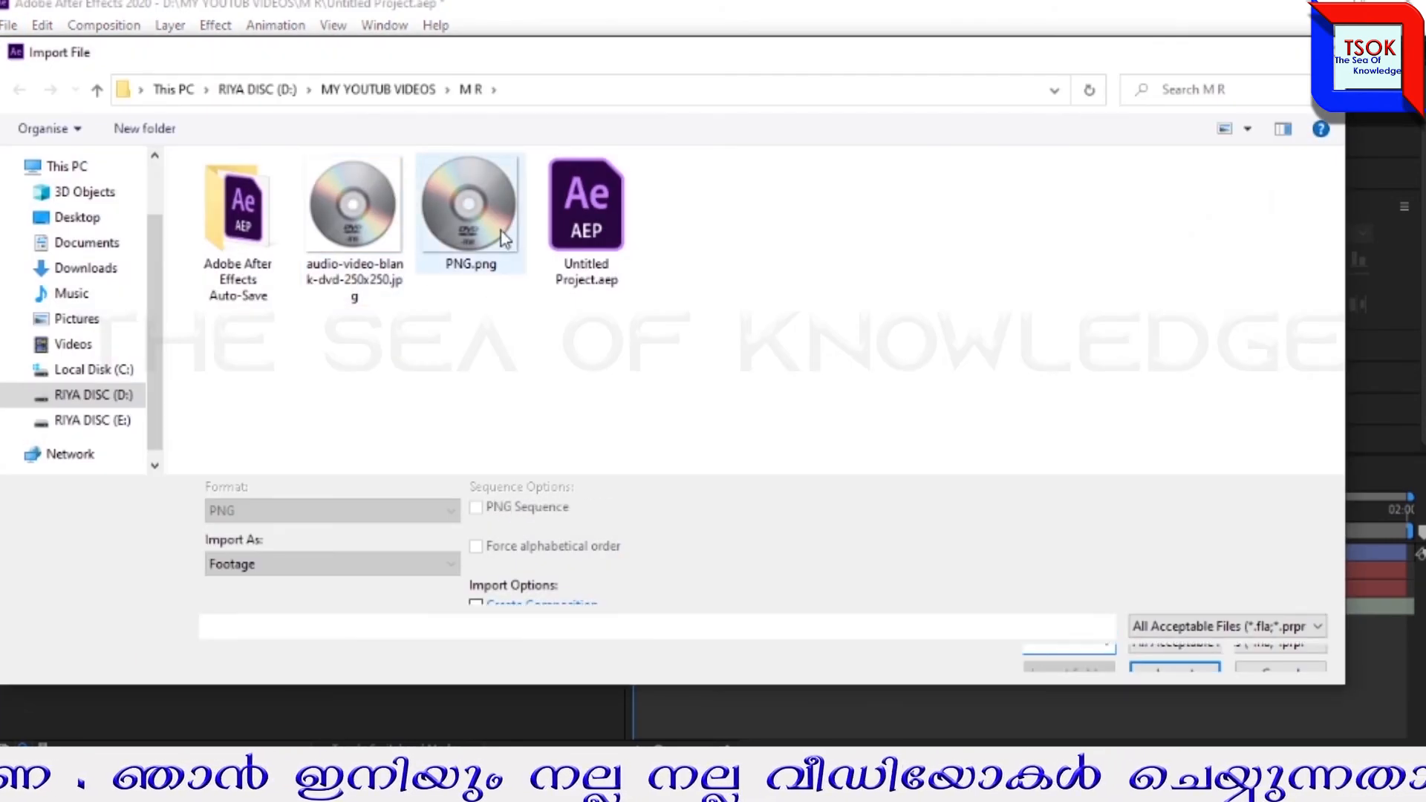
left_click(1162, 650)
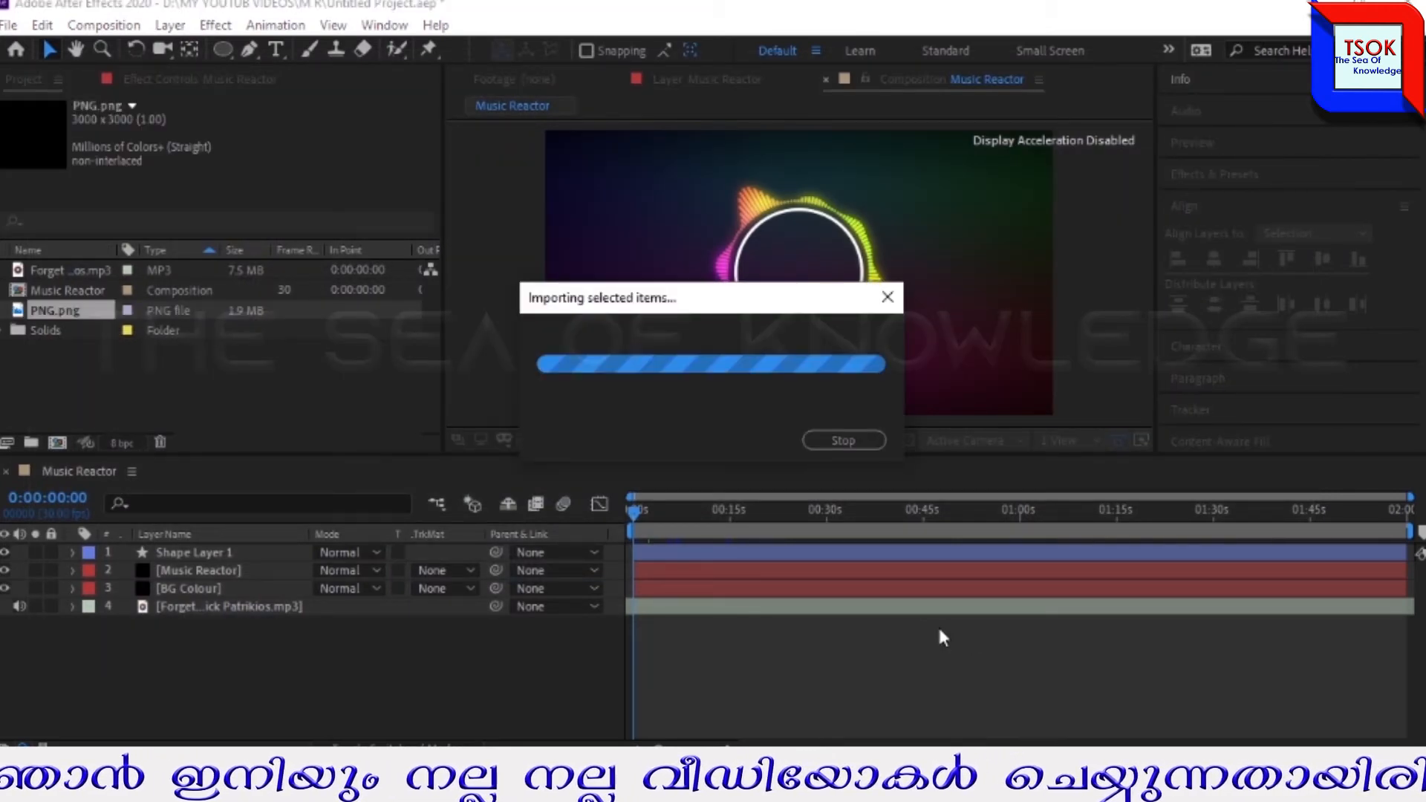
Step: Add PNG.png as the lowest layer of the composition and scale it to 16% so the disc fits the white ring
left_click_drag(55, 310, 95, 628)
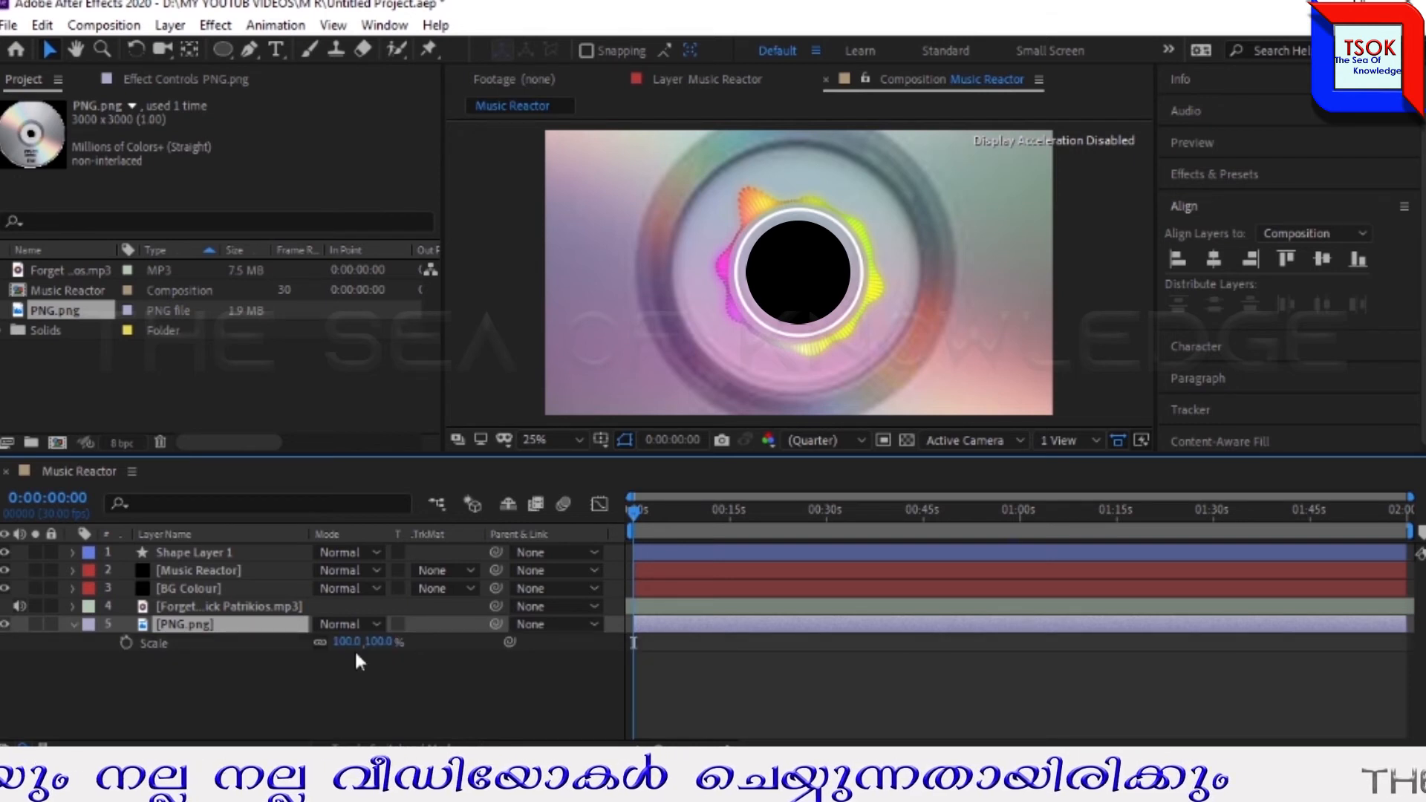
key("s")
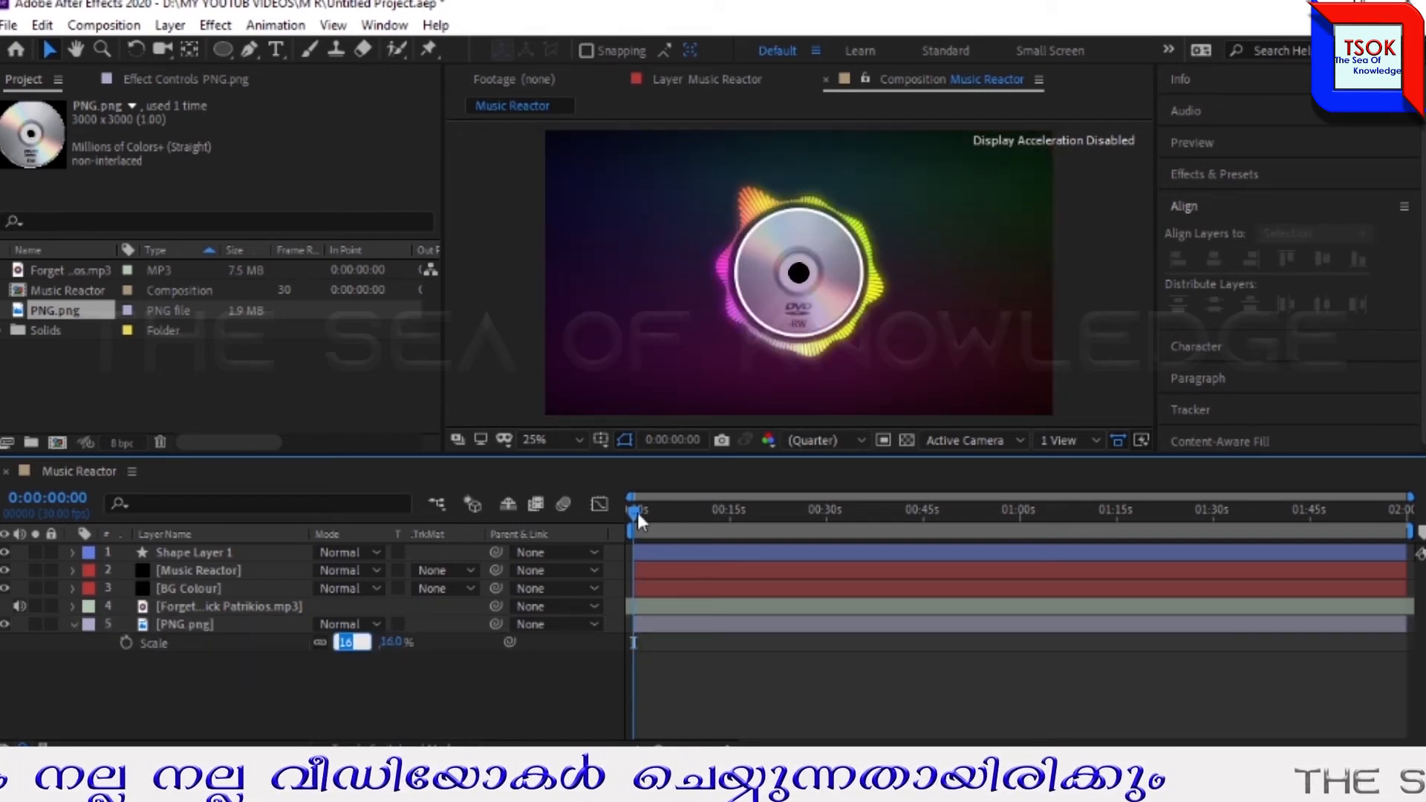
mouse_move(635, 511)
left_mouse_down()
mouse_move(734, 511)
mouse_move(622, 509)
left_mouse_up()
Step: Show the PNG.png layer's Rotation and add a starting keyframe of 0° at 0:00:00:00
left_click(270, 626)
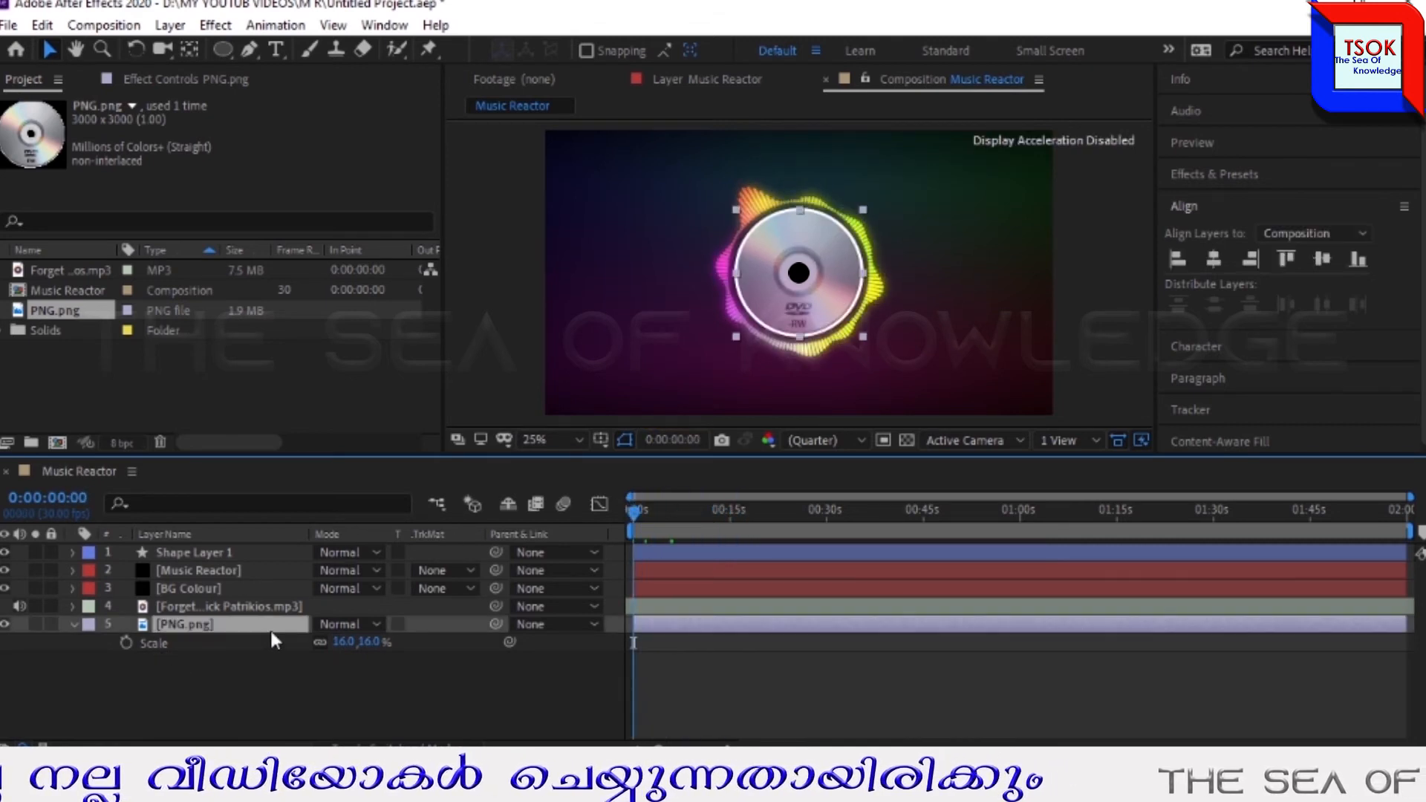
key("r")
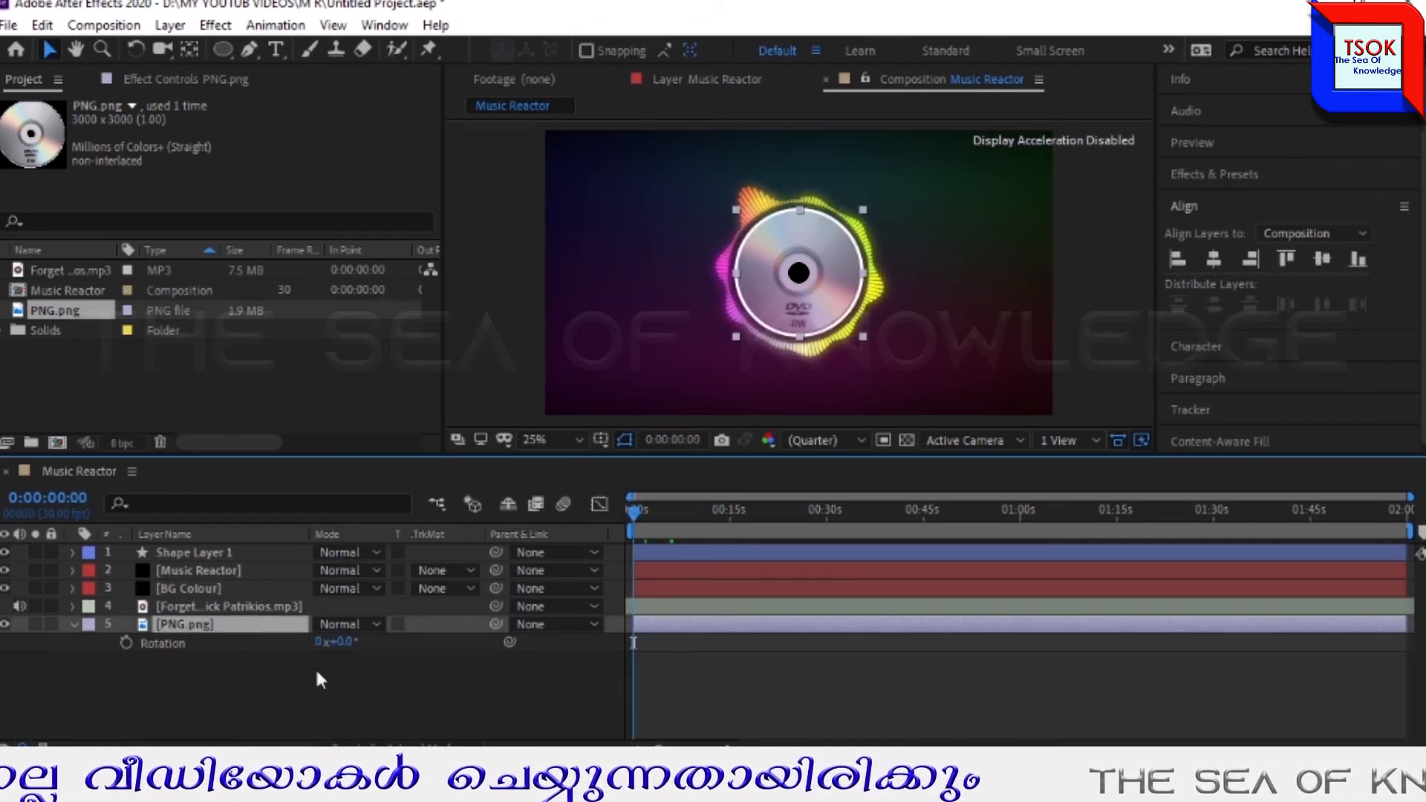
left_click(140, 660)
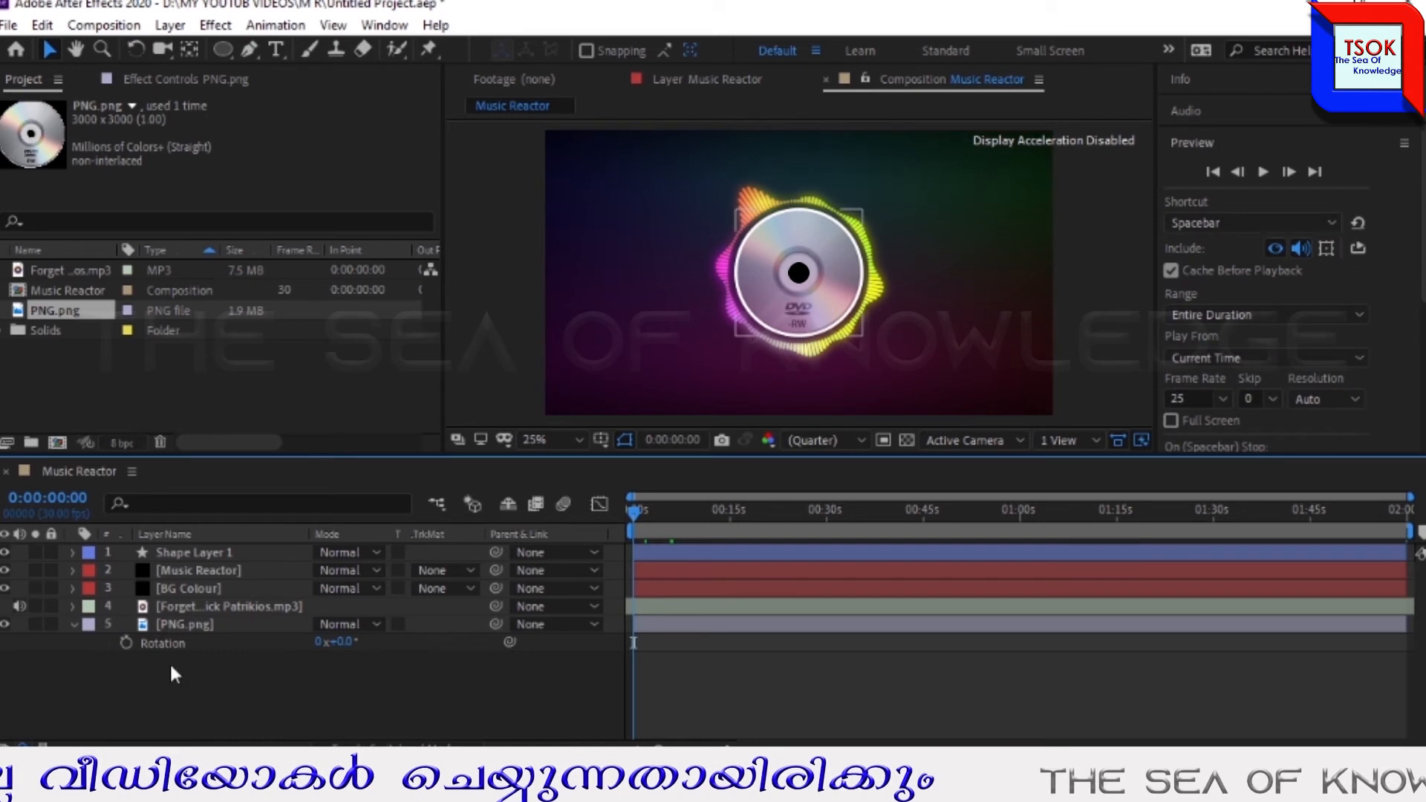
left_click(125, 643)
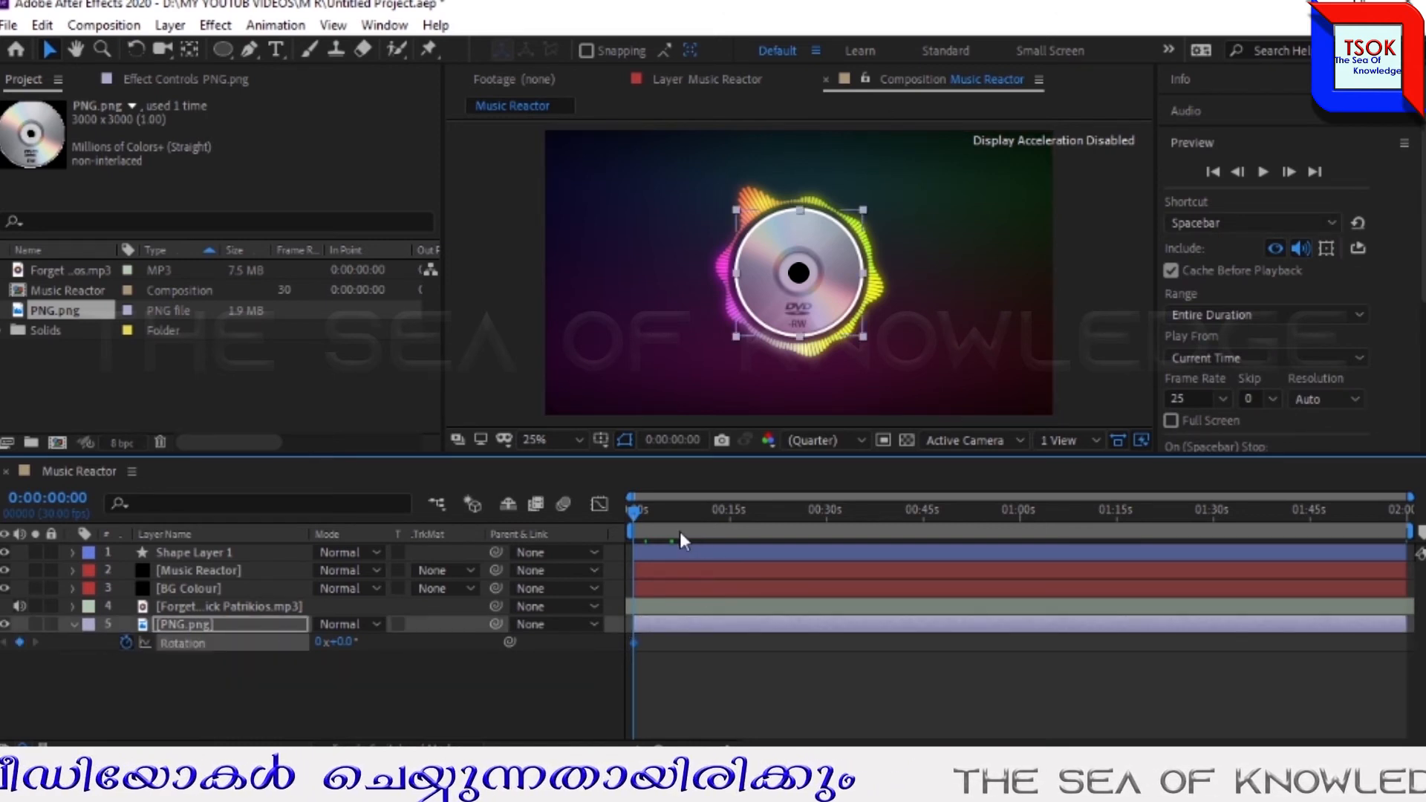
Step: Go to the composition's last frame, 0:01:59:29, and set the disc's Rotation to about 7x+218° as the end keyframe
left_click_drag(1385, 511, 1410, 511)
left_click_drag(331, 643, 609, 679)
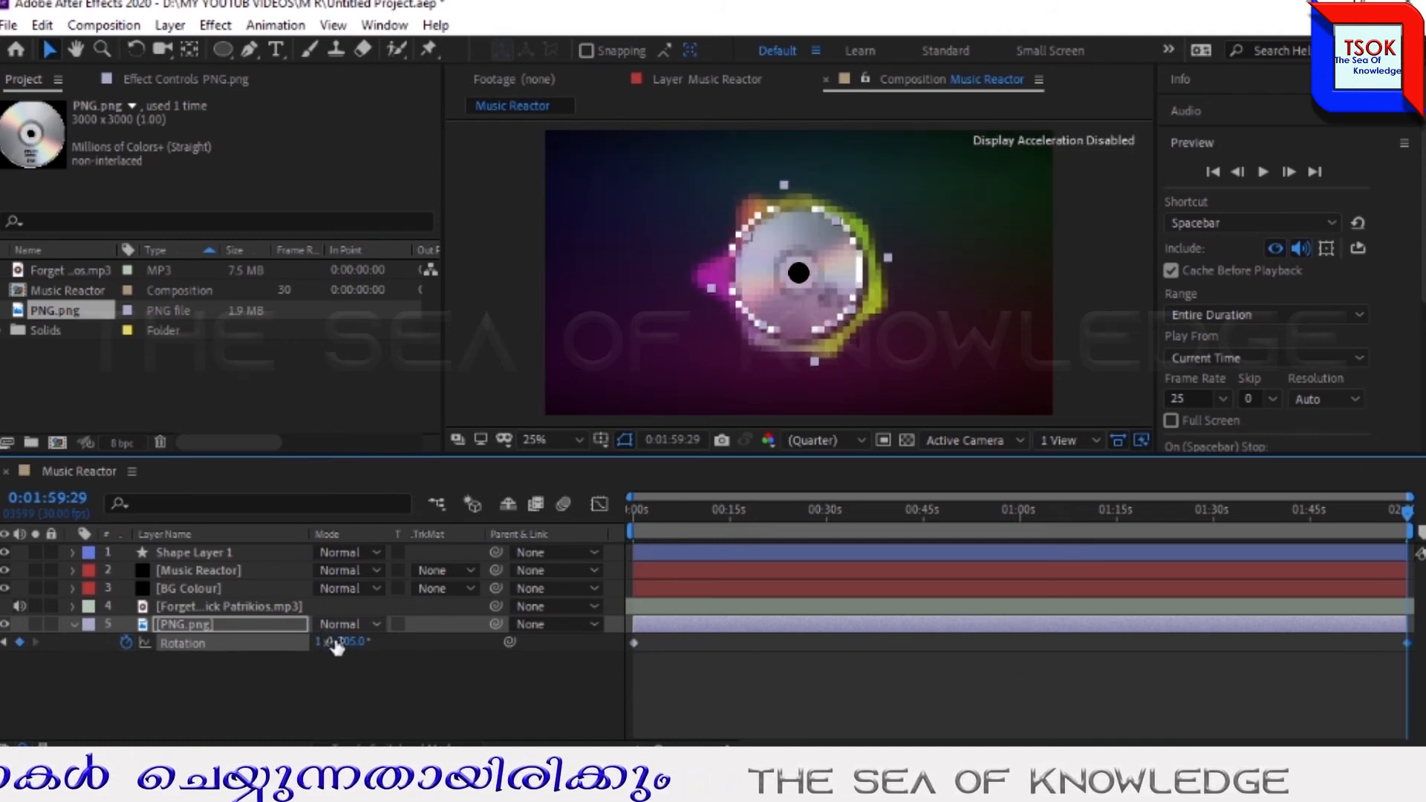
left_click_drag(369, 642, 791, 640)
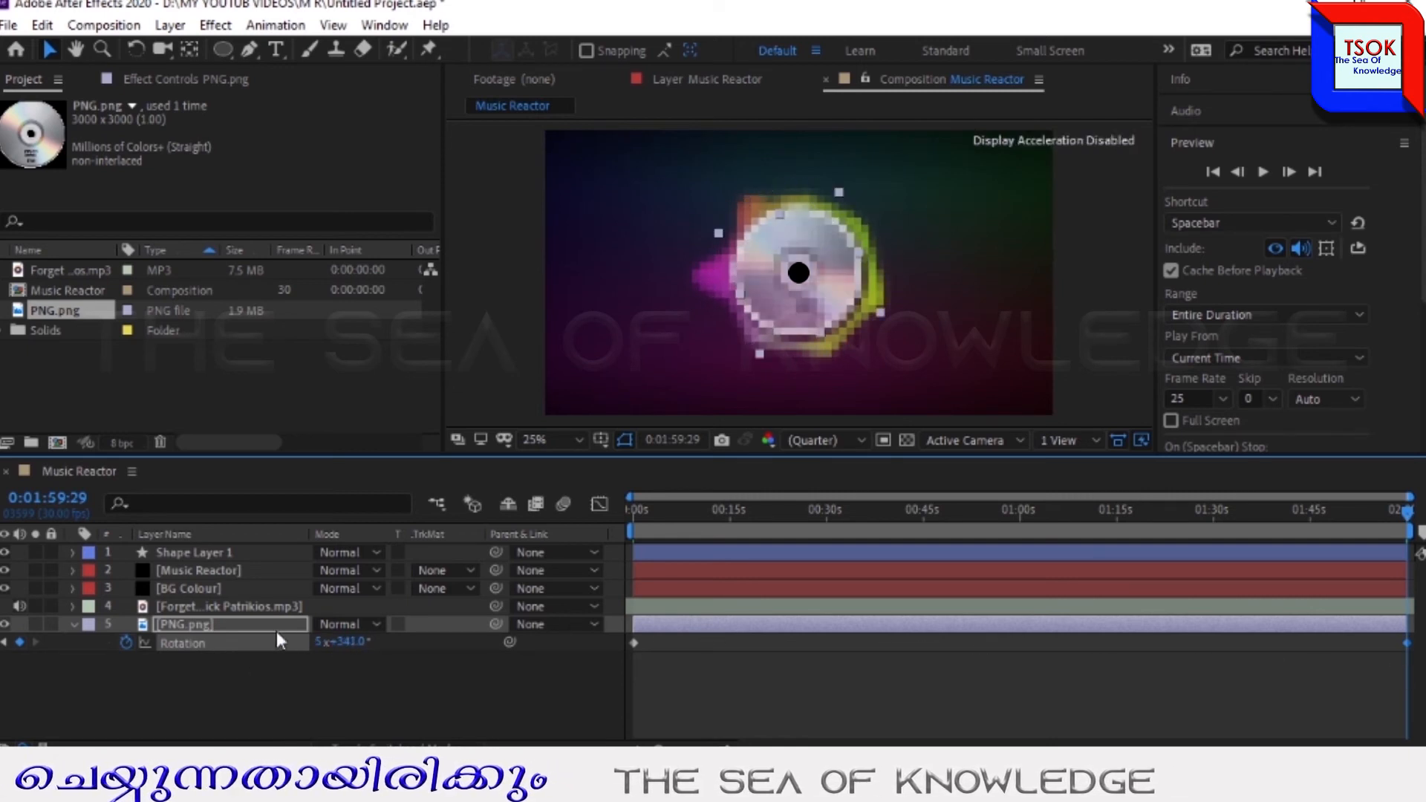
left_click_drag(344, 642, 632, 645)
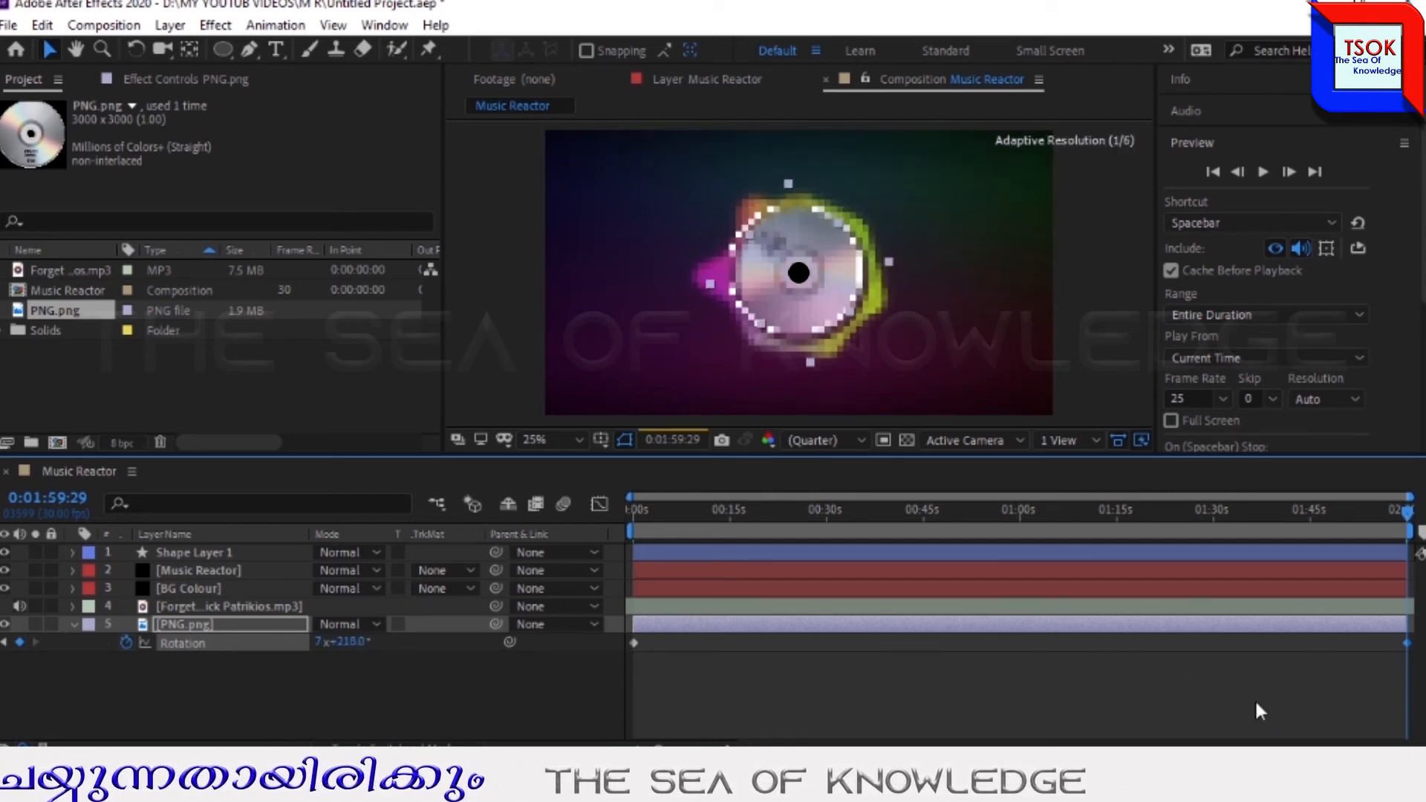